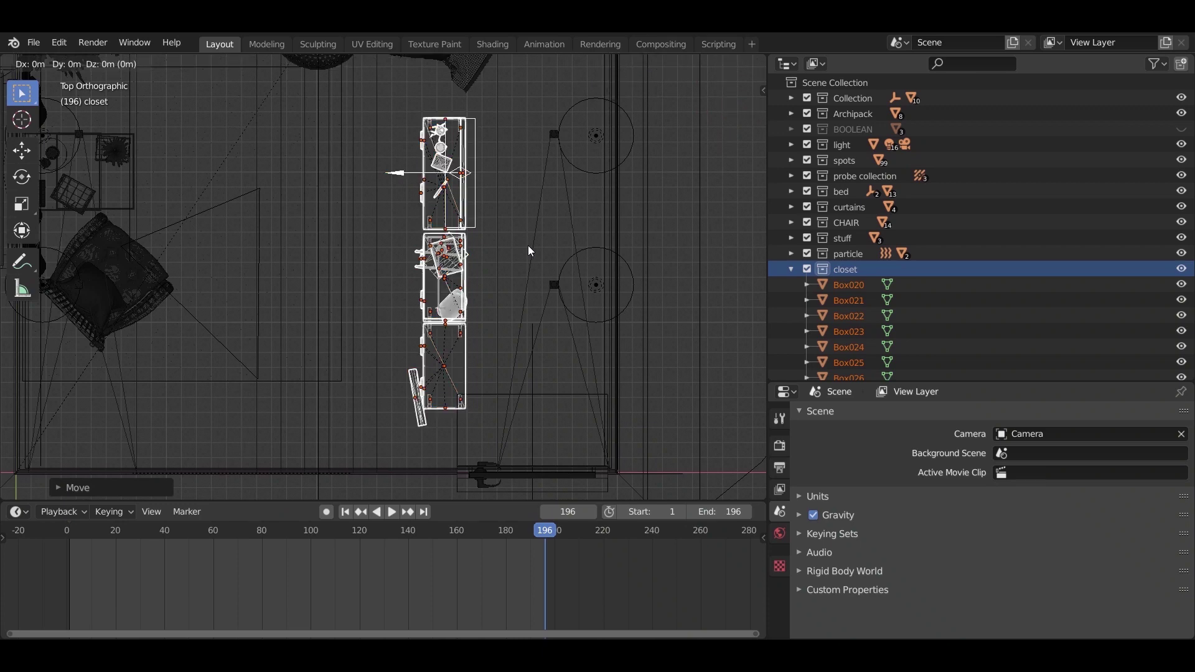
# - Place the selected closet set in top view and lower it about 0.007 m toward the floor
pyautogui.click(682, 220)
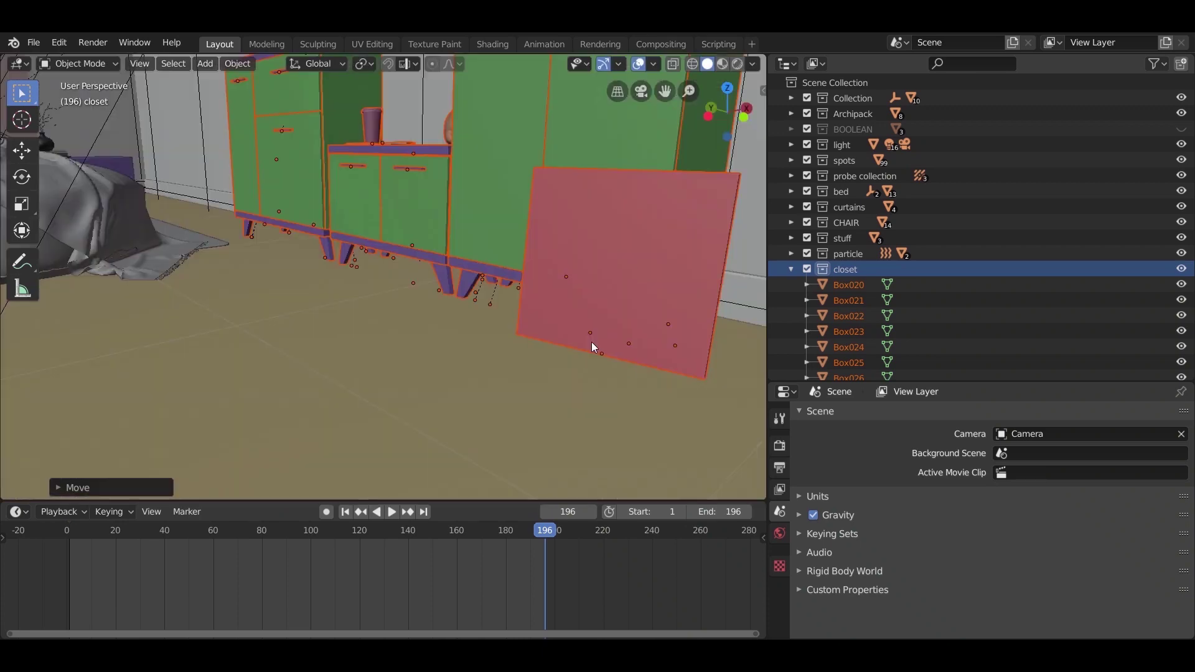
pyautogui.scroll(3, 588, 355)
pyautogui.moveTo(584, 362); pyautogui.dragTo(585, 353, button='middle')
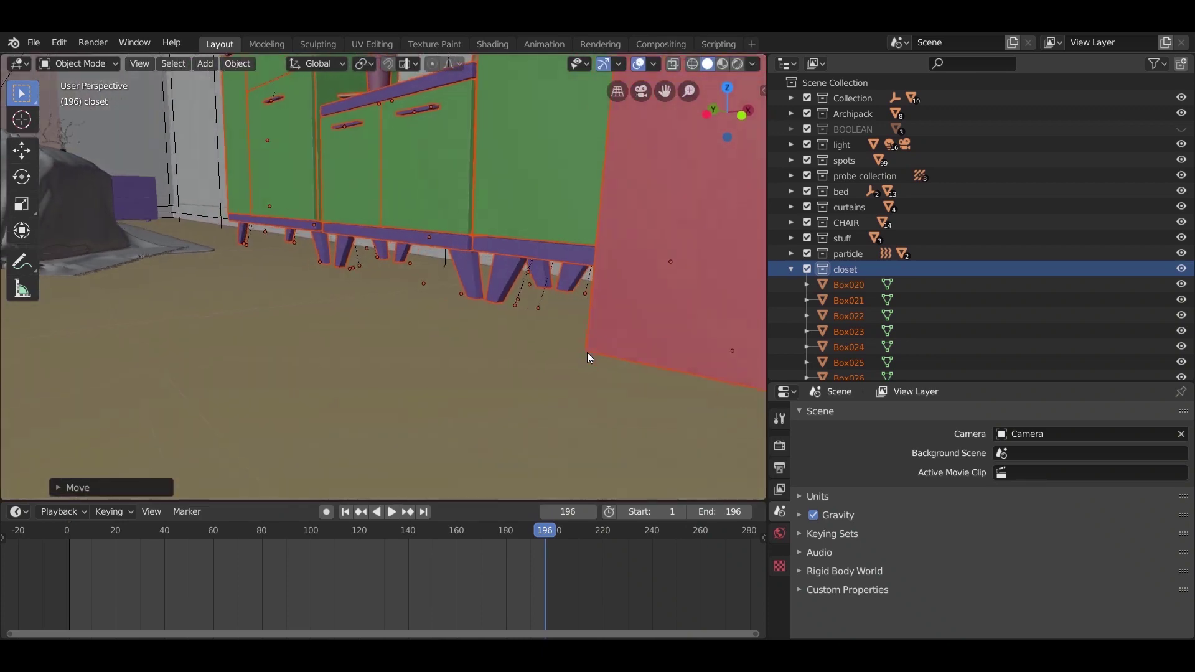
pyautogui.press('g')
pyautogui.press('z')
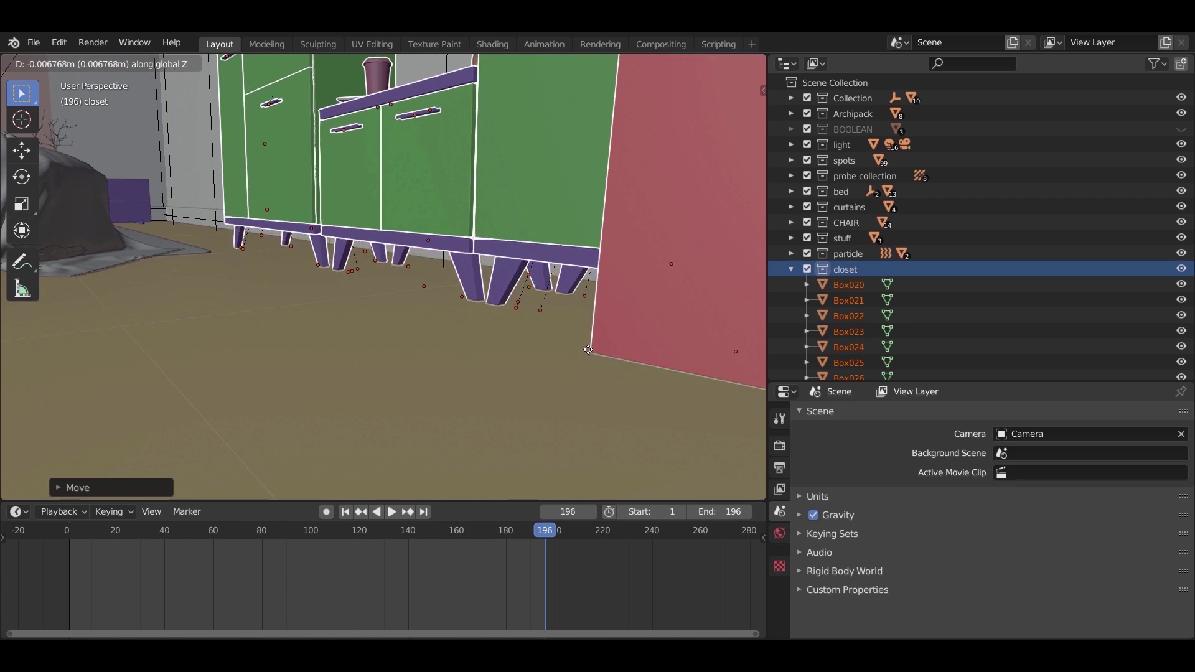
pyautogui.click(588, 350)
# - Examine the closet set and its decorations from several angles in Look Dev shading
pyautogui.scroll(-3, 568, 351)
pyautogui.moveTo(568, 351); pyautogui.dragTo(506, 346, button='middle')
pyautogui.scroll(-3, 666, 406)
pyautogui.scroll(5, 507, 346)
pyautogui.moveTo(371, 189); pyautogui.dragTo(457, 255, button='middle')
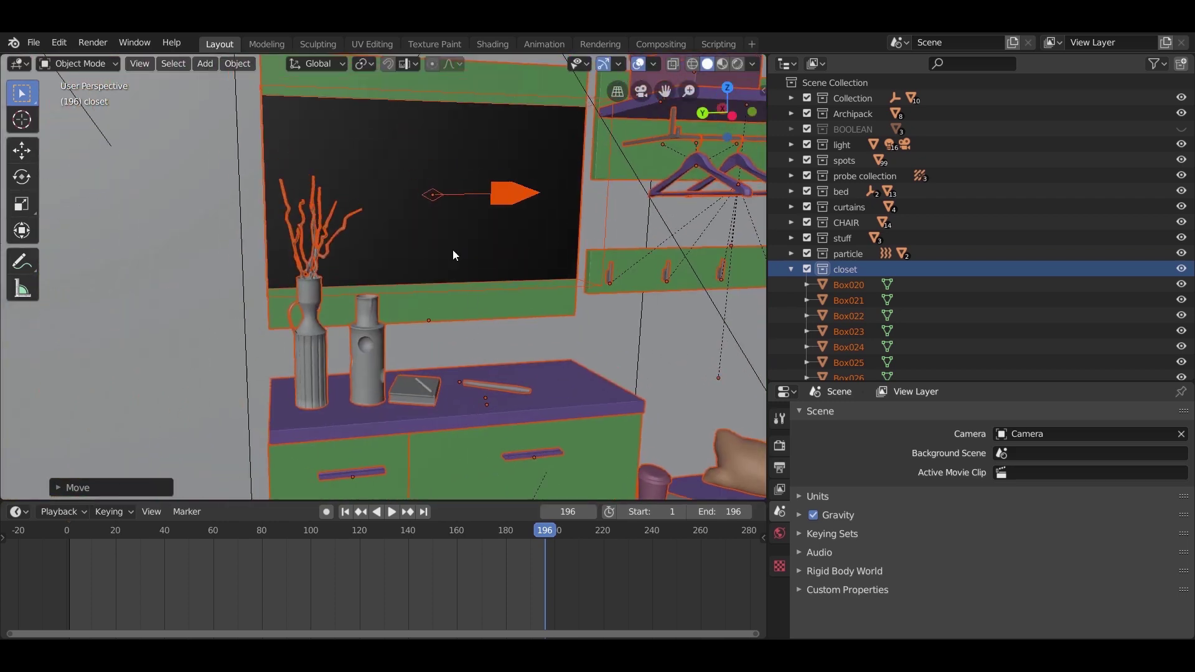
pyautogui.click(451, 336)
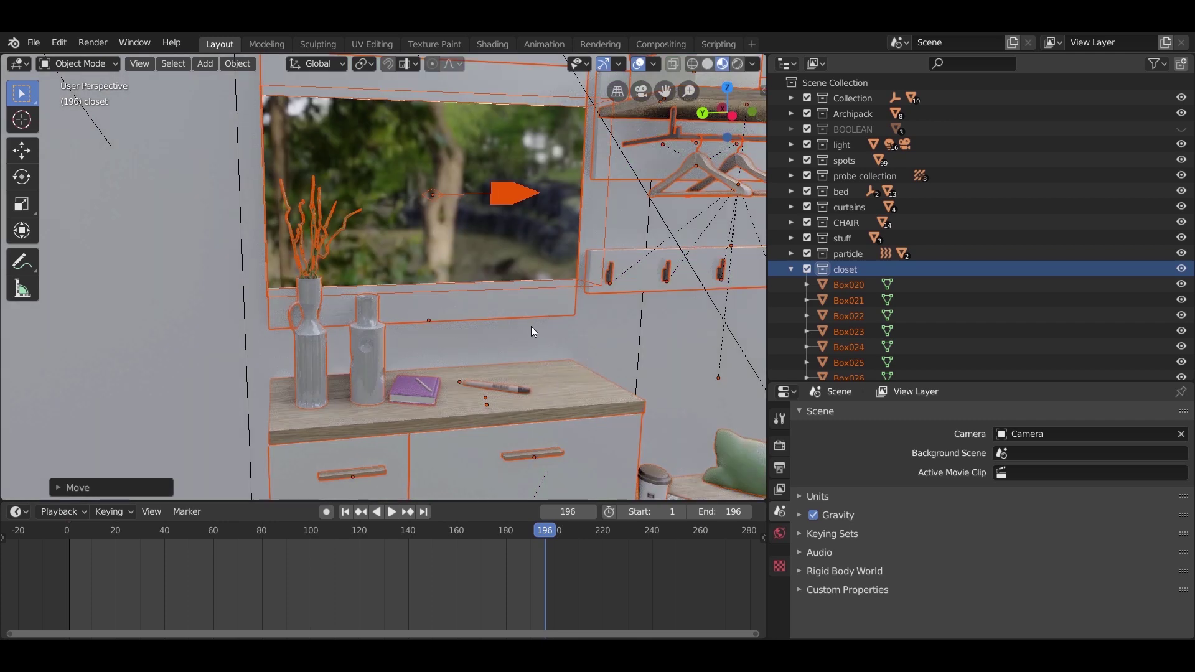
pyautogui.scroll(-4, 451, 317)
pyautogui.moveTo(462, 320); pyautogui.dragTo(414, 403, button='middle')
pyautogui.moveTo(597, 343); pyautogui.dragTo(473, 342, button='middle')
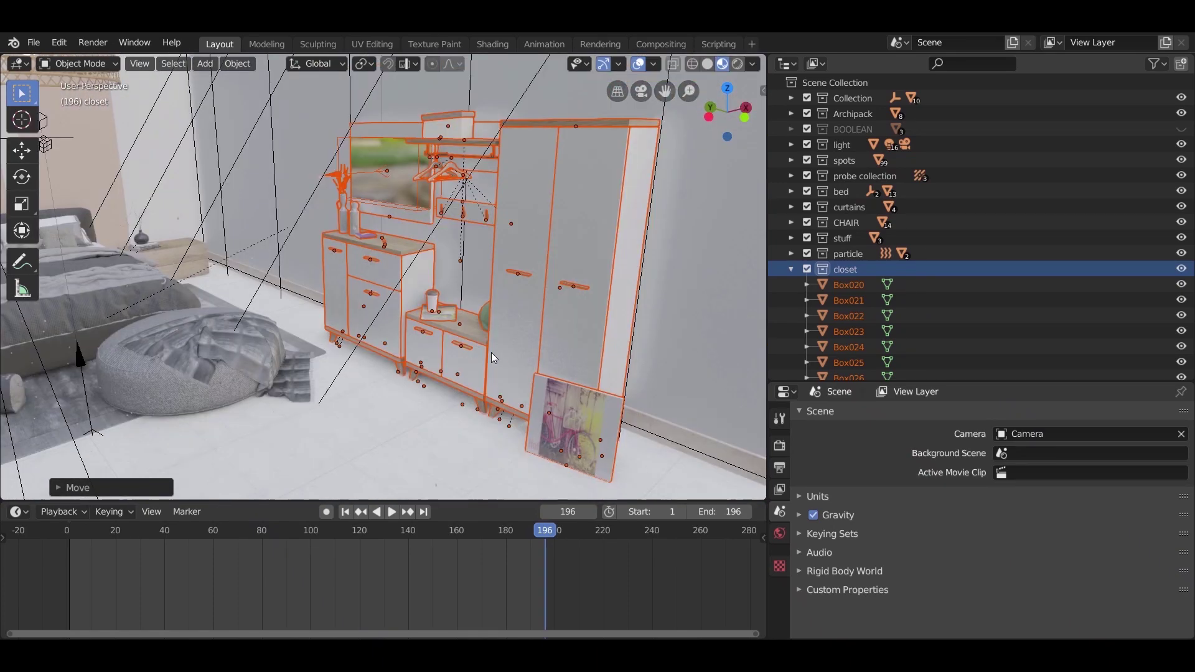
# - Scale the whole closet set uniformly by 1.2
pyautogui.press('s')
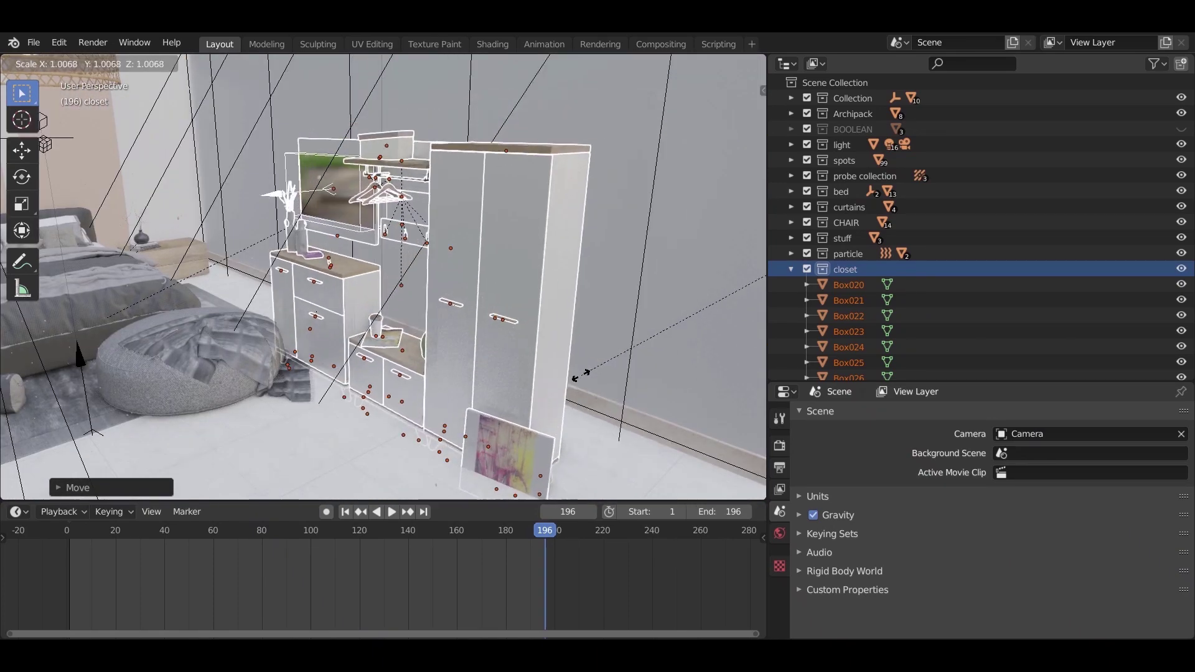
pyautogui.rightClick(595, 372)
pyautogui.press('s')
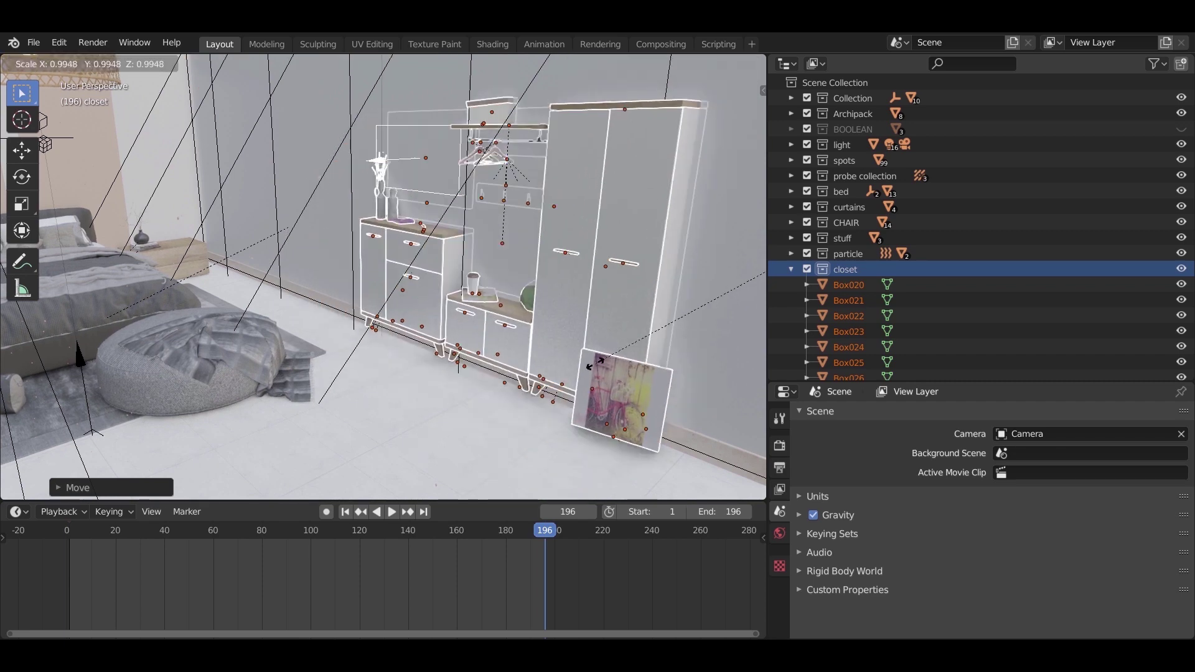
pyautogui.write('1.2')
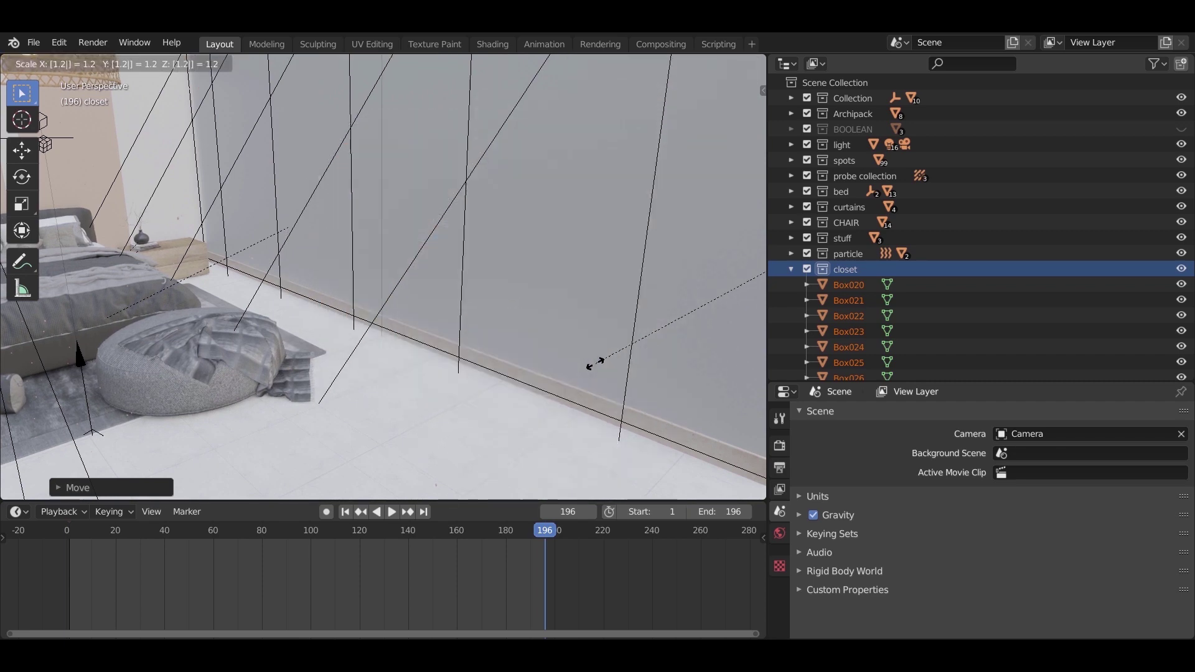
pyautogui.press('Return')
# - Enlarge the closet set slightly further by uniform freehand scaling in top view
pyautogui.scroll(-8, 564, 363)
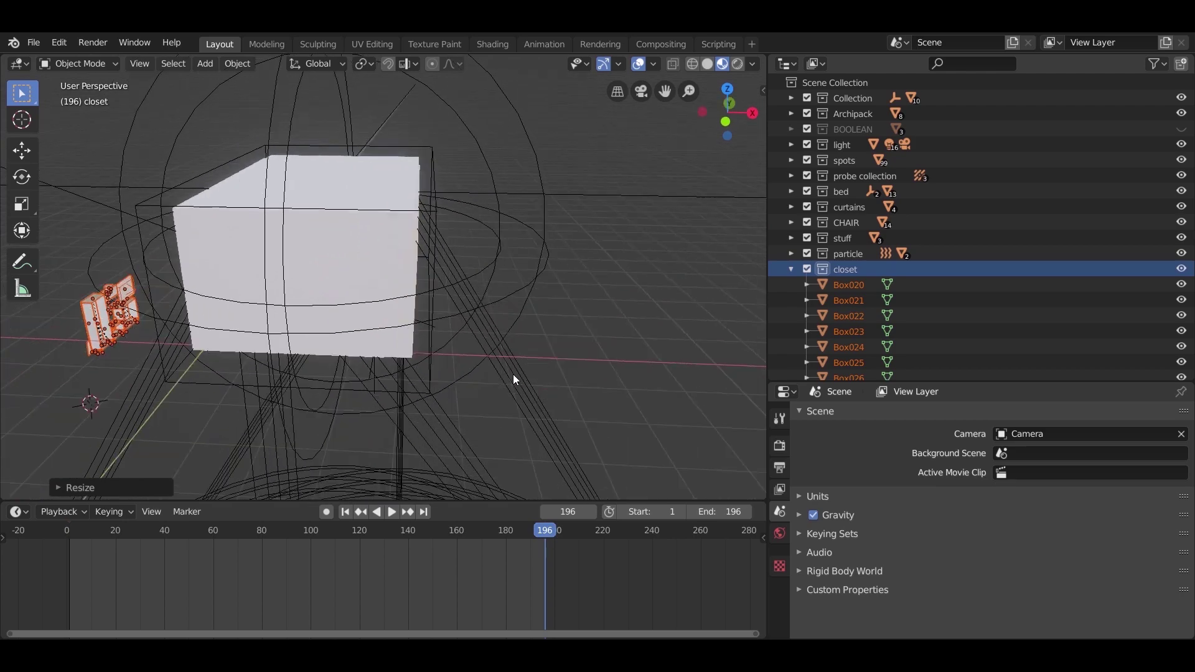
pyautogui.moveTo(513, 375); pyautogui.dragTo(546, 374, button='middle')
pyautogui.press('KP_7')
pyautogui.scroll(-4, 302, 235)
pyautogui.scroll(2, 301, 234)
pyautogui.keyDown('shift'); pyautogui.moveTo(196, 228); pyautogui.dragTo(301, 294, button='middle'); pyautogui.keyUp('shift')
pyautogui.press('s')
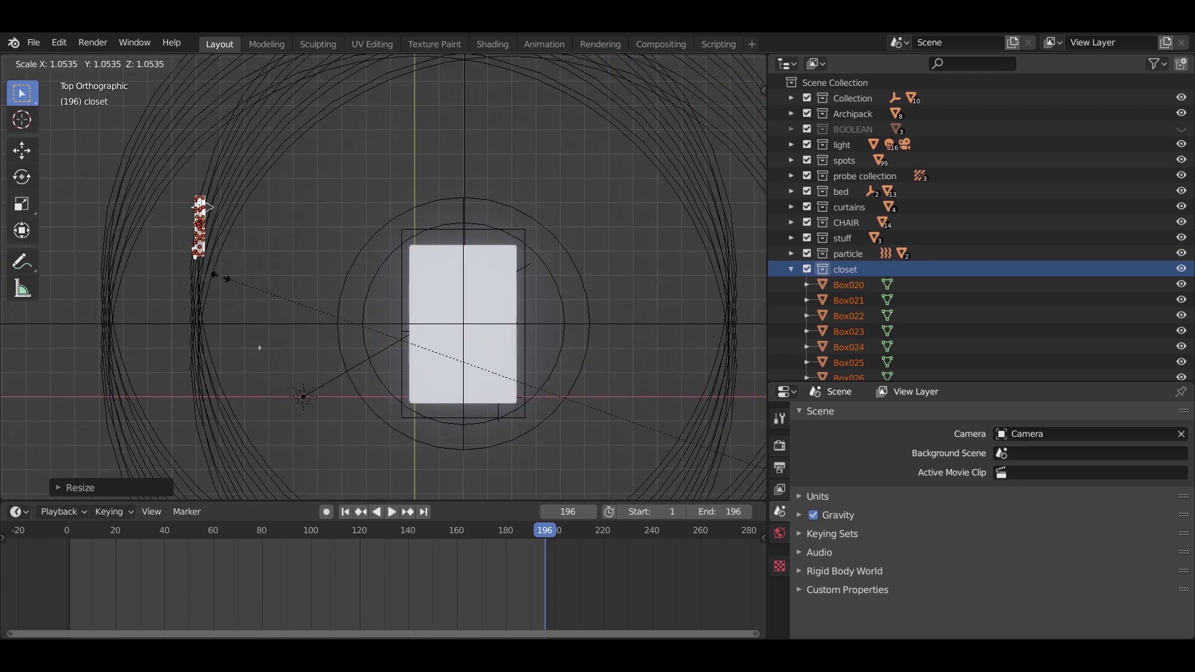
pyautogui.click(119, 242)
# - Move the closet set horizontally back into the room beside the wall with Z locked, and display the scene in wireframe
pyautogui.press('g')
pyautogui.hotkey('shift', 'z')
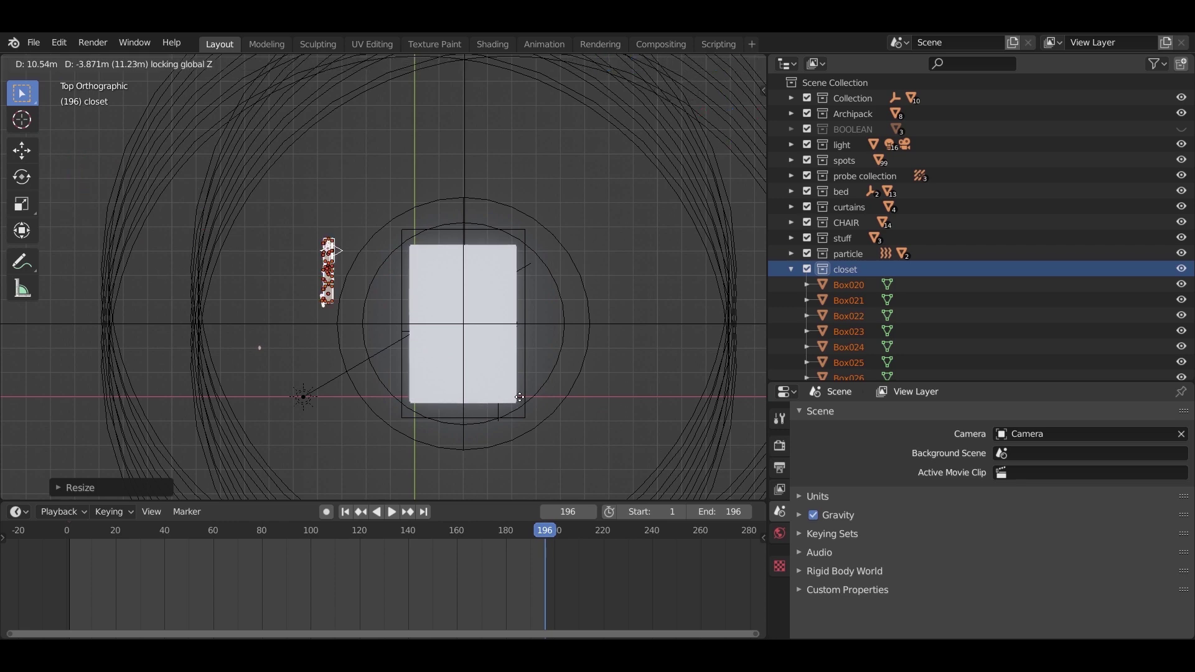
pyautogui.click(596, 433)
pyautogui.press('z')
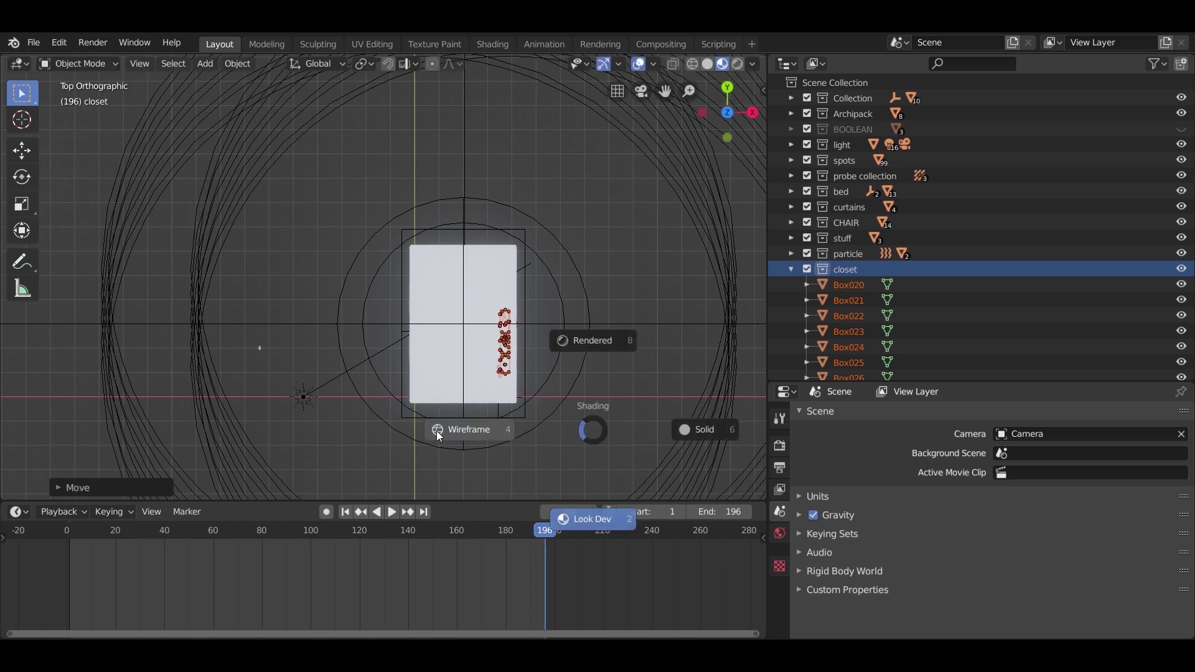
pyautogui.click(438, 430)
pyautogui.scroll(4, 567, 401)
pyautogui.keyDown('shift'); pyautogui.moveTo(624, 377); pyautogui.dragTo(305, 189, button='middle'); pyautogui.keyUp('shift')
pyautogui.scroll(5, 305, 188)
pyautogui.keyDown('shift'); pyautogui.moveTo(408, 248); pyautogui.dragTo(559, 292, button='middle'); pyautogui.keyUp('shift')
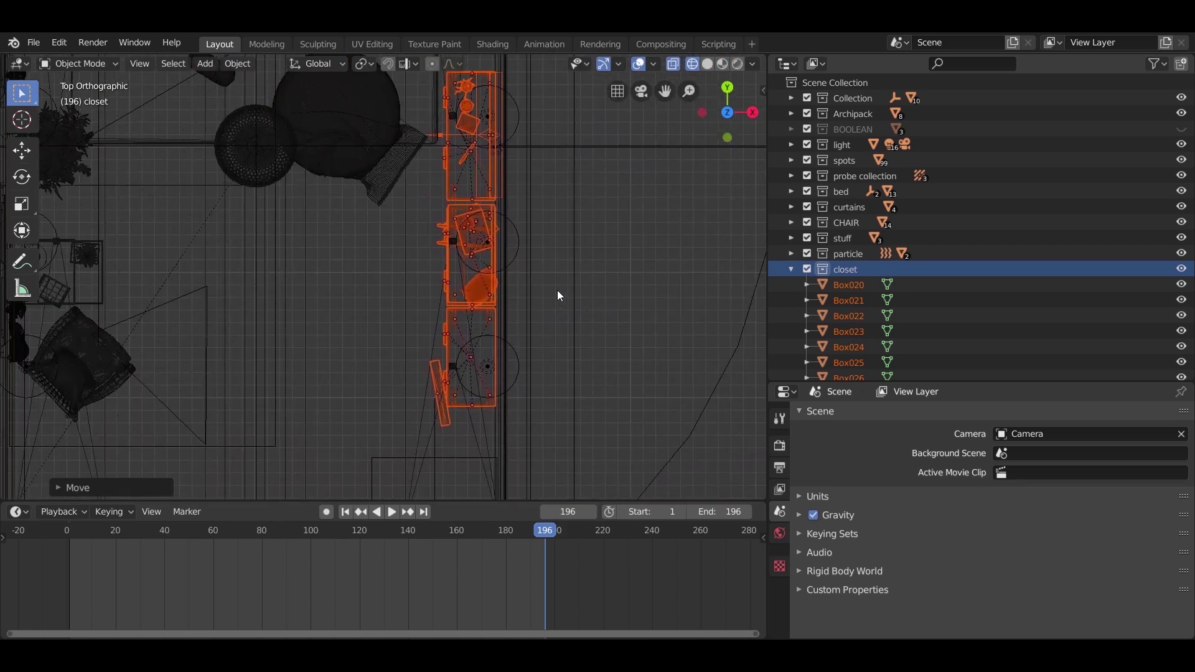
# - Raise the closet set along Z in front view to just above the room's floor
pyautogui.scroll(-3, 558, 290)
pyautogui.keyDown('shift'); pyautogui.moveTo(526, 332); pyautogui.dragTo(571, 338, button='middle'); pyautogui.keyUp('shift')
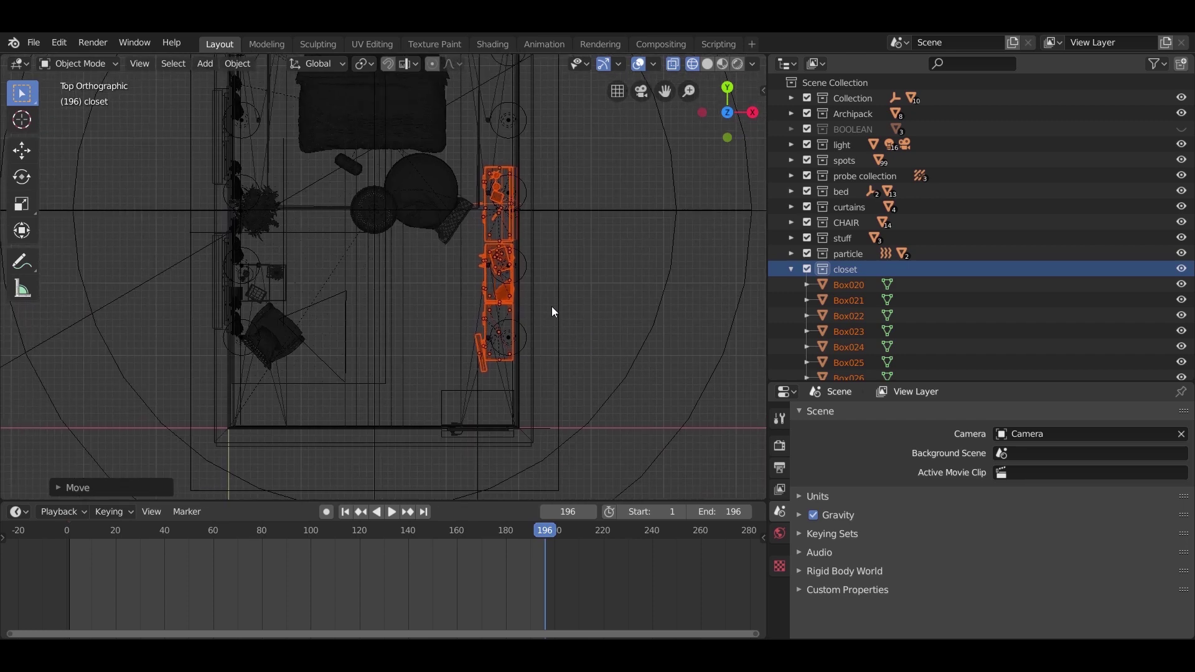
pyautogui.keyDown('shift'); pyautogui.moveTo(569, 209); pyautogui.dragTo(567, 315, button='middle'); pyautogui.keyUp('shift')
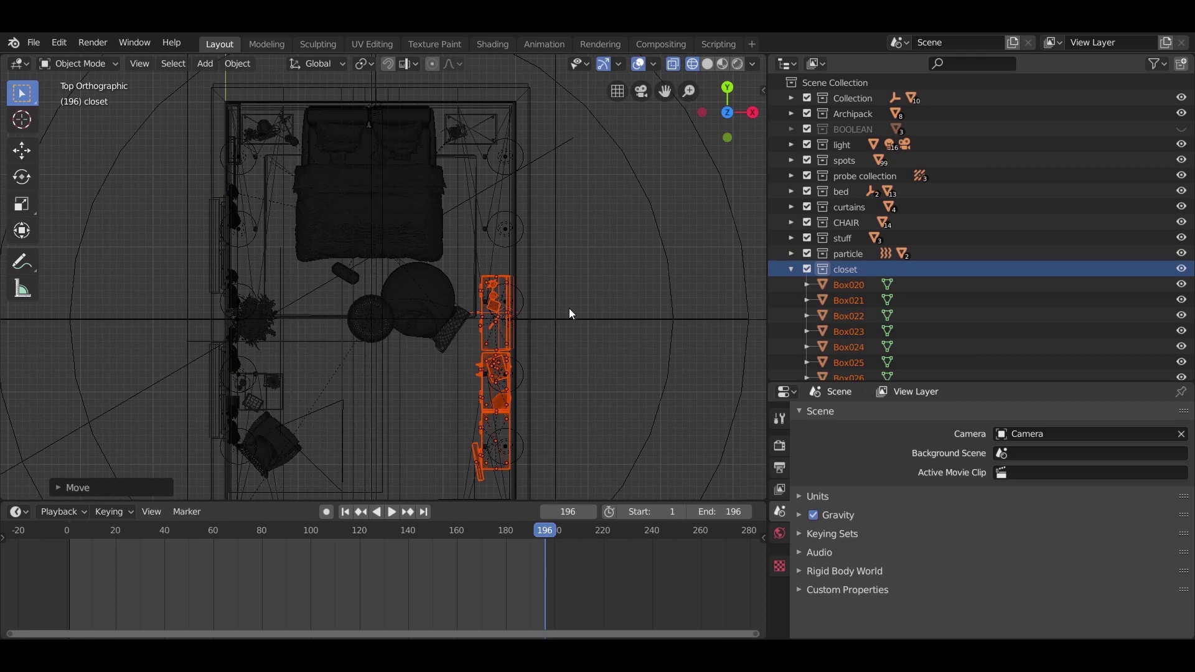
pyautogui.scroll(2, 569, 377)
pyautogui.keyDown('shift'); pyautogui.moveTo(594, 389); pyautogui.dragTo(559, 267, button='middle'); pyautogui.keyUp('shift')
pyautogui.press('KP_1')
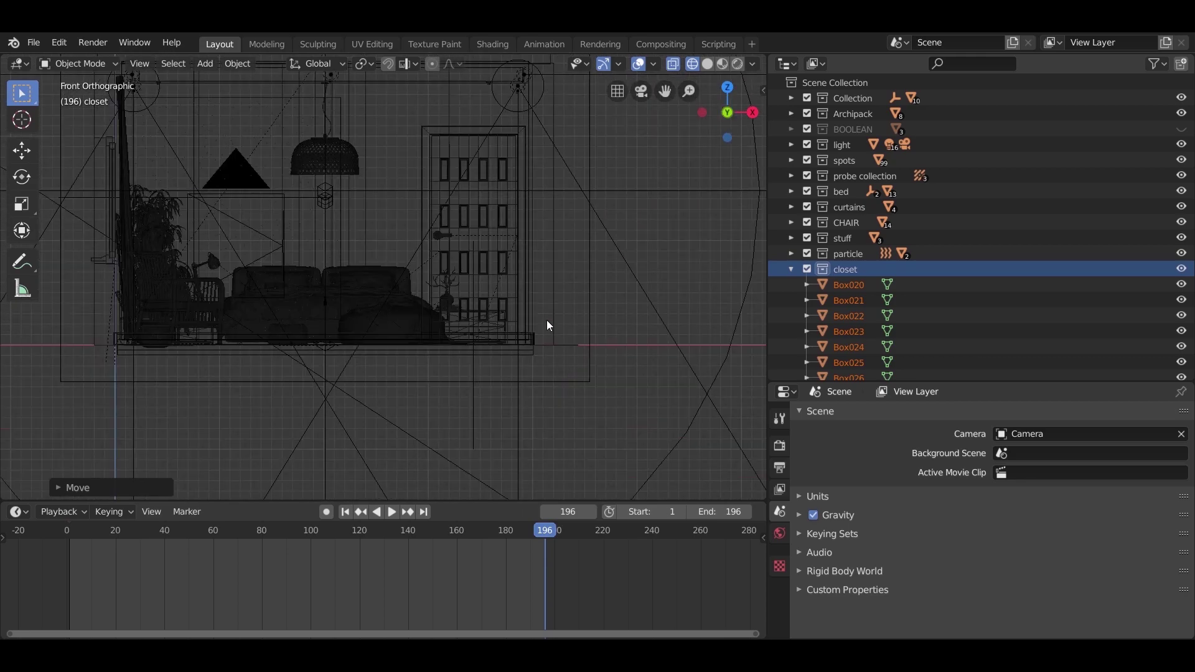
pyautogui.scroll(-6, 546, 320)
pyautogui.press('g')
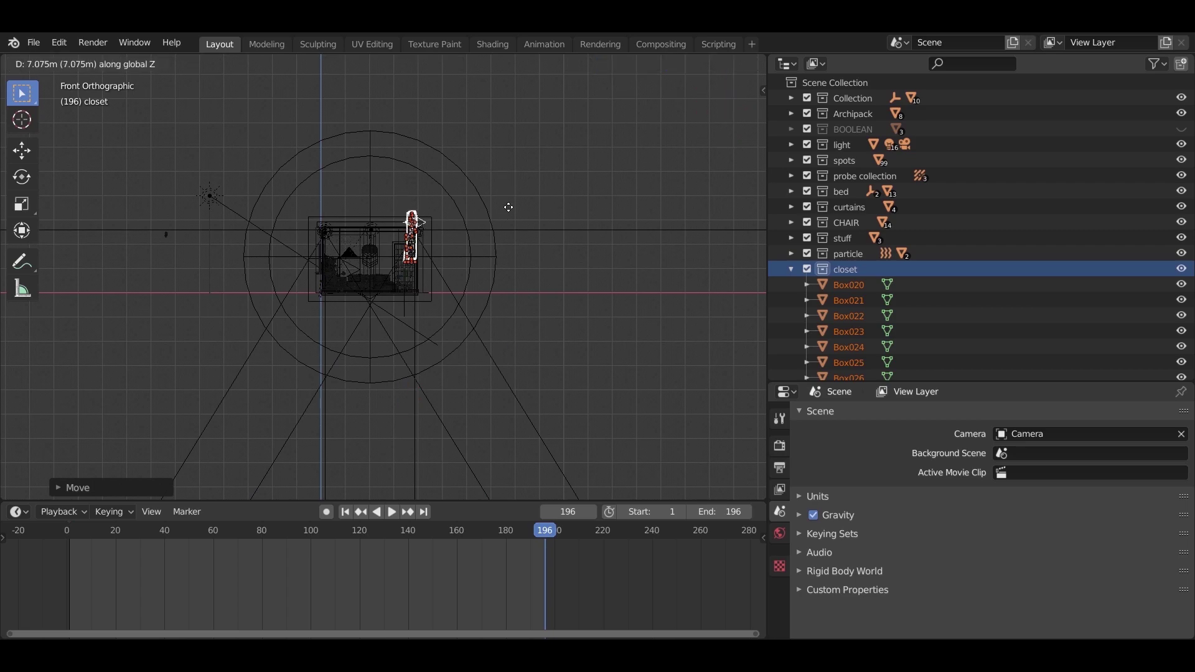
pyautogui.click(505, 226)
# - Lower the closet set about 0.33 m along Z so that its legs meet the floor
pyautogui.scroll(8, 455, 258)
pyautogui.scroll(5, 544, 291)
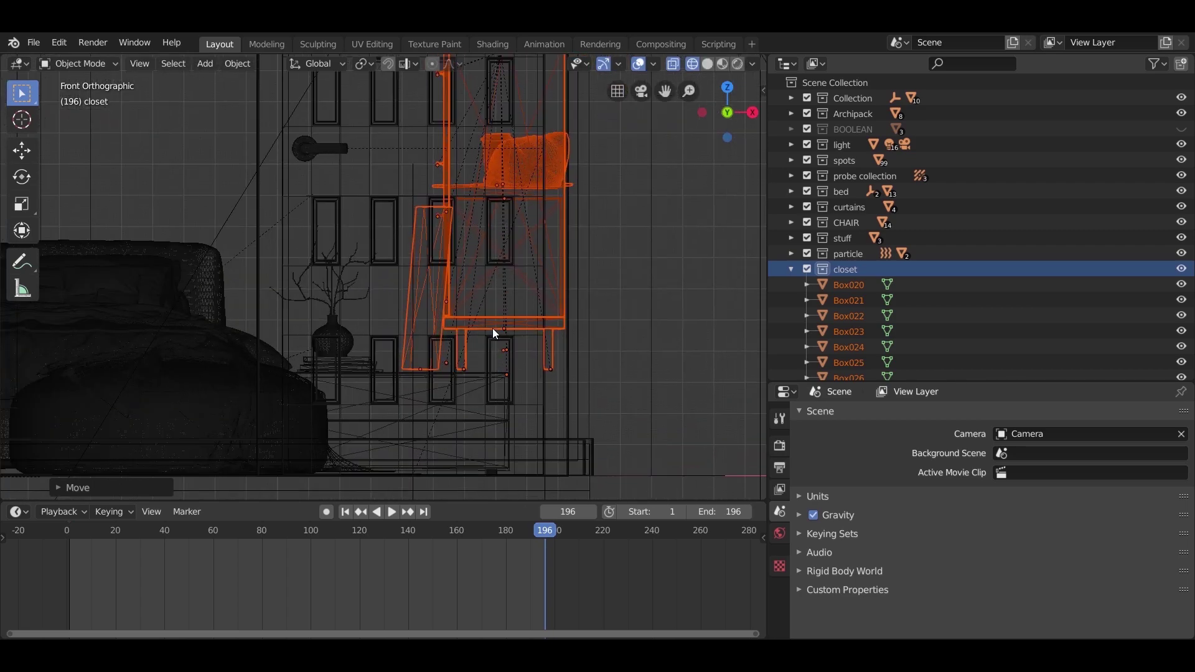
pyautogui.press('g')
pyautogui.press('z')
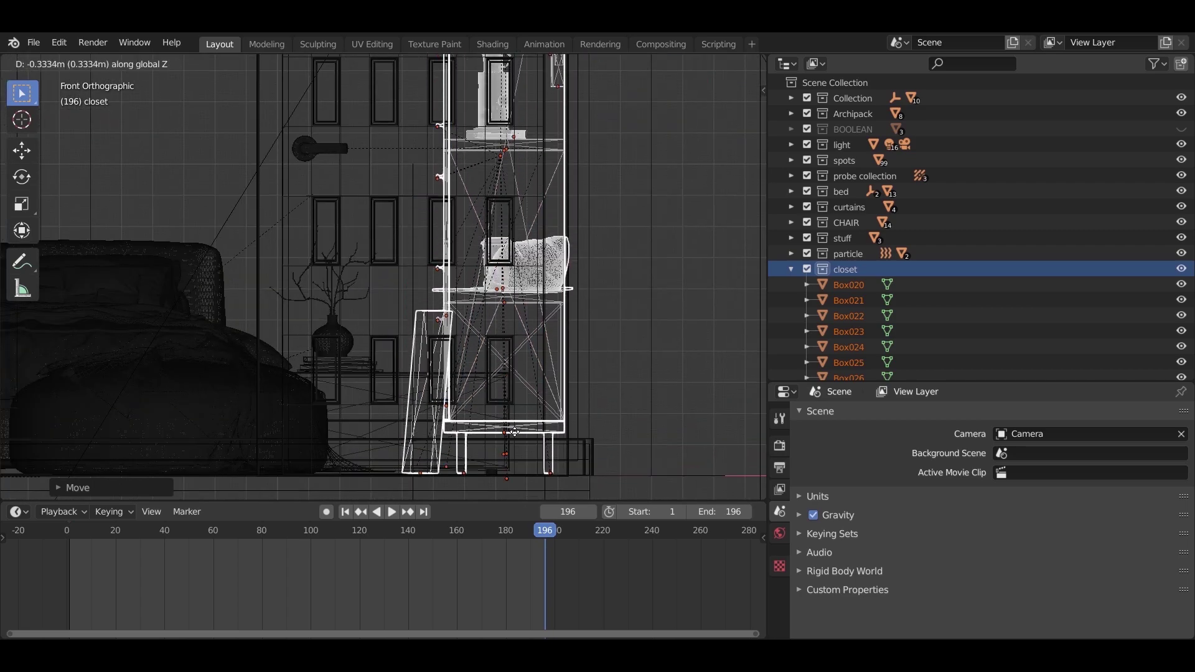
pyautogui.click(514, 432)
# - Shift the closet set along X toward the wall behind it, working in Look Dev shading
pyautogui.scroll(-1, 614, 337)
pyautogui.moveTo(612, 331)
pyautogui.mouseDown(button='middle')
pyautogui.moveTo(488, 275)
pyautogui.moveTo(580, 319)
pyautogui.moveTo(432, 301)
pyautogui.mouseUp(button='middle')
pyautogui.press('z')
pyautogui.click(548, 302)
pyautogui.moveTo(555, 308)
pyautogui.mouseDown(button='middle')
pyautogui.moveTo(573, 300)
pyautogui.moveTo(558, 289)
pyautogui.moveTo(513, 296)
pyautogui.mouseUp(button='middle')
pyautogui.press('z')
pyautogui.click(538, 346)
pyautogui.moveTo(538, 346)
pyautogui.mouseDown(button='middle')
pyautogui.moveTo(588, 343)
pyautogui.moveTo(530, 317)
pyautogui.moveTo(588, 311)
pyautogui.moveTo(526, 330)
pyautogui.mouseUp(button='middle')
pyautogui.press('g')
pyautogui.press('x')
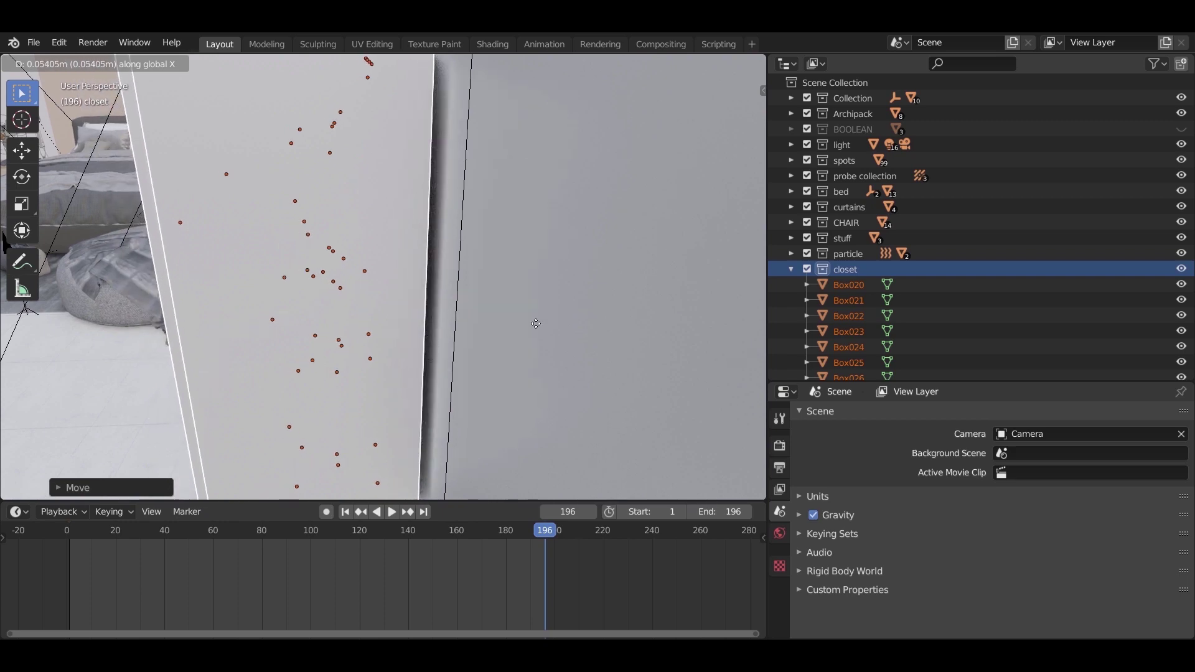
# - Fine-tune the closet set's height along Z so that its legs stand on the floor
pyautogui.moveTo(526, 379); pyautogui.dragTo(595, 265, button='middle')
pyautogui.press('g')
pyautogui.press('z')
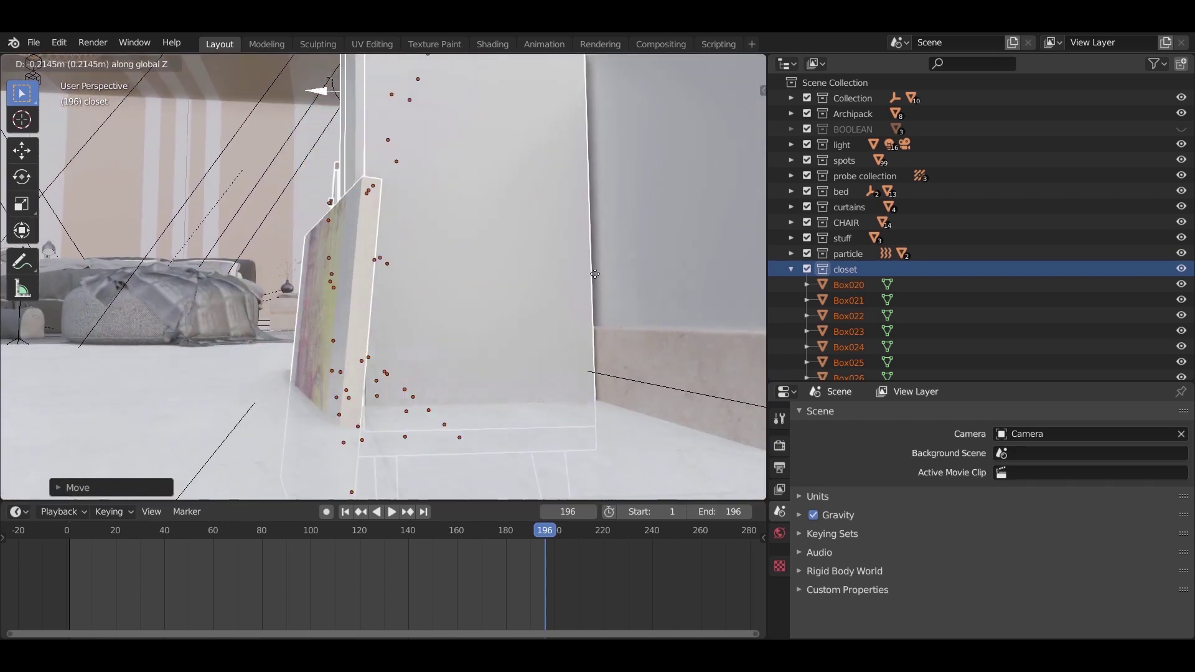
pyautogui.click(587, 196)
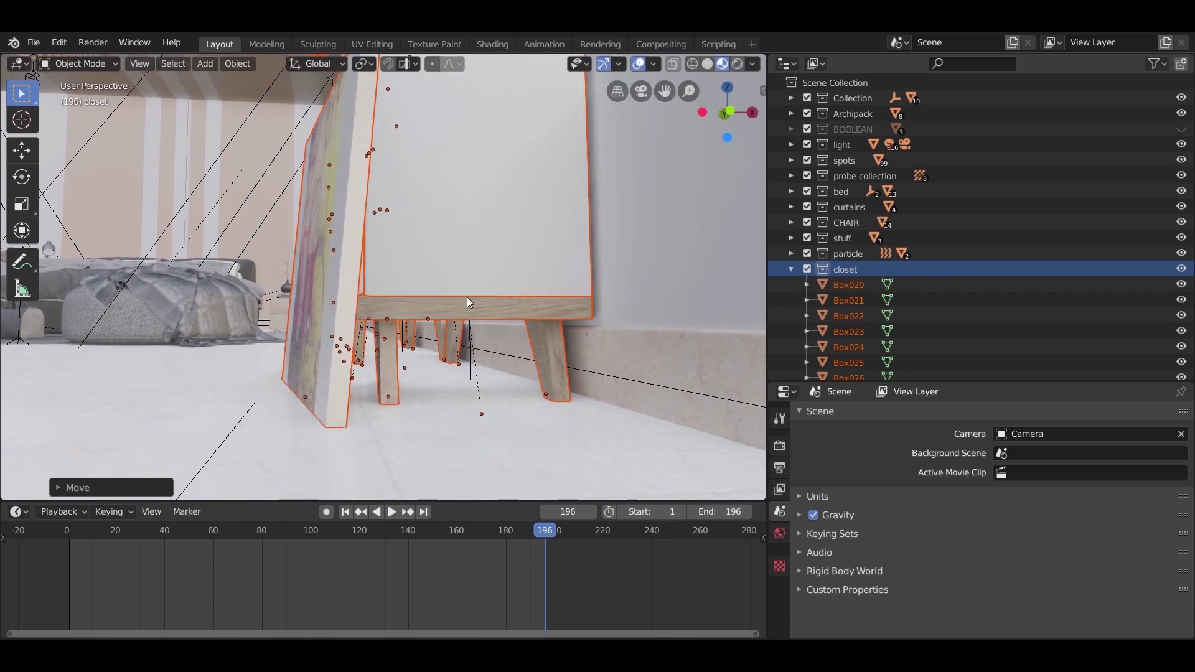
# - Inspect the closet set in rendered shading with all objects deselected
pyautogui.moveTo(457, 351)
pyautogui.mouseDown(button='middle')
pyautogui.moveTo(538, 384)
pyautogui.moveTo(581, 351)
pyautogui.moveTo(543, 386)
pyautogui.moveTo(640, 435)
pyautogui.moveTo(504, 228)
pyautogui.moveTo(495, 251)
pyautogui.moveTo(451, 164)
pyautogui.moveTo(349, 188)
pyautogui.moveTo(377, 235)
pyautogui.mouseUp(button='middle')
pyautogui.press('z')
pyautogui.click(383, 168)
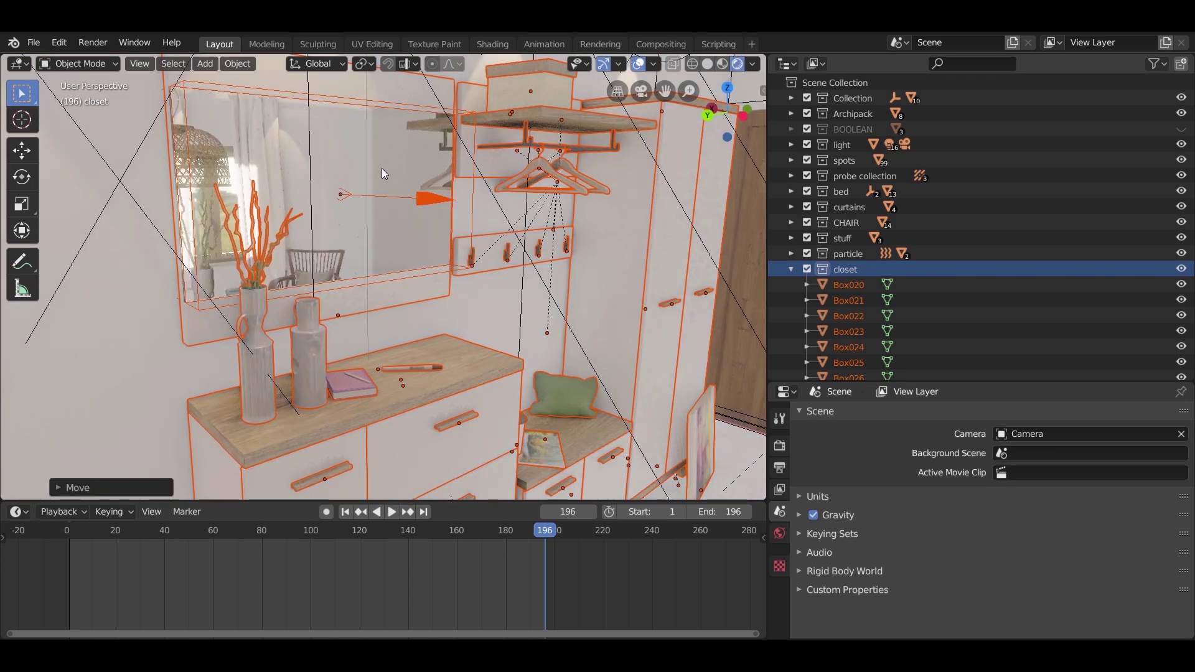
pyautogui.click(184, 65)
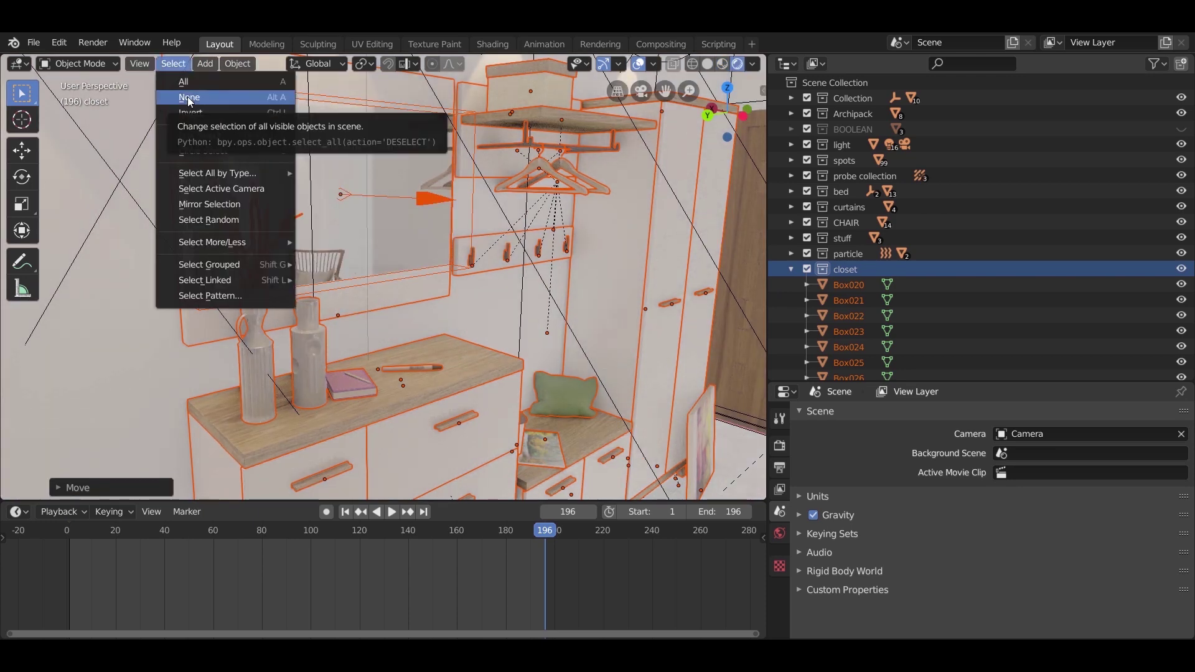
pyautogui.click(189, 98)
pyautogui.moveTo(360, 392); pyautogui.dragTo(284, 321, button='middle')
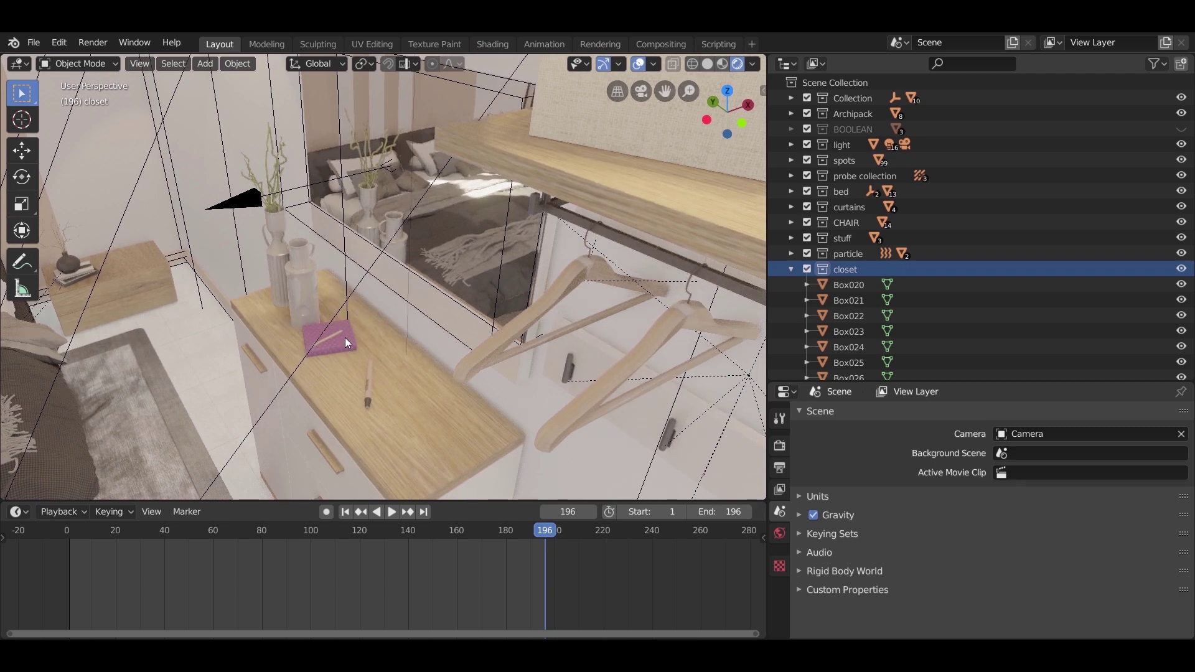
# - In Look Dev shading, move Door_Group and CTRL_Hole together about -0.6 m along X, away from the closet
pyautogui.press('z')
pyautogui.click(329, 384)
pyautogui.moveTo(329, 383)
pyautogui.mouseDown(button='middle')
pyautogui.moveTo(319, 358)
pyautogui.moveTo(359, 304)
pyautogui.moveTo(371, 320)
pyautogui.moveTo(340, 326)
pyautogui.moveTo(577, 415)
pyautogui.moveTo(696, 416)
pyautogui.moveTo(413, 349)
pyautogui.moveTo(552, 316)
pyautogui.moveTo(614, 327)
pyautogui.moveTo(564, 336)
pyautogui.moveTo(530, 307)
pyautogui.moveTo(492, 330)
pyautogui.moveTo(500, 359)
pyautogui.moveTo(536, 221)
pyautogui.mouseUp(button='middle')
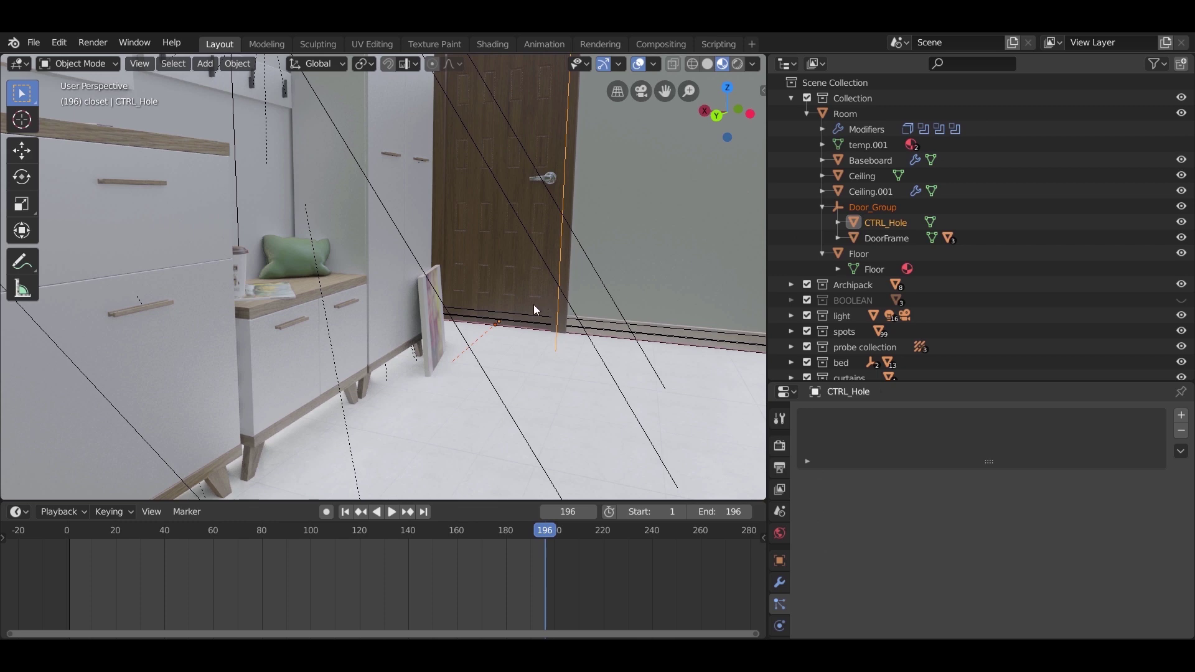
pyautogui.moveTo(537, 302); pyautogui.dragTo(540, 316, button='middle')
pyautogui.click(464, 358)
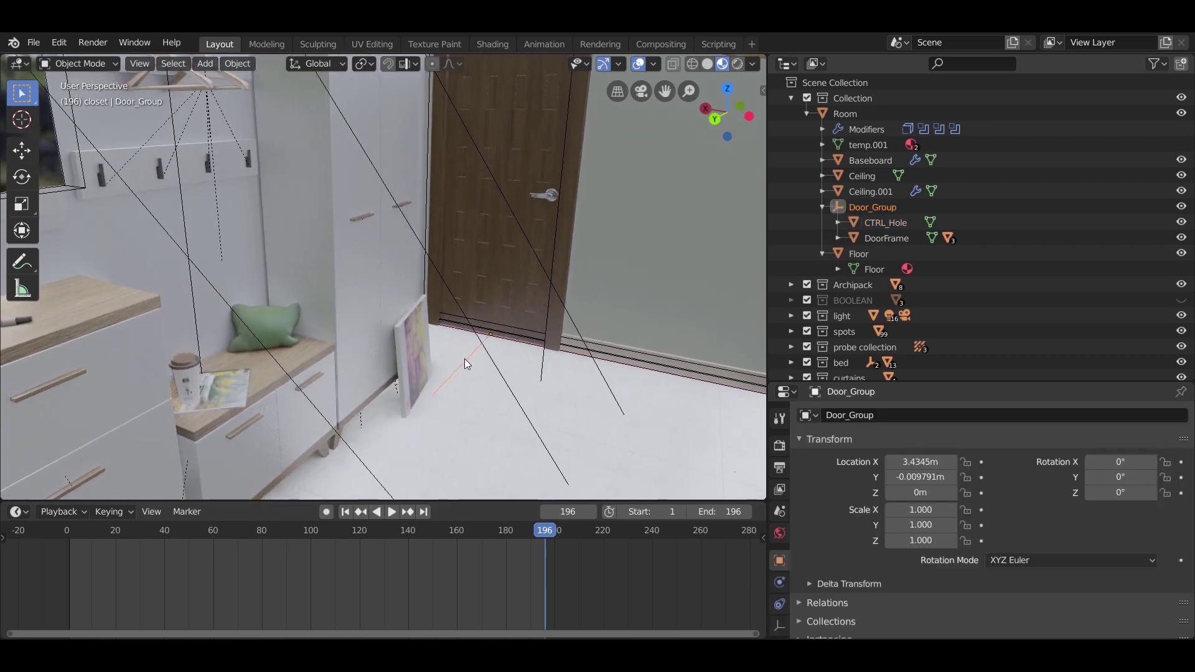
pyautogui.click(547, 316)
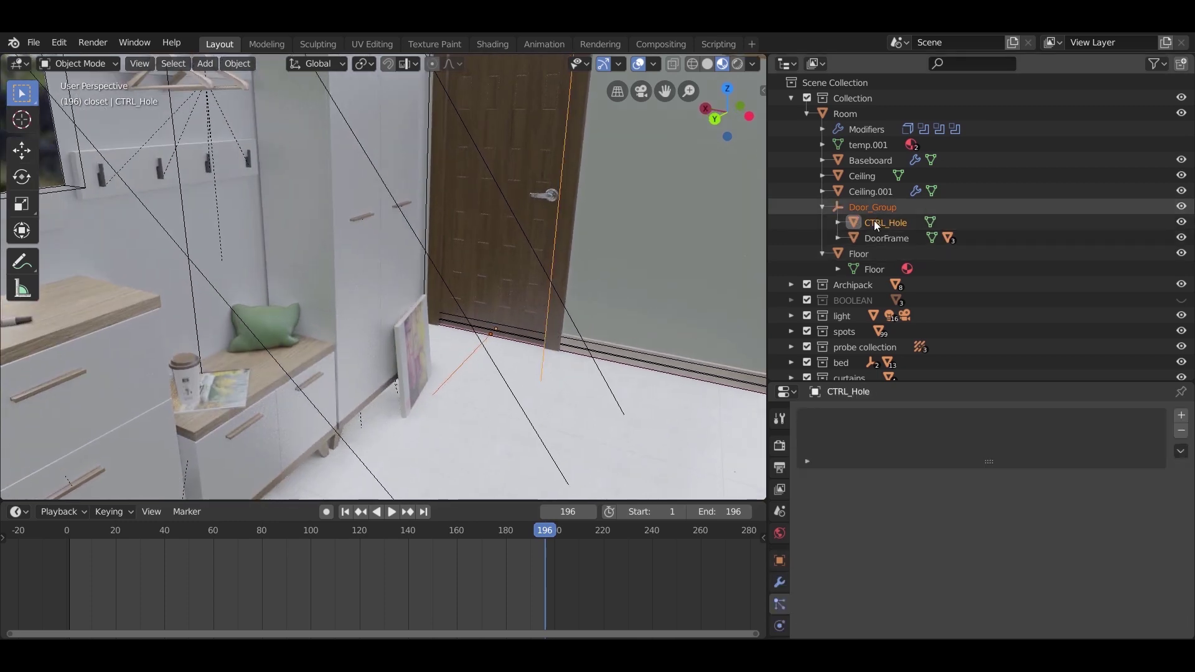
pyautogui.press('g')
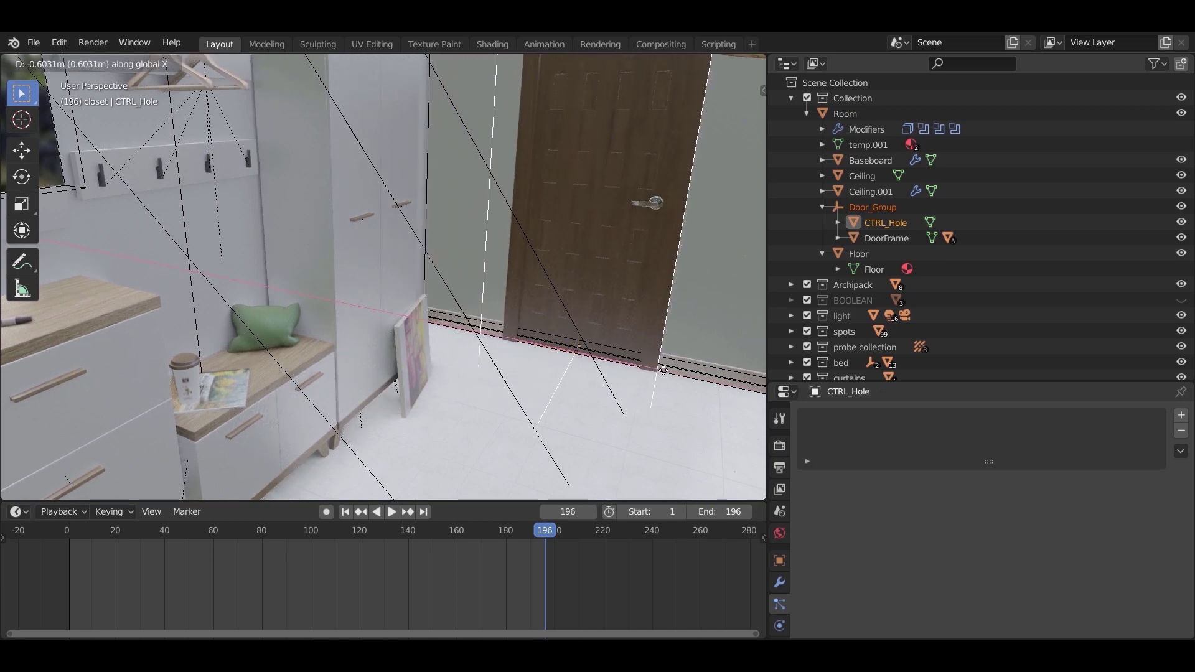
pyautogui.click(664, 370)
# - Move the door and its hole about 0.23 m along X toward the closet, and check the placement
pyautogui.moveTo(664, 370); pyautogui.dragTo(580, 368, button='middle')
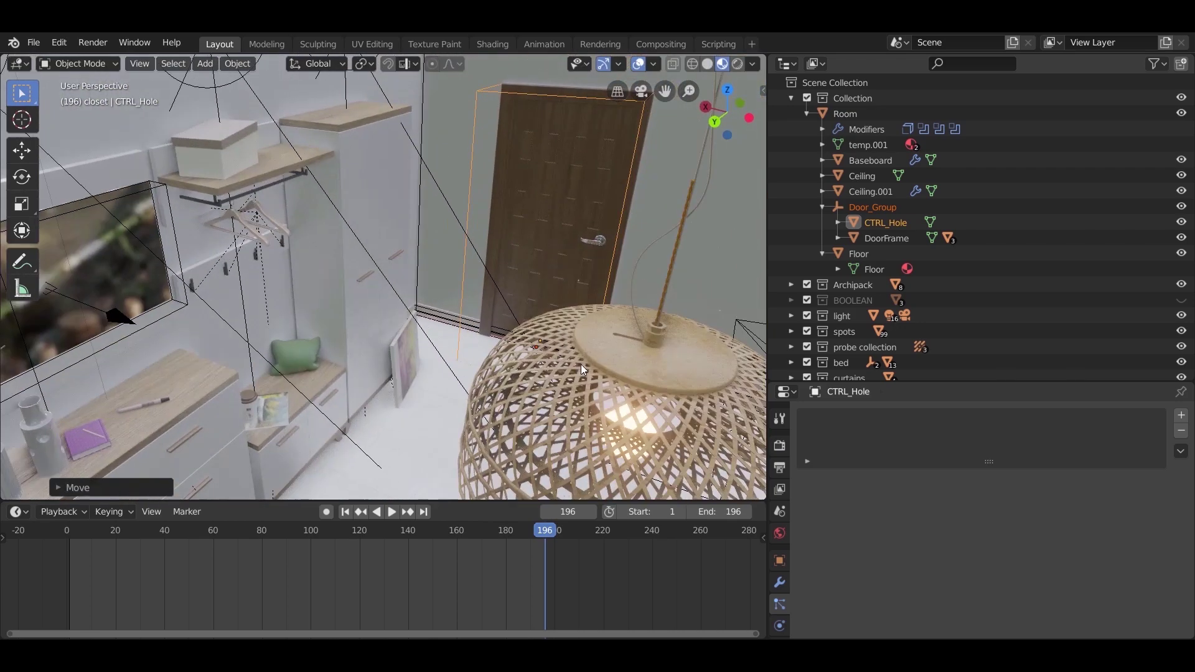
pyautogui.scroll(2, 583, 369)
pyautogui.press('g')
pyautogui.press('x')
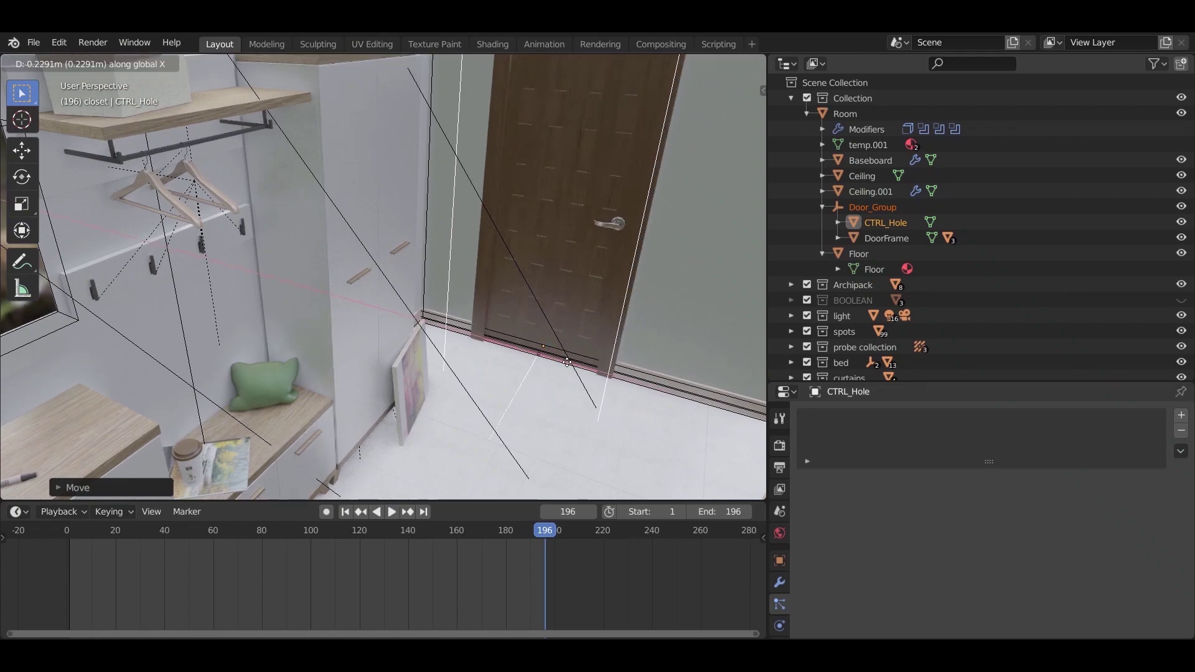
pyautogui.click(567, 362)
pyautogui.scroll(-3, 516, 352)
pyautogui.moveTo(521, 375); pyautogui.dragTo(470, 348, button='middle')
pyautogui.scroll(5, 500, 364)
pyautogui.scroll(1, 470, 349)
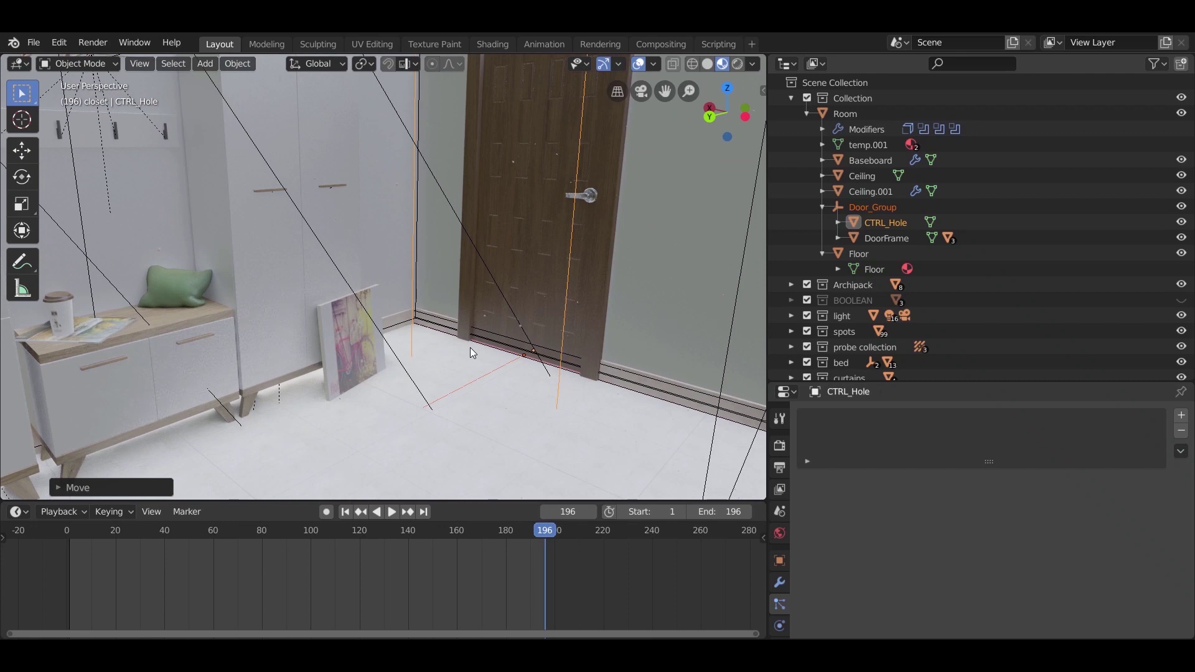
# - Collapse the room's collection, add a new collection to the scene and rename it "tv set"
pyautogui.click(791, 99)
pyautogui.rightClick(854, 304)
pyautogui.click(852, 303)
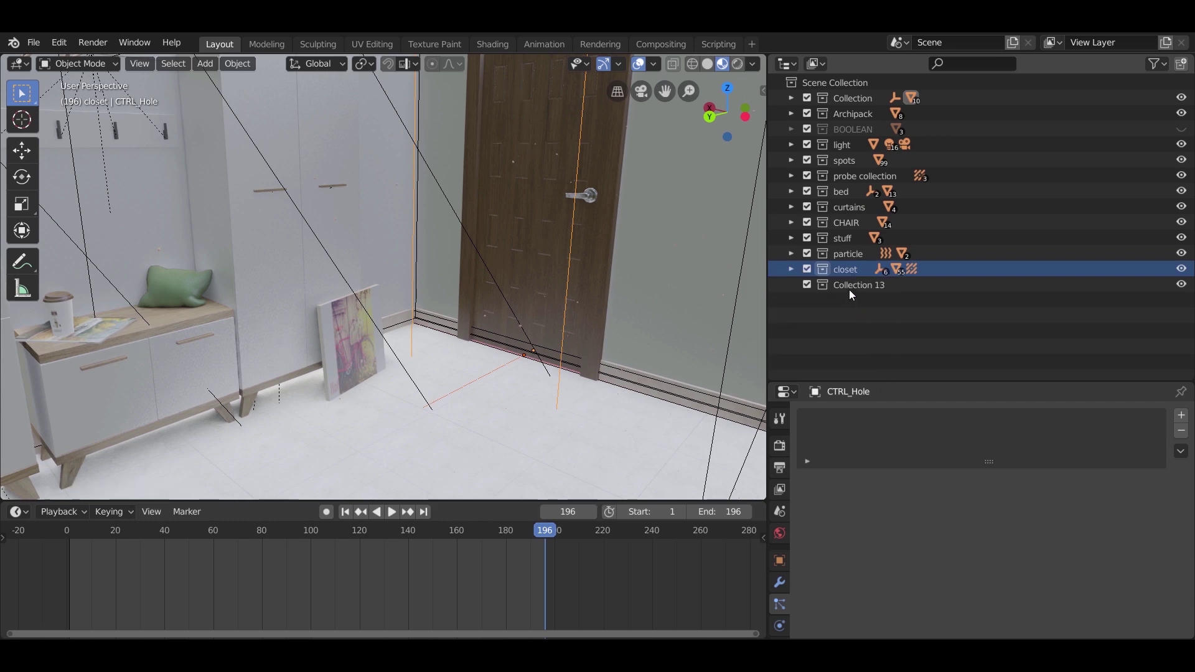
pyautogui.click(857, 291)
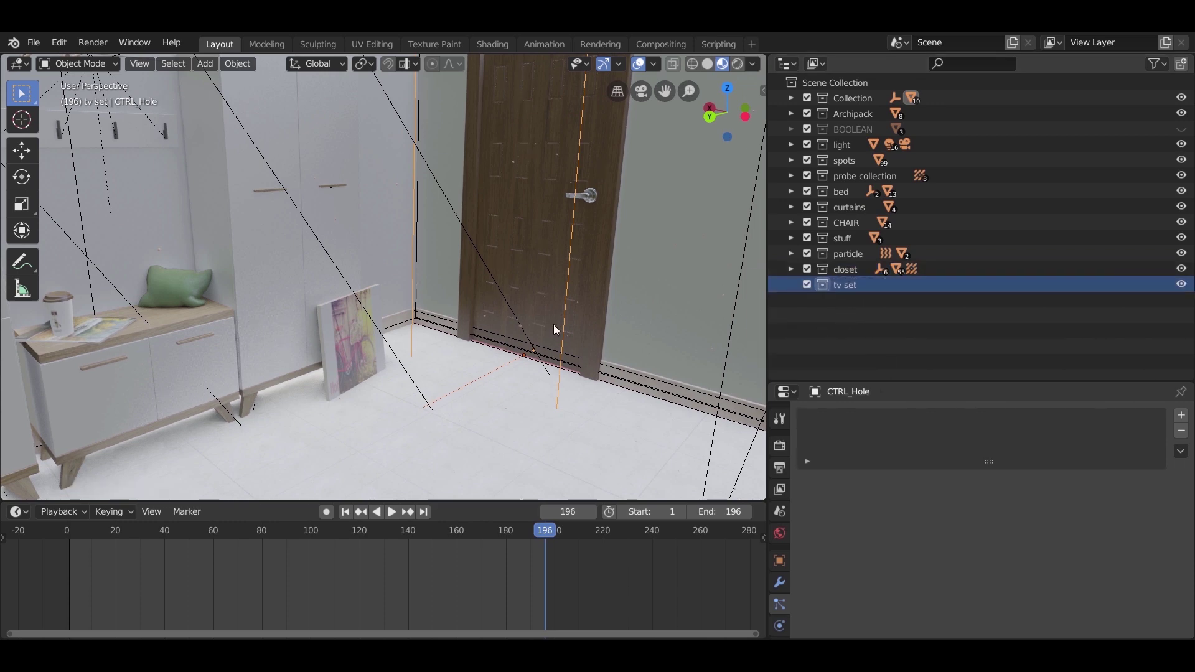
# - In top wireframe view, paste the copied TV furniture into the tv set collection and rotate it 90° about the global Z axis
pyautogui.press('KP_7')
pyautogui.press('z')
pyautogui.click(382, 294)
pyautogui.scroll(-7, 439, 311)
pyautogui.keyDown('shift'); pyautogui.moveTo(453, 336); pyautogui.dragTo(576, 455, button='middle'); pyautogui.keyUp('shift')
pyautogui.scroll(2, 488, 398)
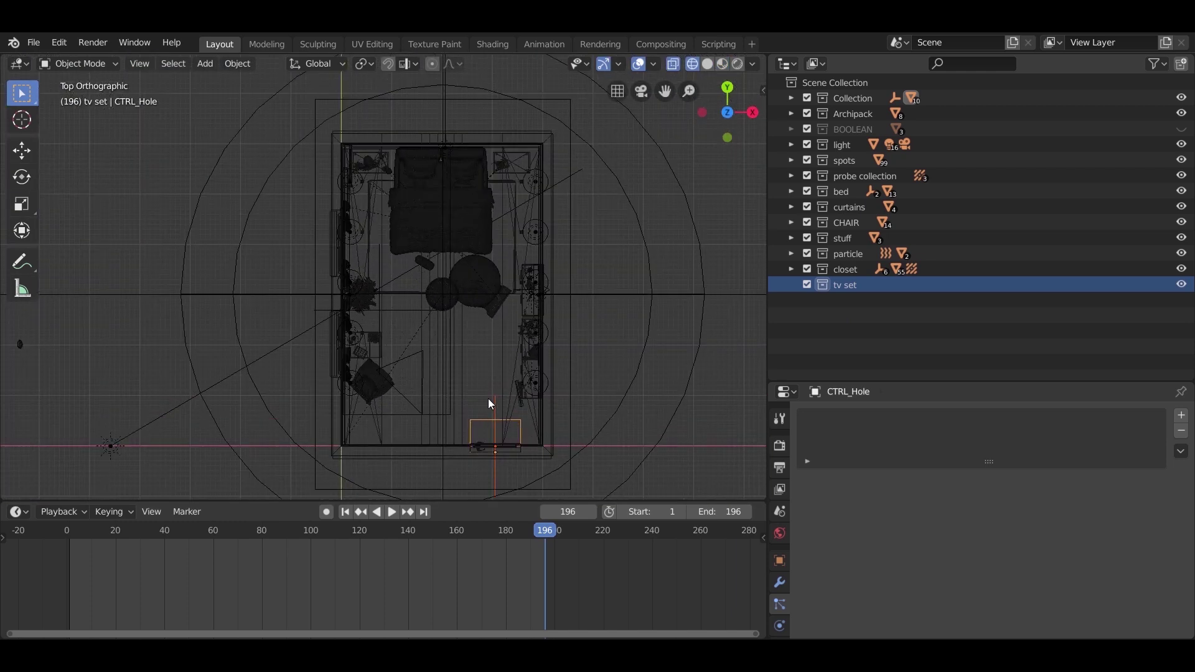
pyautogui.scroll(1, 488, 398)
pyautogui.keyDown('shift'); pyautogui.moveTo(496, 340); pyautogui.dragTo(477, 298, button='middle'); pyautogui.keyUp('shift')
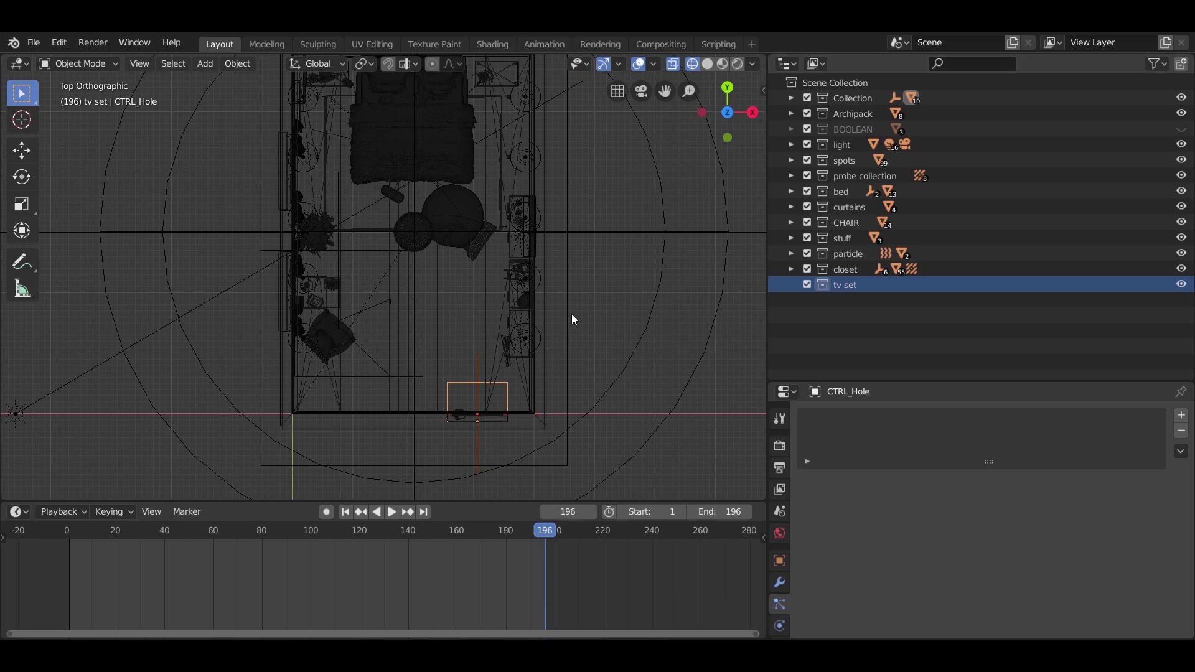
pyautogui.hotkey('ctrl', 'v')
pyautogui.press('r')
pyautogui.press('z')
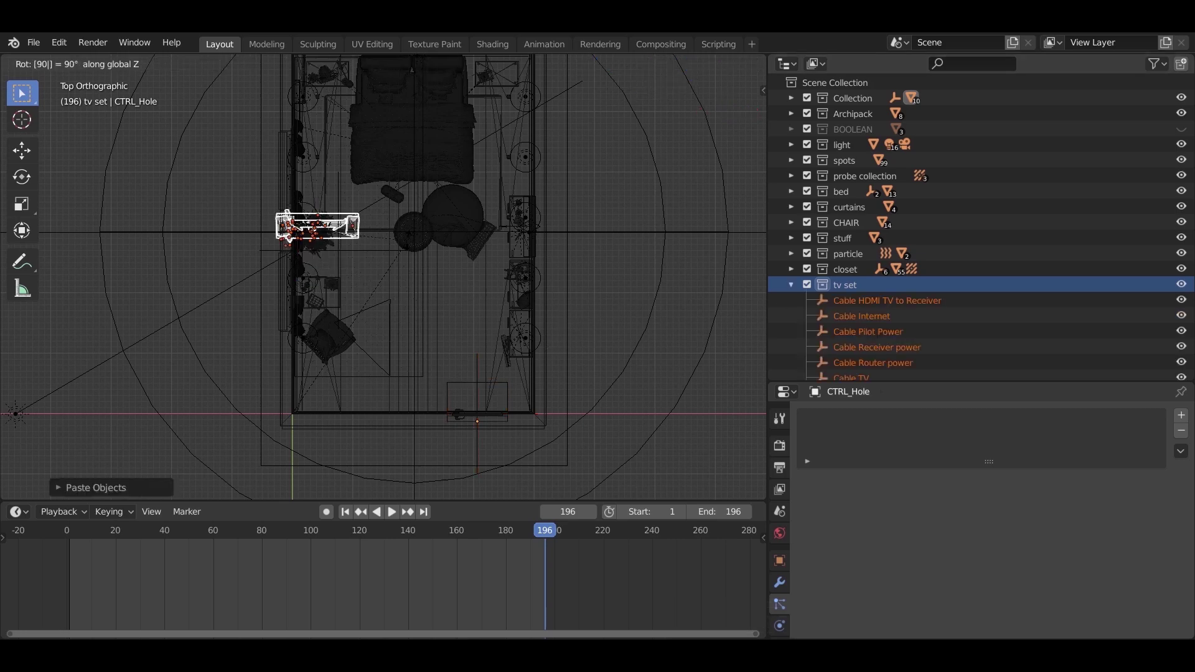
pyautogui.press('0')
pyautogui.press('Return')
pyautogui.moveTo(375, 296); pyautogui.dragTo(338, 241, button='middle')
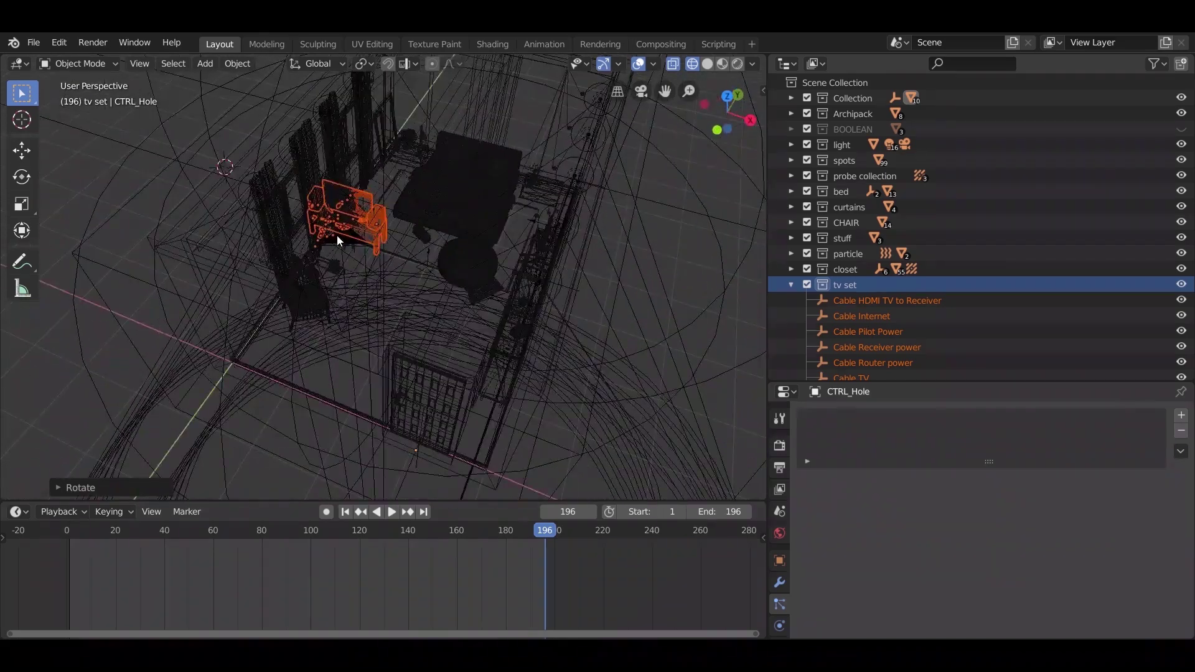
# - From the top view, move the TV furniture to the end wall, between the armchair in the corner and the door
pyautogui.press('KP_7')
pyautogui.press('g')
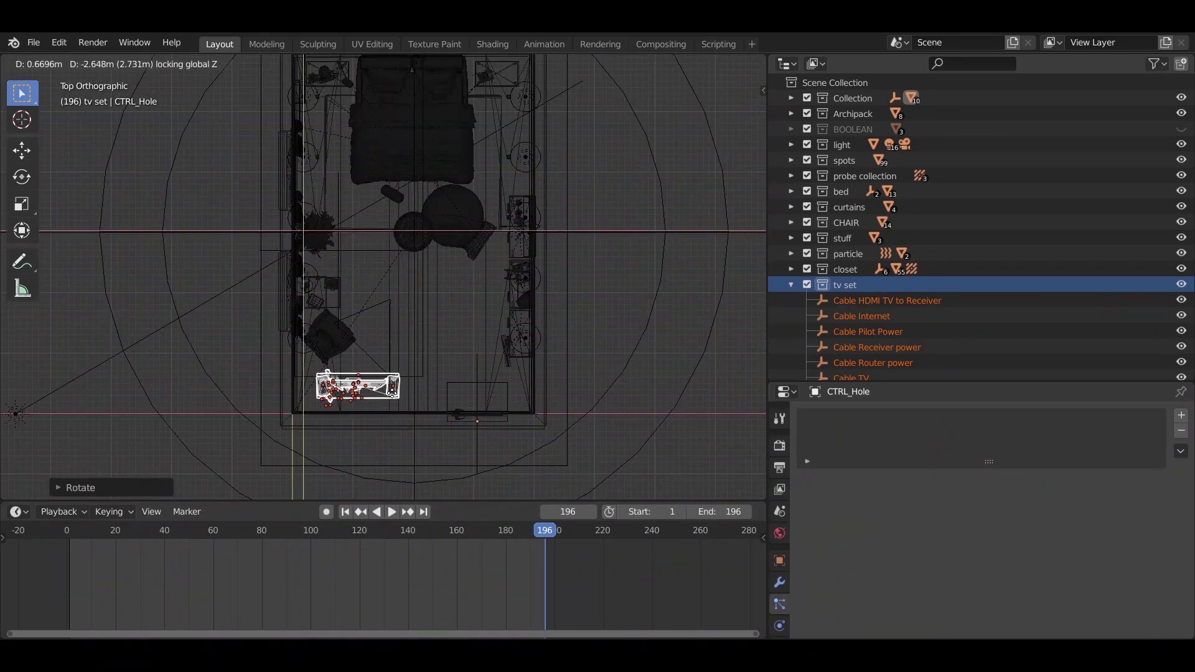
pyautogui.click(398, 403)
pyautogui.scroll(8, 450, 308)
pyautogui.press('g')
pyautogui.rightClick(450, 308)
pyautogui.moveTo(450, 307); pyautogui.dragTo(308, 214, button='middle')
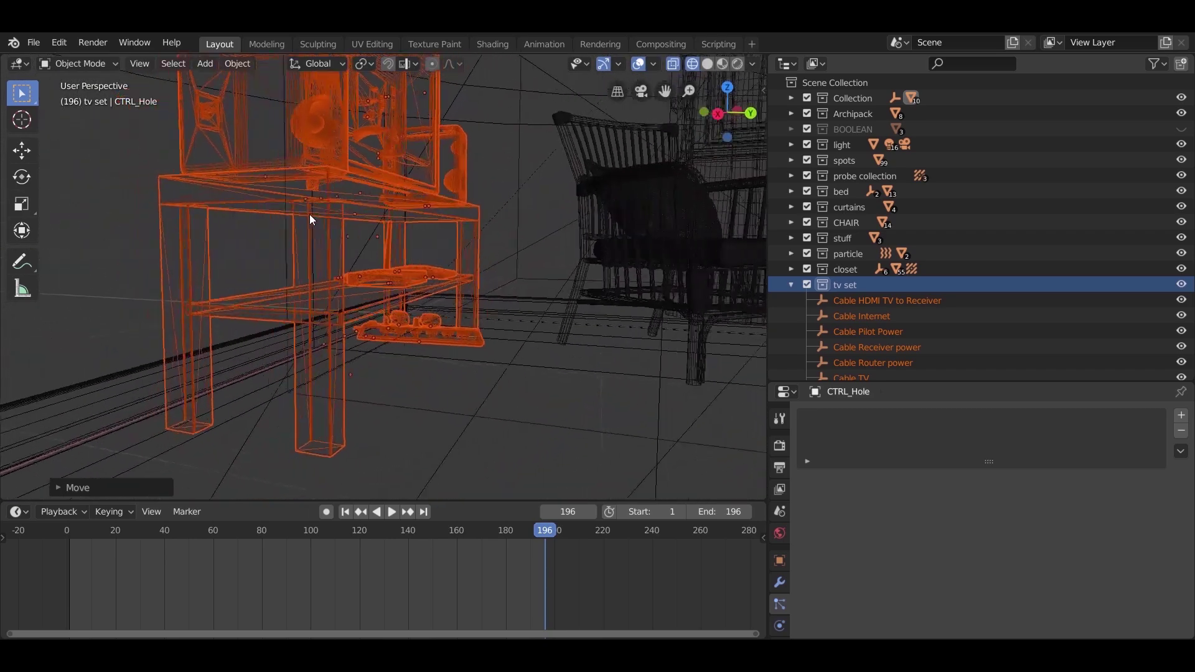
# - In Look Dev shading, fine-tune the TV furniture's height along Z so the stand's legs rest on the floor
pyautogui.press('KP_1')
pyautogui.scroll(-3, 392, 244)
pyautogui.moveTo(416, 242); pyautogui.dragTo(208, 264, button='middle')
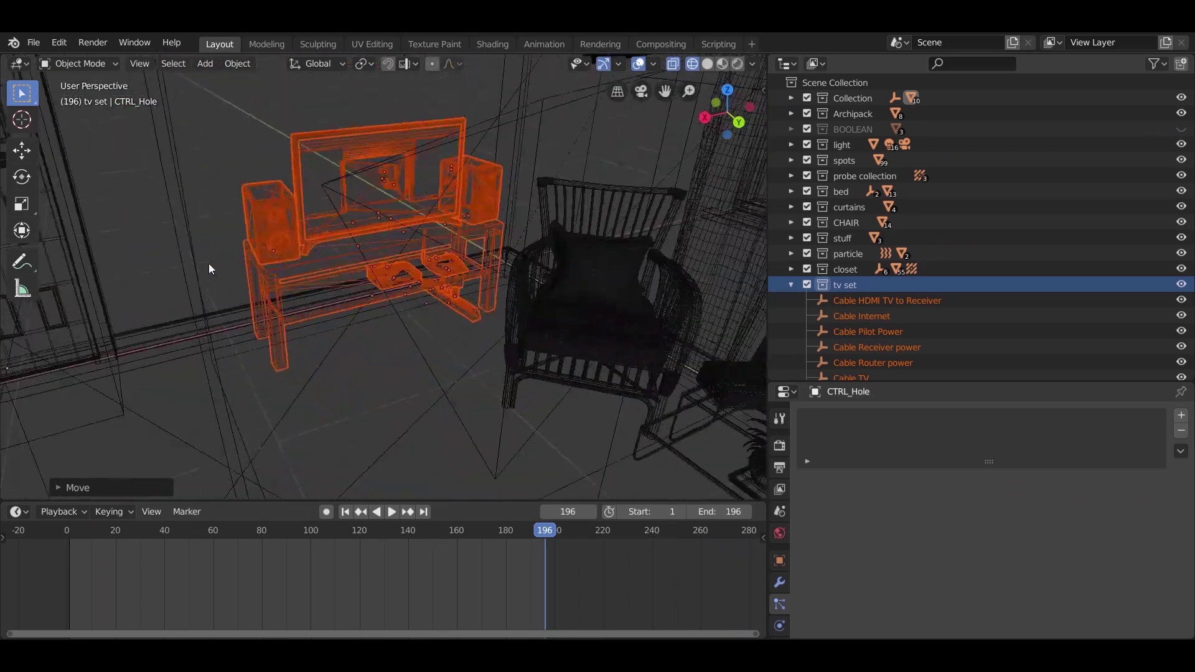
pyautogui.press('z')
pyautogui.click(261, 339)
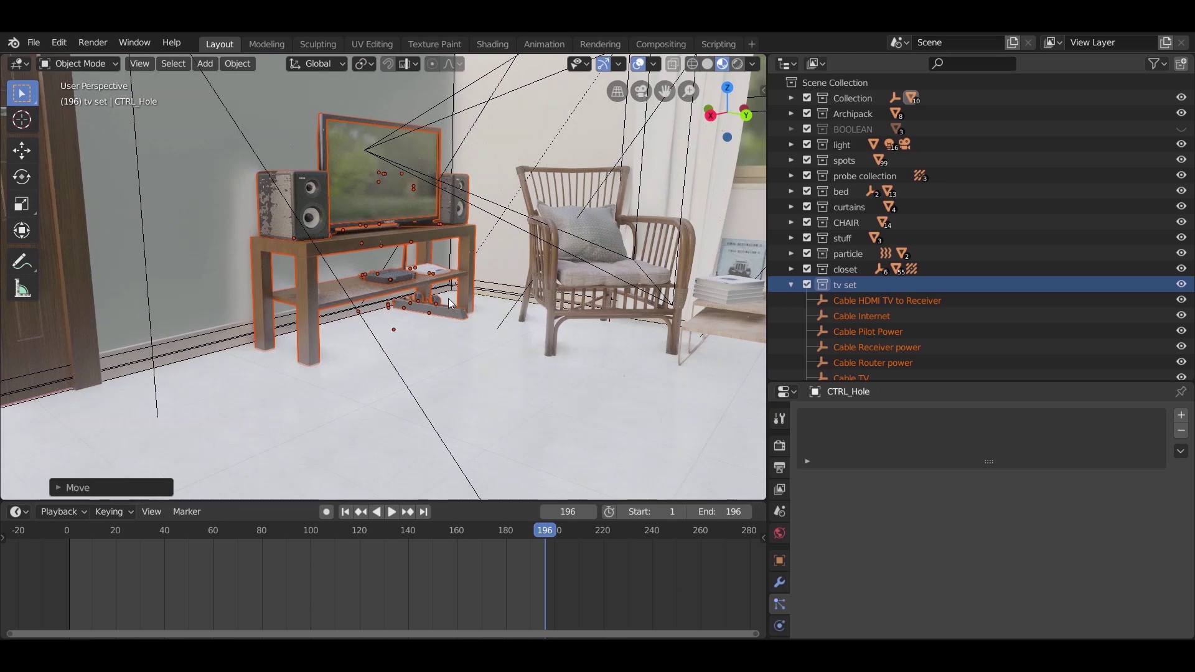
pyautogui.moveTo(454, 297); pyautogui.dragTo(468, 336, button='middle')
pyautogui.scroll(4, 502, 265)
pyautogui.press('g')
pyautogui.press('z')
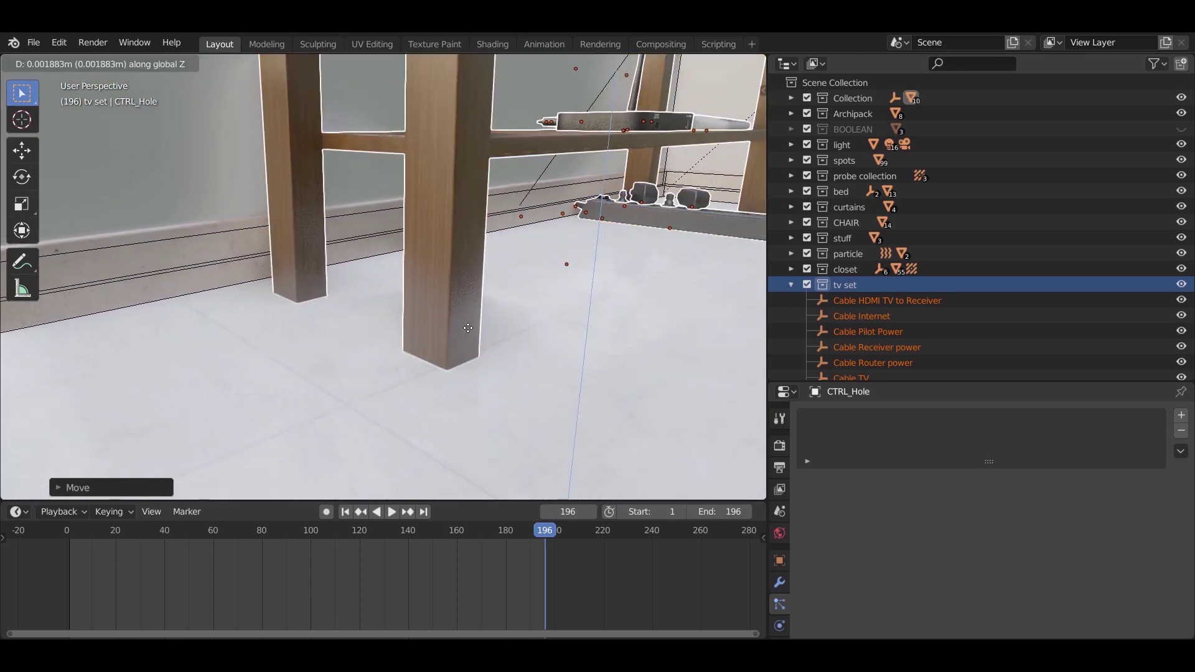
pyautogui.click(459, 323)
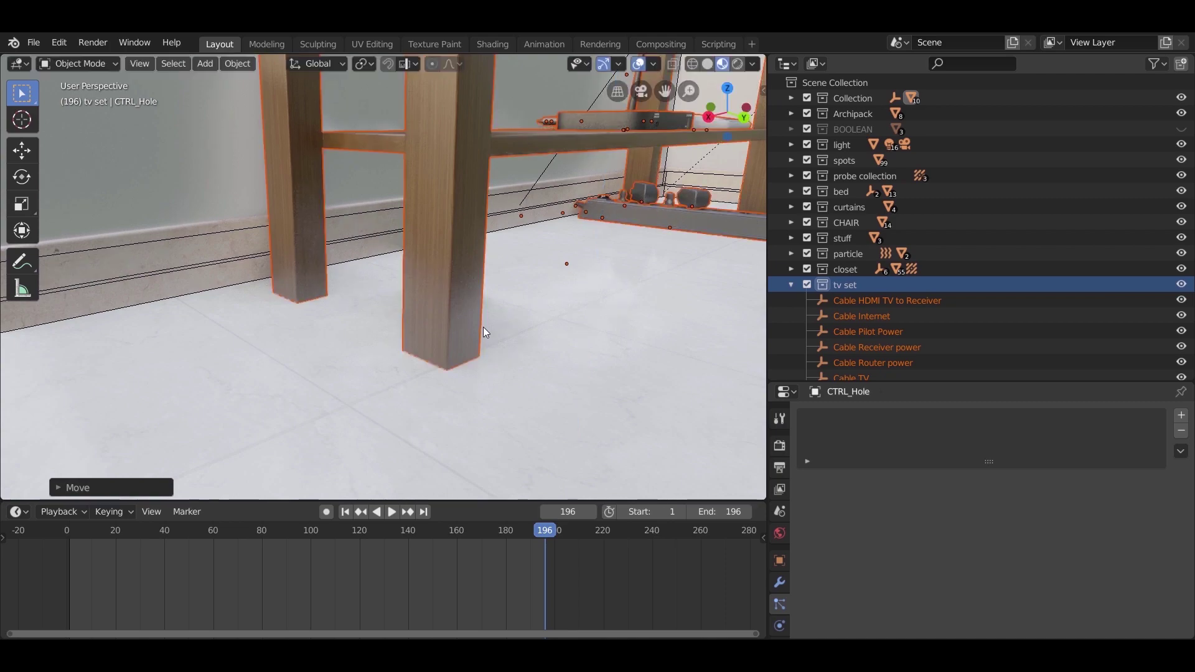
# - Select the power strip with its plugs and slide it across the floor, away from the stand's leg, keeping its height
pyautogui.scroll(-3, 484, 327)
pyautogui.moveTo(483, 326); pyautogui.dragTo(394, 208, button='middle')
pyautogui.click(394, 208)
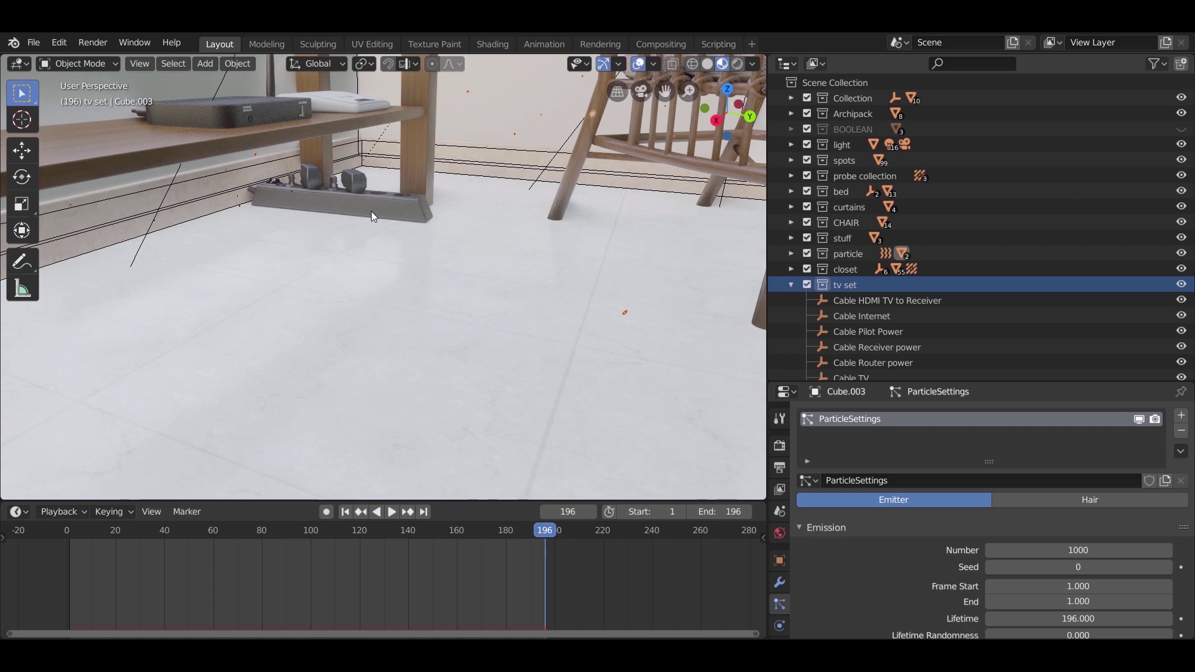
pyautogui.moveTo(382, 218); pyautogui.dragTo(323, 210, button='middle')
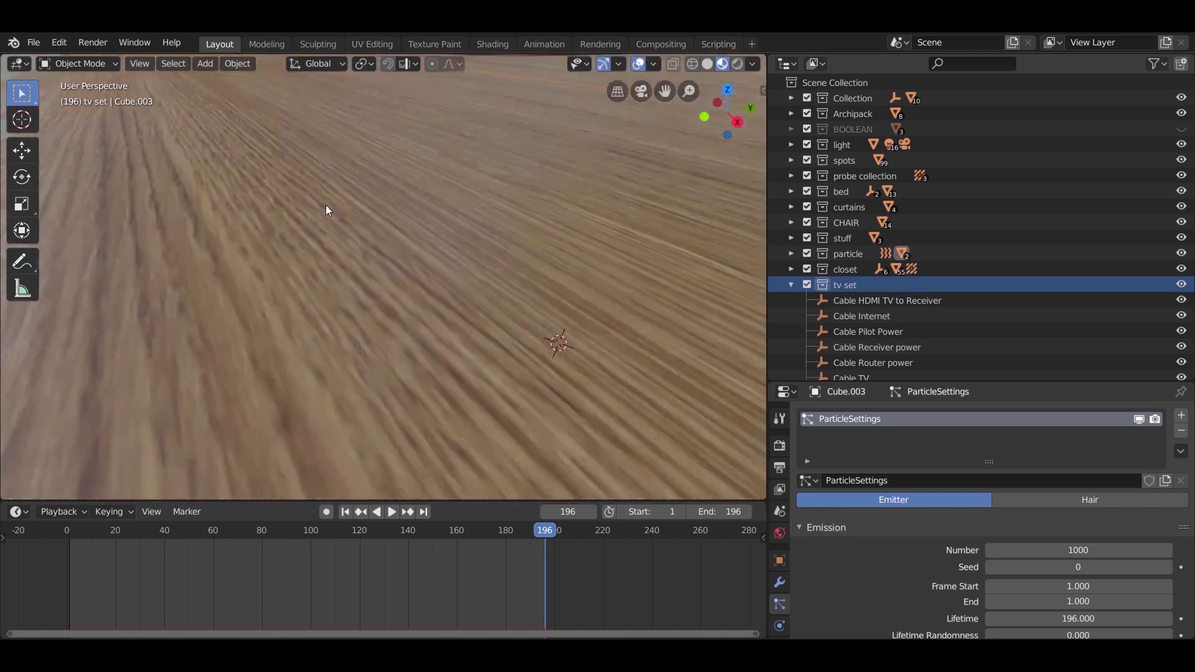
pyautogui.scroll(2, 323, 216)
pyautogui.click(152, 235)
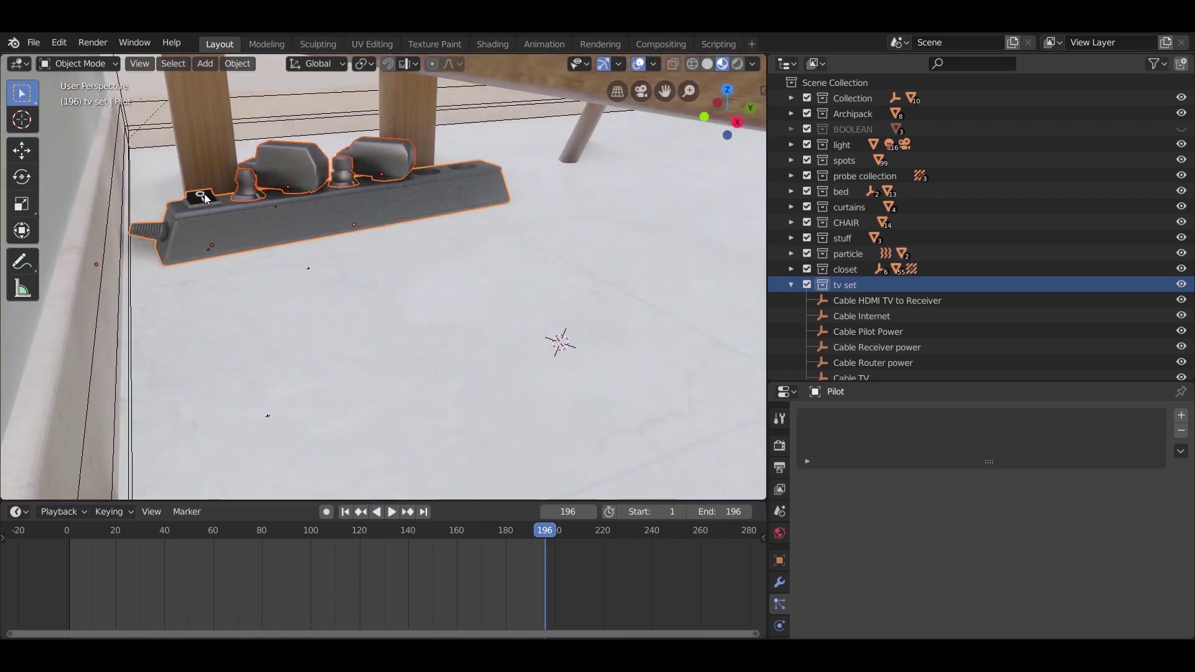
pyautogui.press('g')
pyautogui.hotkey('shift', 'z')
pyautogui.click(329, 228)
pyautogui.scroll(-8, 330, 228)
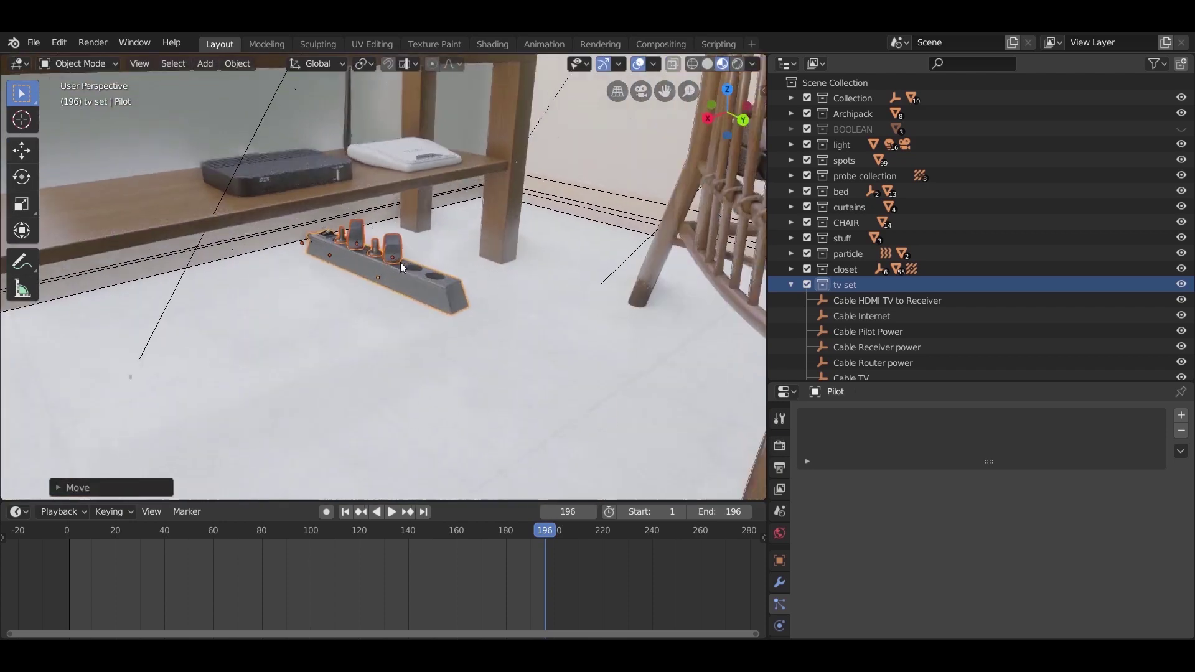
# - Place the 3D cursor on the TV stand's lower shelf, in the empty space beside the black receiver
pyautogui.scroll(5, 397, 281)
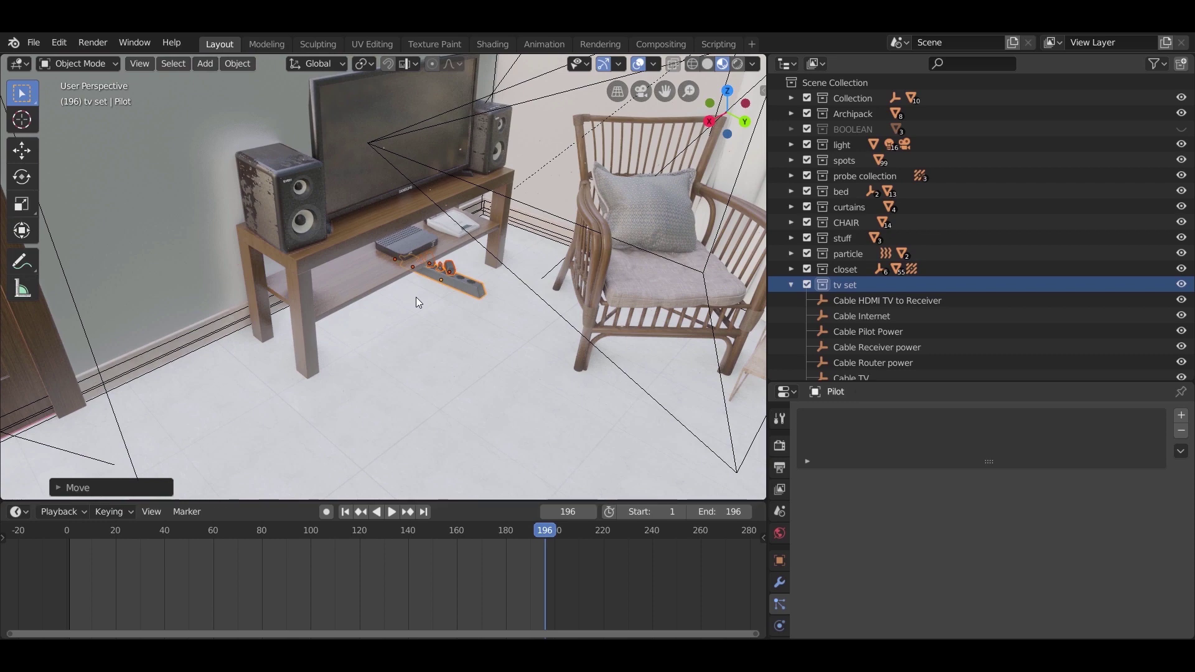
pyautogui.scroll(-2, 416, 297)
pyautogui.moveTo(395, 331); pyautogui.dragTo(390, 316, button='middle')
pyautogui.keyDown('shift'); pyautogui.moveTo(463, 311); pyautogui.dragTo(352, 320, button='middle'); pyautogui.keyUp('shift')
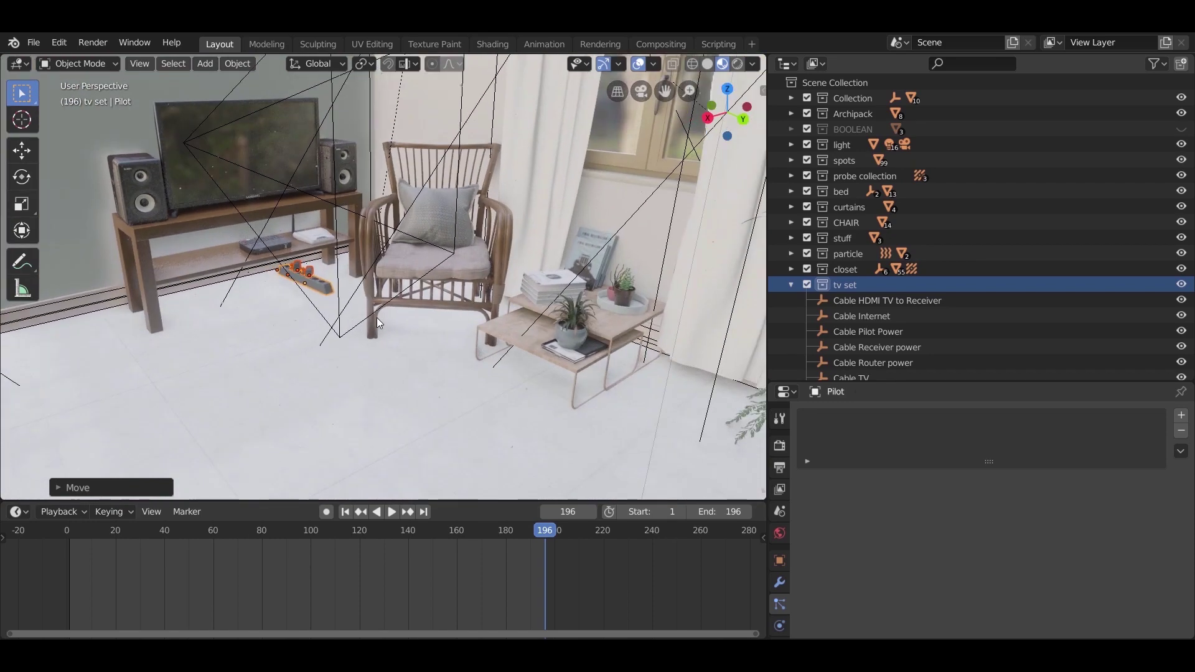
pyautogui.moveTo(262, 264)
pyautogui.mouseDown(button='middle')
pyautogui.moveTo(264, 305)
pyautogui.moveTo(256, 270)
pyautogui.mouseUp(button='middle')
pyautogui.keyDown('shift'); pyautogui.moveTo(249, 285); pyautogui.dragTo(365, 294, button='middle'); pyautogui.keyUp('shift')
pyautogui.scroll(8, 365, 293)
pyautogui.click(22, 120)
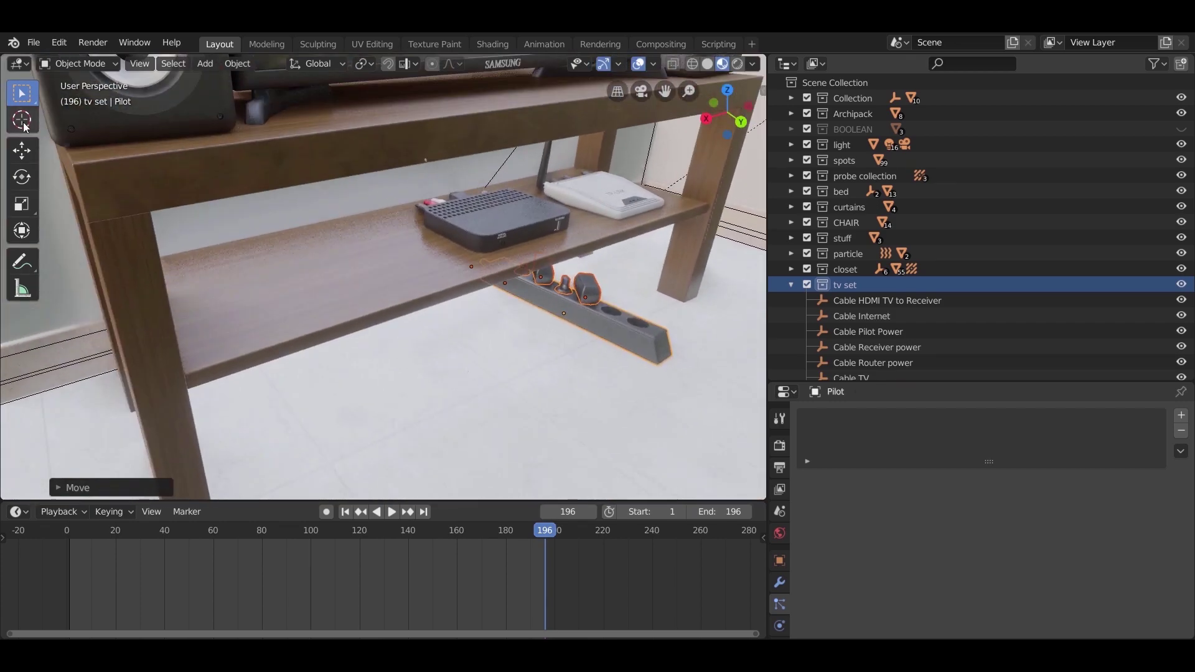
pyautogui.click(275, 287)
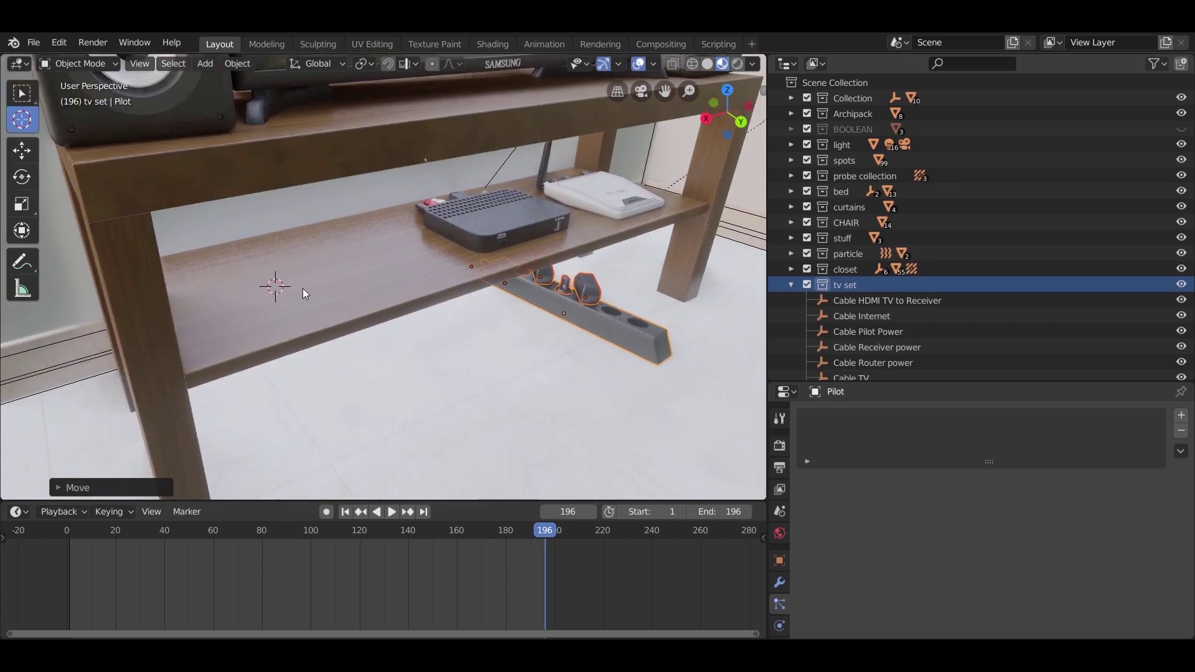
# - Paste the copied stack of books and move it horizontally in top wireframe view onto the TV stand's shelf area
pyautogui.hotkey('ctrl', 'v')
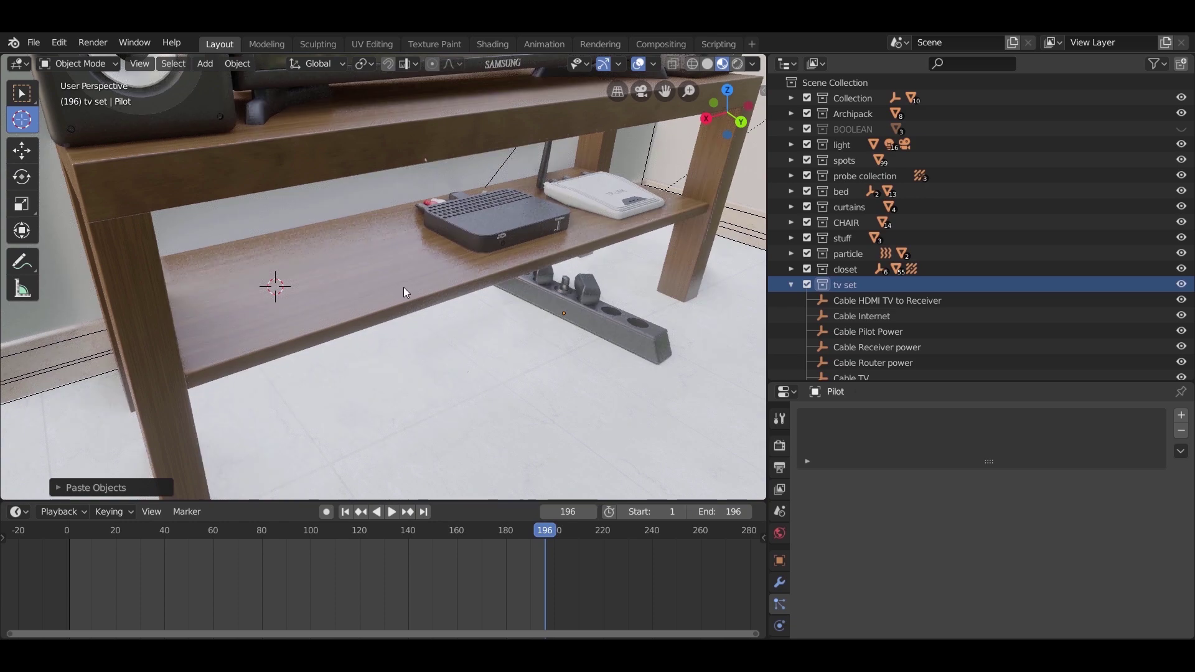
pyautogui.press('KP_Decimal')
pyautogui.press('KP_7')
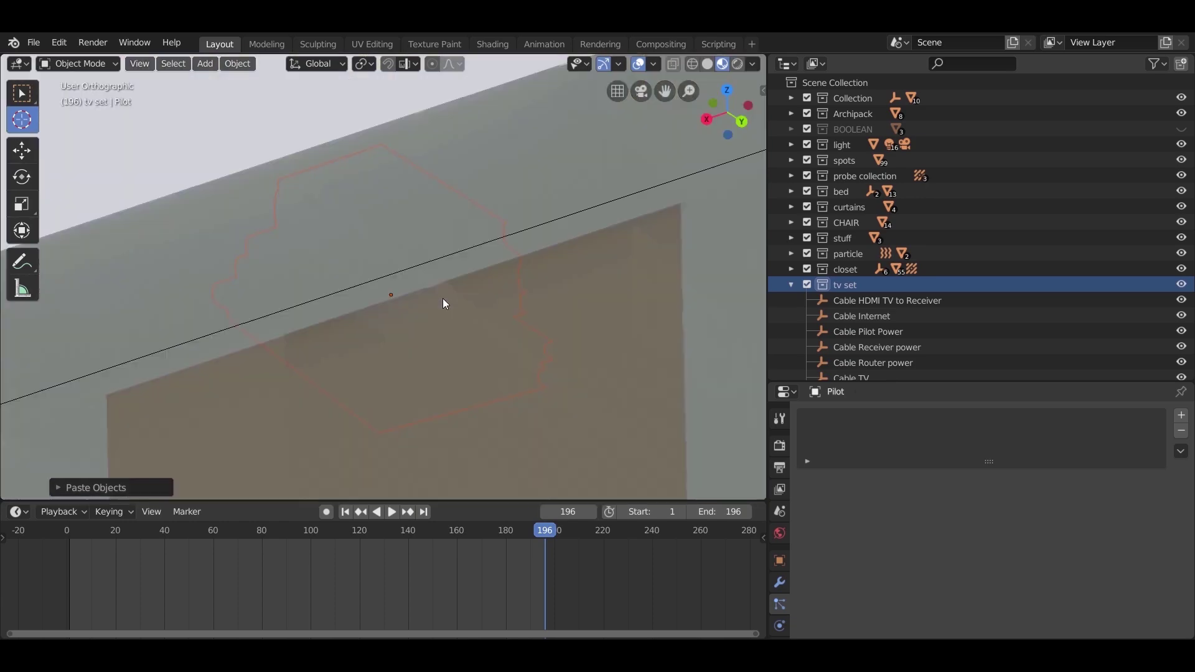
pyautogui.press('z')
pyautogui.scroll(-8, 446, 306)
pyautogui.keyDown('shift'); pyautogui.moveTo(554, 341); pyautogui.dragTo(388, 48, button='middle'); pyautogui.keyUp('shift')
pyautogui.press('g')
pyautogui.hotkey('shift', 'z')
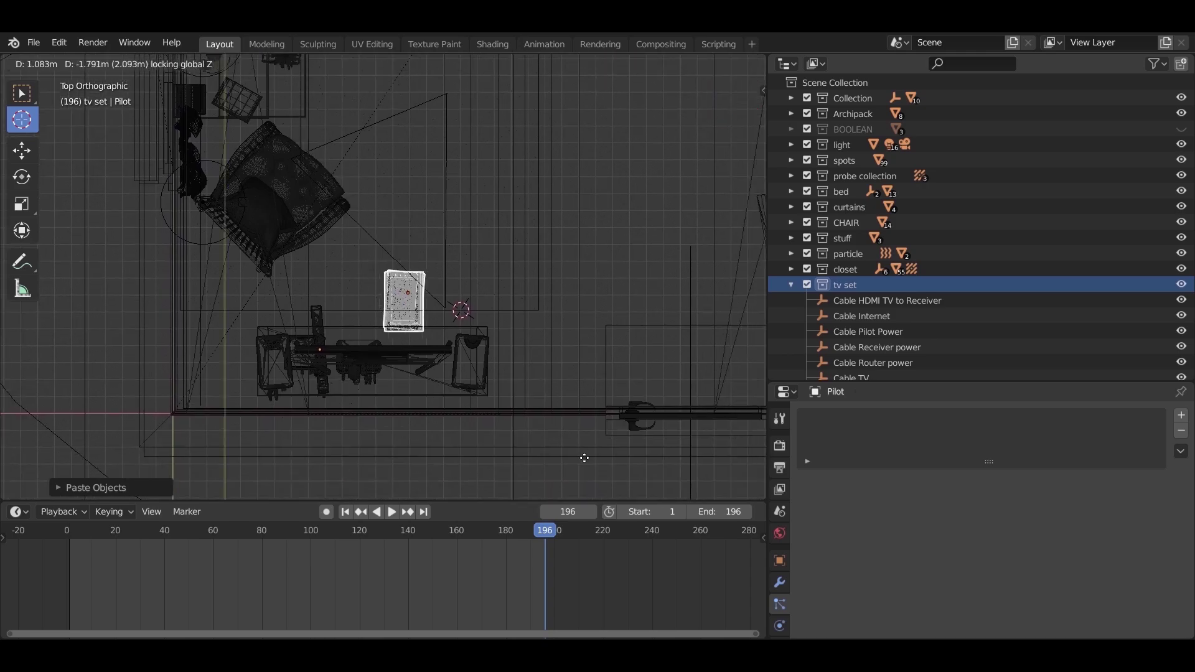
pyautogui.moveTo(498, 379)
pyautogui.mouseDown(button='middle')
pyautogui.moveTo(274, 259)
pyautogui.moveTo(270, 214)
pyautogui.mouseUp(button='middle')
# - In Look Dev shading, adjust the book stack's height along Z so it rests on the stand's lower shelf
pyautogui.scroll(5, 288, 292)
pyautogui.press('z')
pyautogui.scroll(3, 216, 301)
pyautogui.keyDown('shift'); pyautogui.moveTo(215, 302); pyautogui.dragTo(451, 278, button='middle'); pyautogui.keyUp('shift')
pyautogui.press('z')
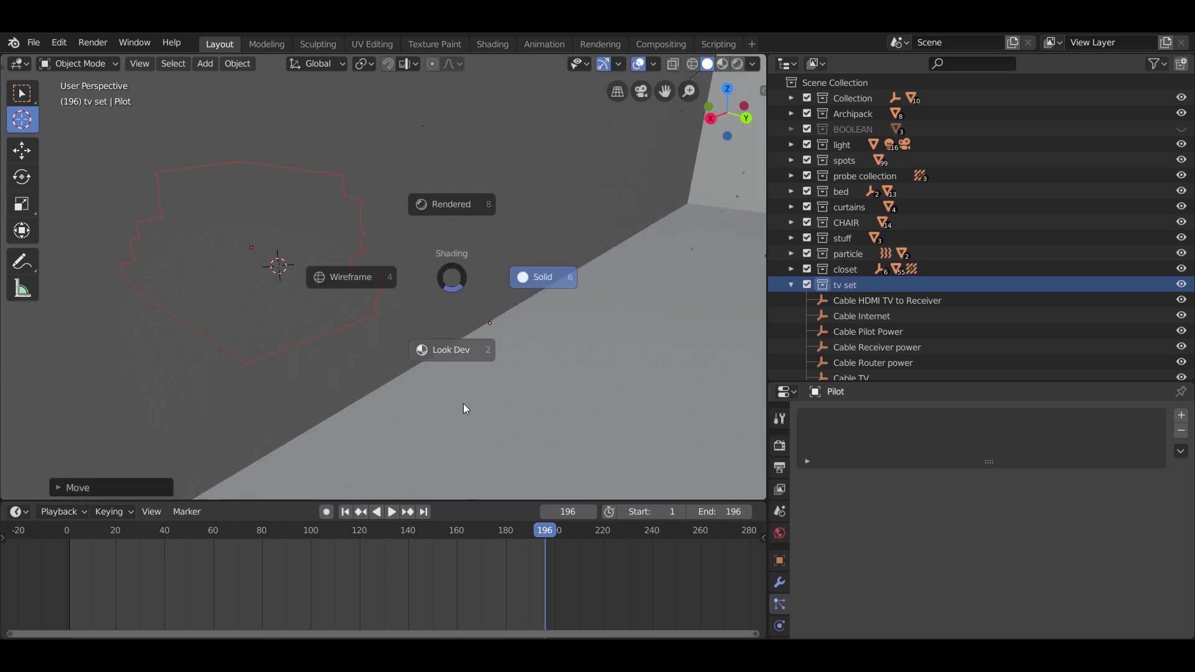
pyautogui.click(461, 393)
pyautogui.moveTo(393, 336); pyautogui.dragTo(374, 321, button='middle')
pyautogui.keyDown('shift'); pyautogui.moveTo(375, 321); pyautogui.dragTo(449, 285, button='middle'); pyautogui.keyUp('shift')
pyautogui.scroll(3, 449, 285)
pyautogui.moveTo(387, 327); pyautogui.dragTo(417, 324, button='middle')
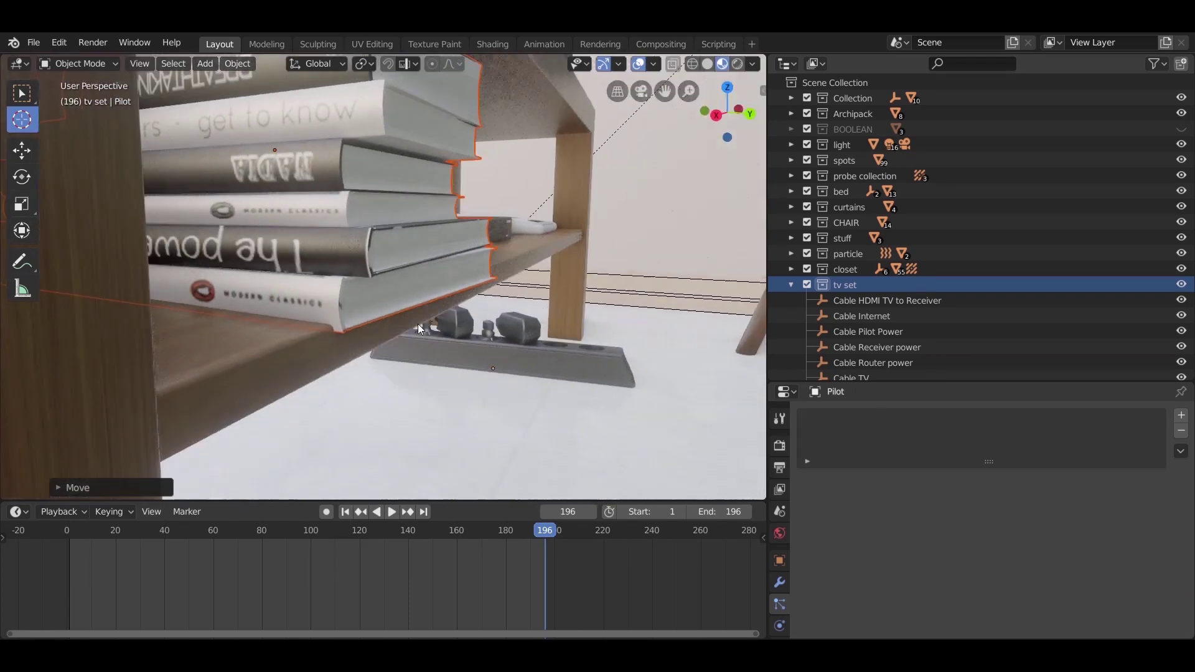
pyautogui.press('g')
pyautogui.press('z')
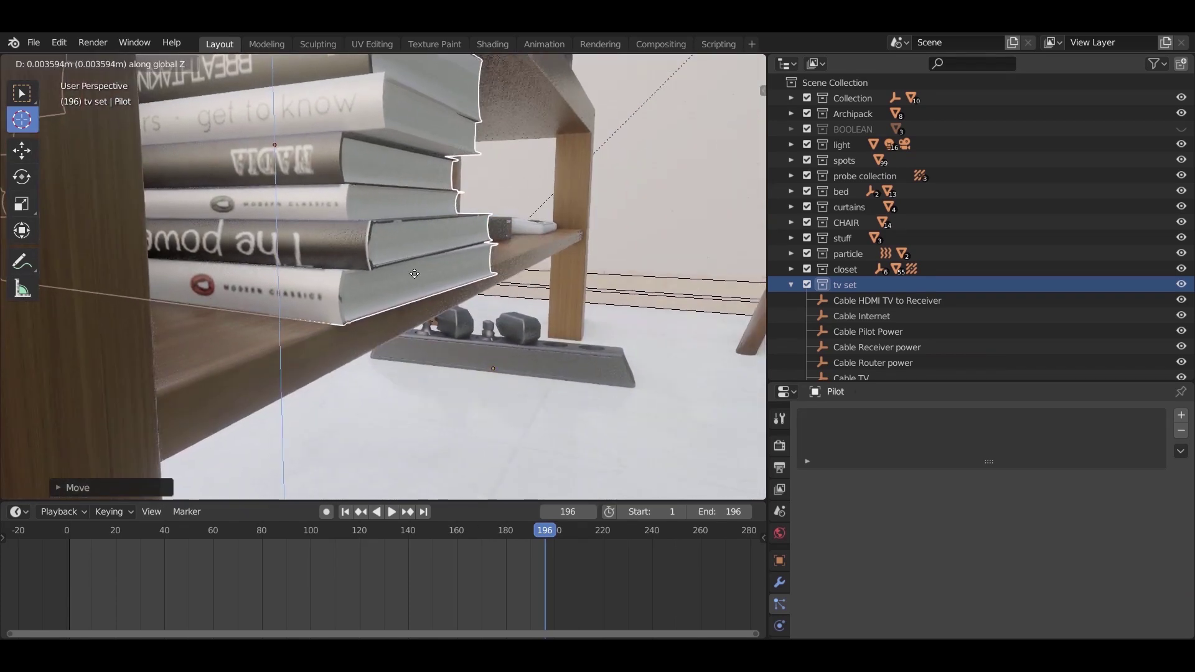
pyautogui.moveTo(494, 290); pyautogui.dragTo(444, 254, button='middle')
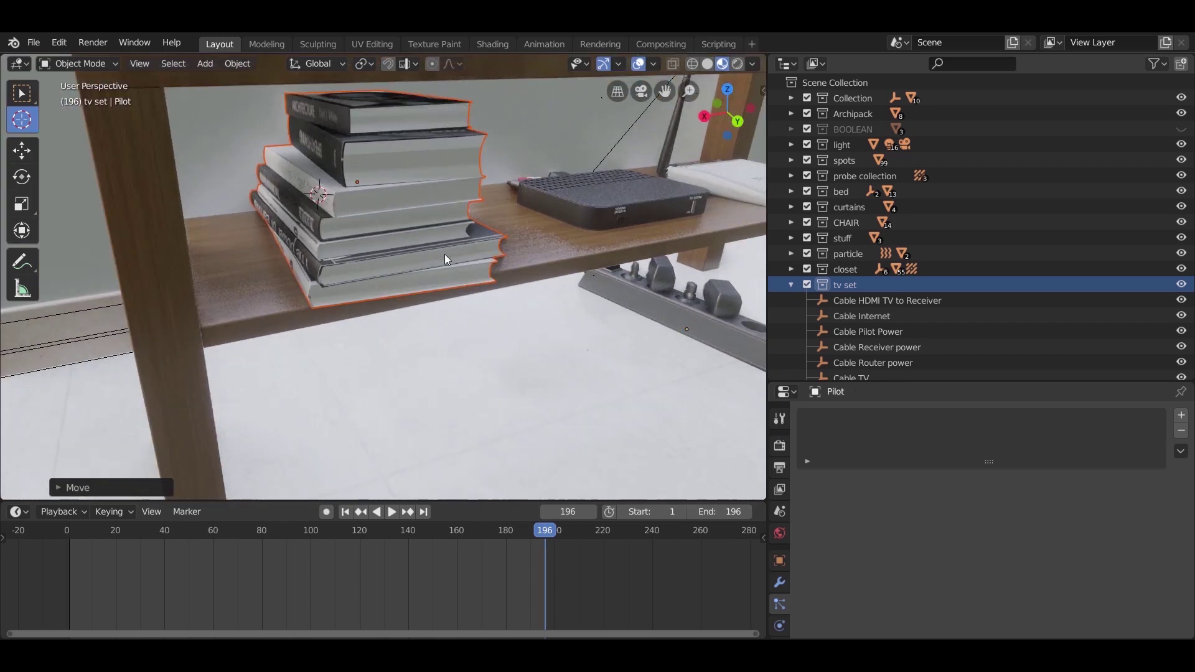
# - Rotate the book stack about Z so the spines face the room, and reposition it horizontally on the lower shelf
pyautogui.press('g')
pyautogui.press('z')
pyautogui.rightClick(596, 238)
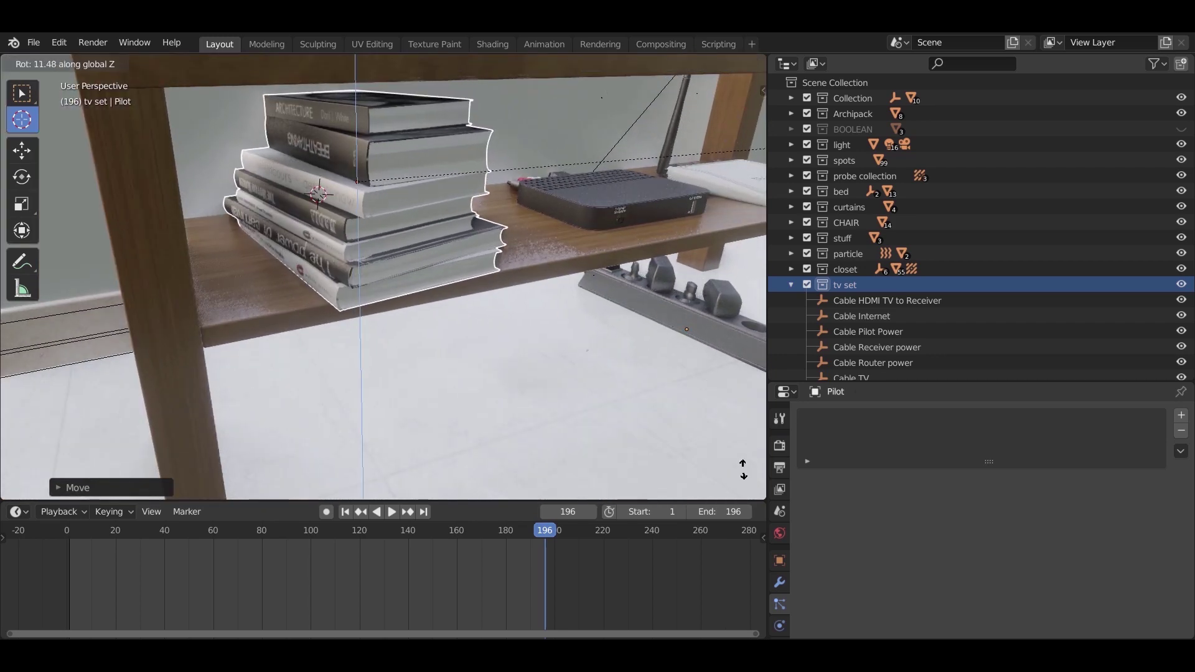
pyautogui.press('r')
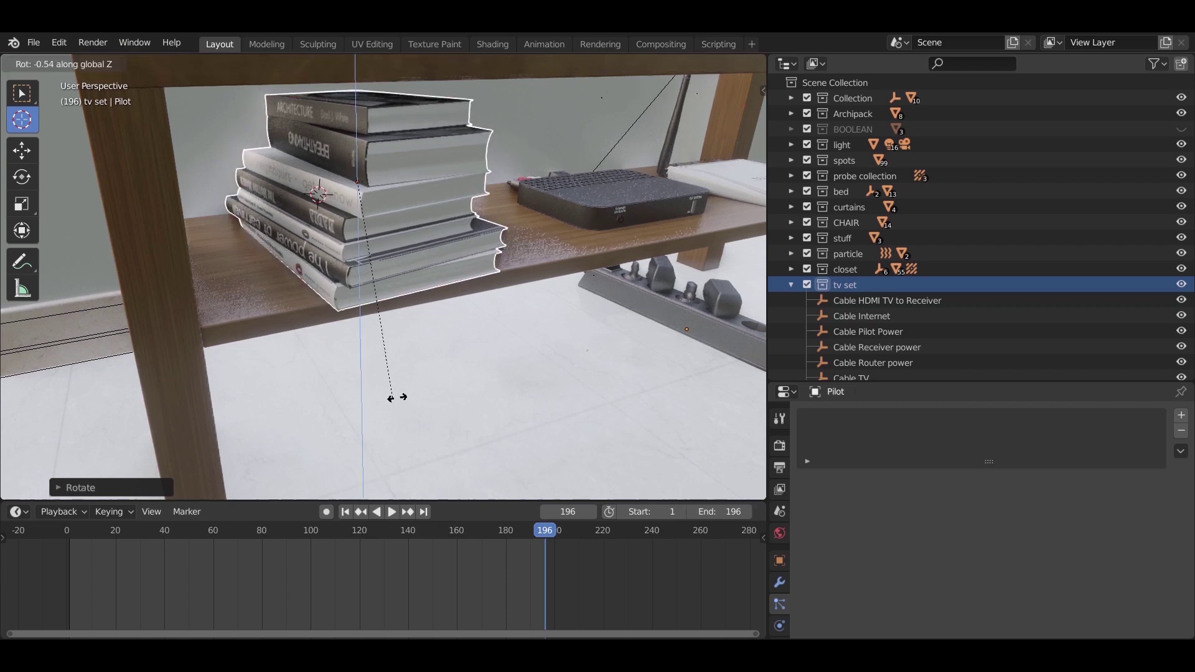
pyautogui.click(506, 388)
pyautogui.press('g')
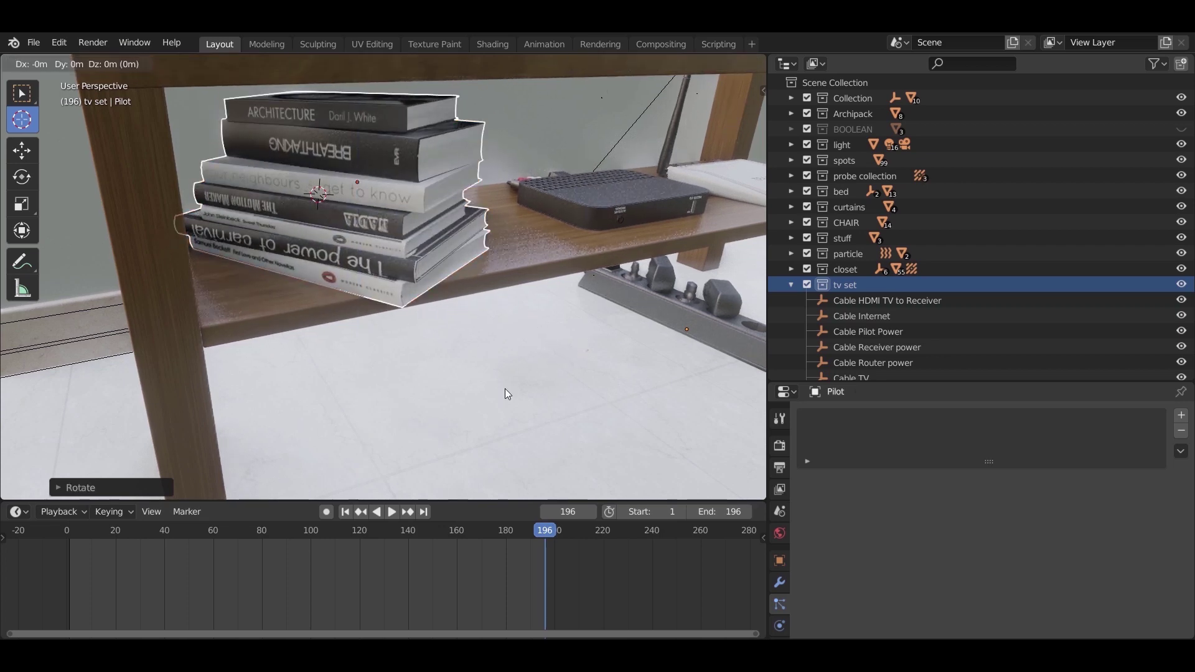
pyautogui.hotkey('shift', 'z')
pyautogui.moveTo(267, 391)
pyautogui.mouseDown(button='middle')
pyautogui.moveTo(370, 365)
pyautogui.moveTo(239, 407)
pyautogui.moveTo(258, 390)
pyautogui.mouseUp(button='middle')
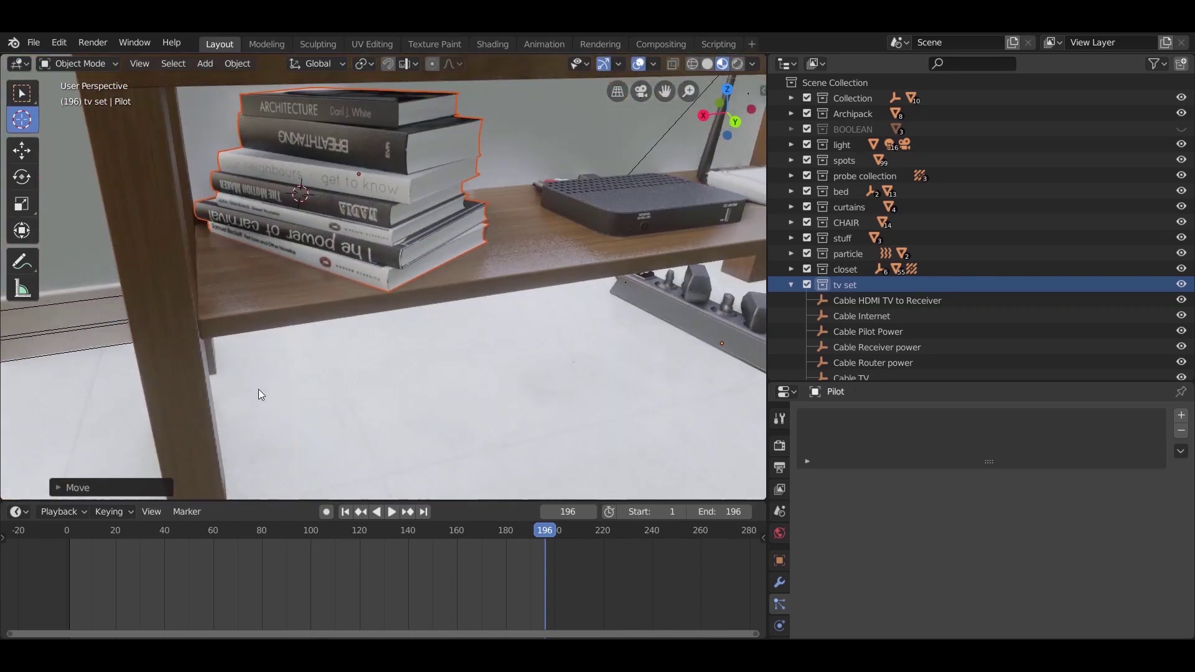
# - Inspect the TV stand and its book stack from near and far, switching the viewport to rendered shading
pyautogui.scroll(-2, 357, 353)
pyautogui.moveTo(357, 353); pyautogui.dragTo(452, 354, button='middle')
pyautogui.scroll(-3, 440, 353)
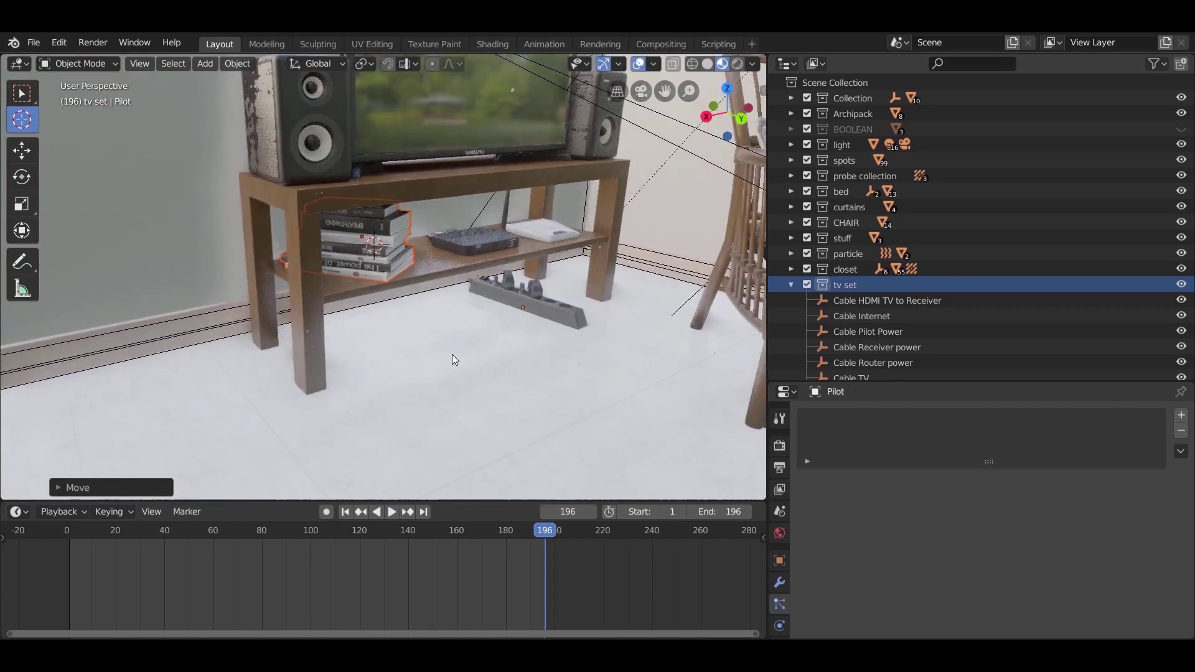
pyautogui.scroll(8, 345, 176)
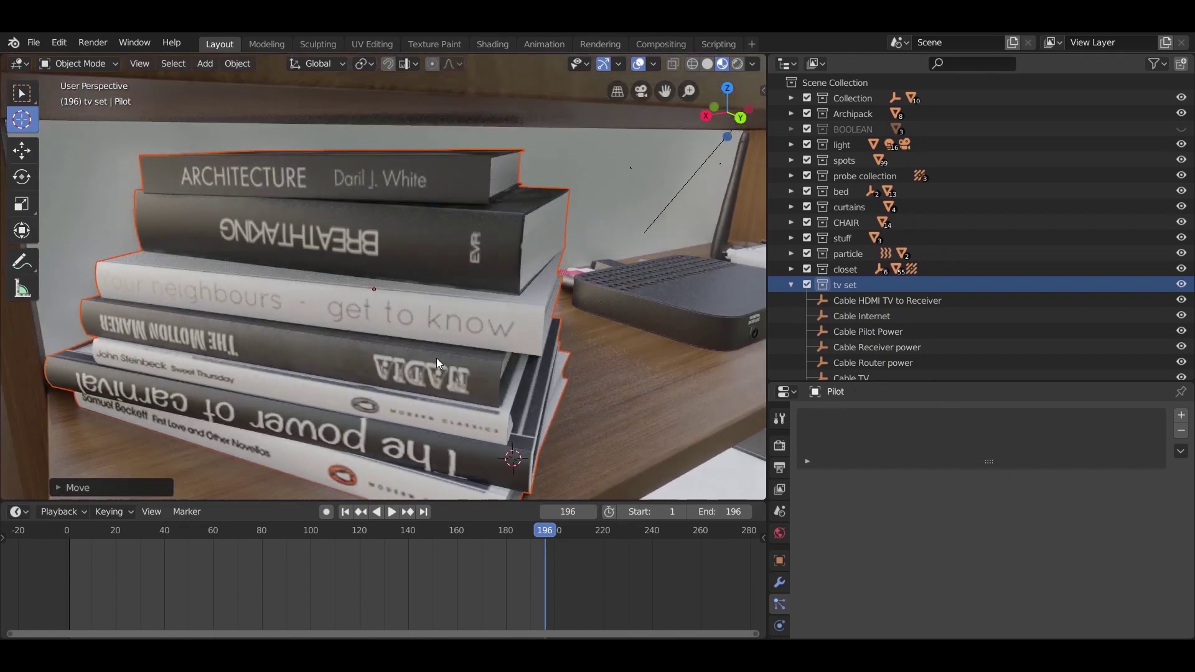
pyautogui.scroll(-8, 436, 357)
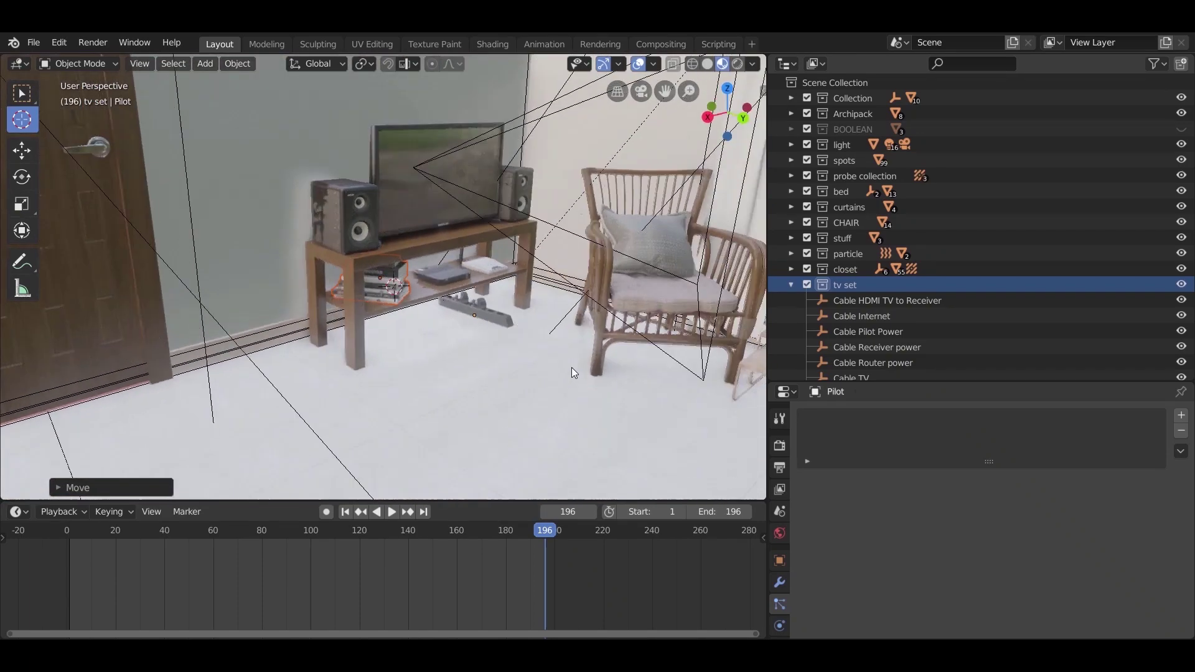
pyautogui.scroll(6, 487, 159)
pyautogui.moveTo(487, 159); pyautogui.dragTo(420, 267, button='middle')
pyautogui.scroll(3, 420, 267)
pyautogui.press('z')
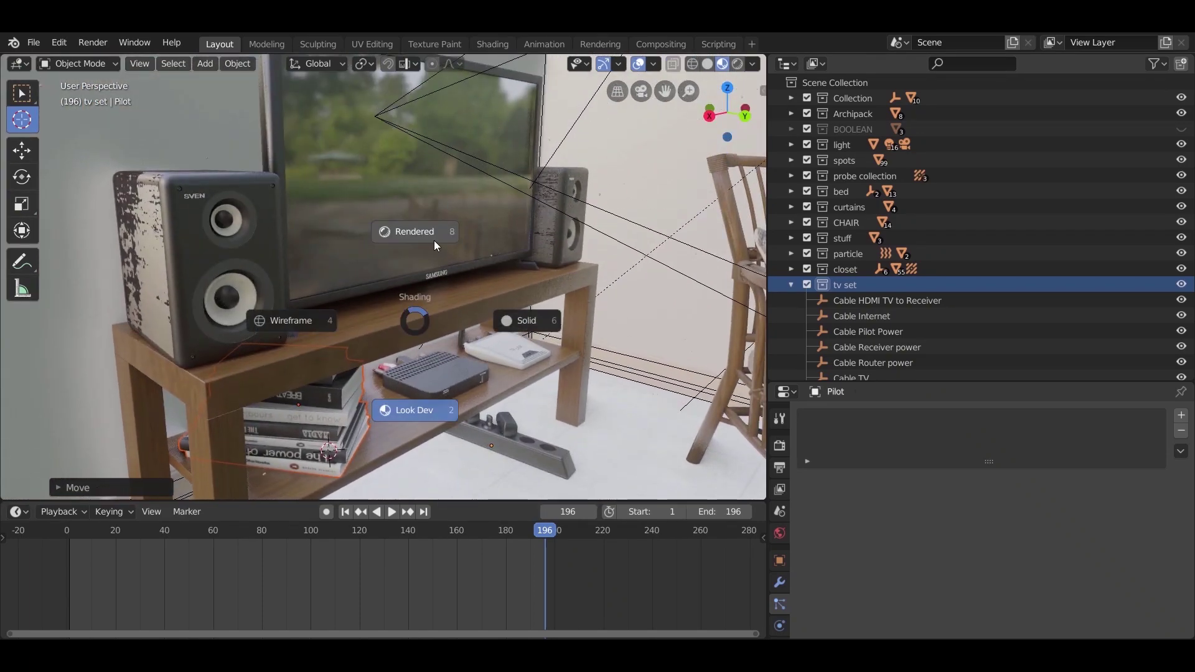
pyautogui.click(435, 242)
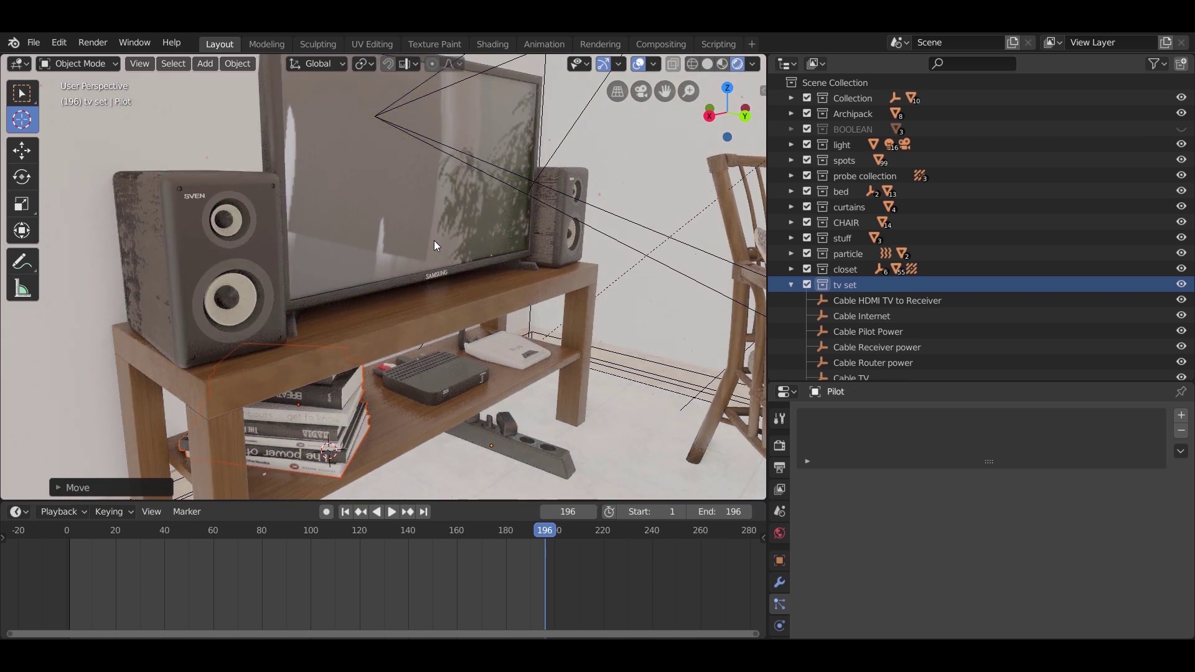
pyautogui.scroll(-1, 434, 240)
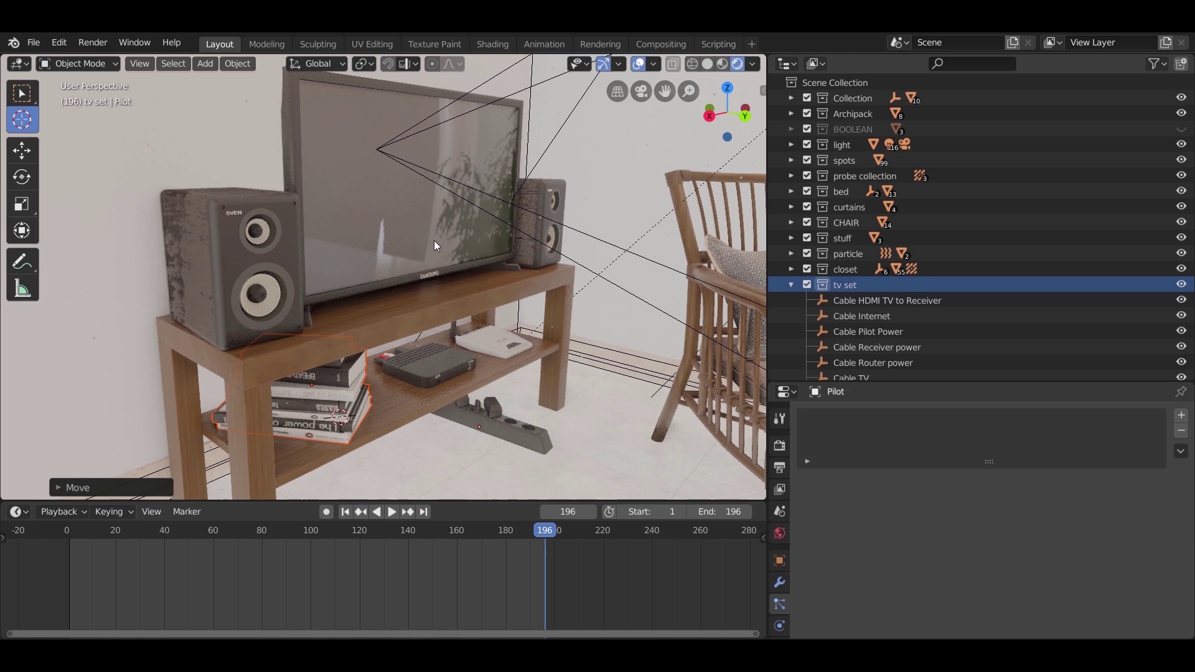
# - Paste the copied books and bottle and move them in top view to the nightstand beside the bed
pyautogui.scroll(-5, 436, 241)
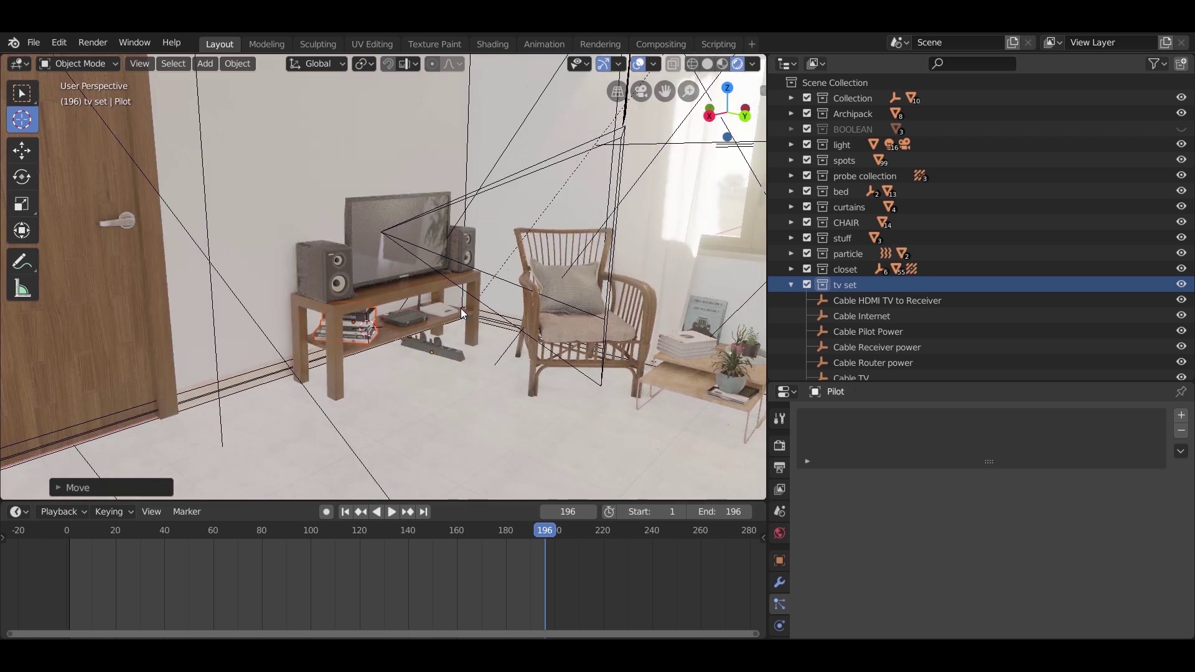
pyautogui.hotkey('ctrl', 'v')
pyautogui.press('KP_7')
pyautogui.scroll(-2, 517, 327)
pyautogui.press('g')
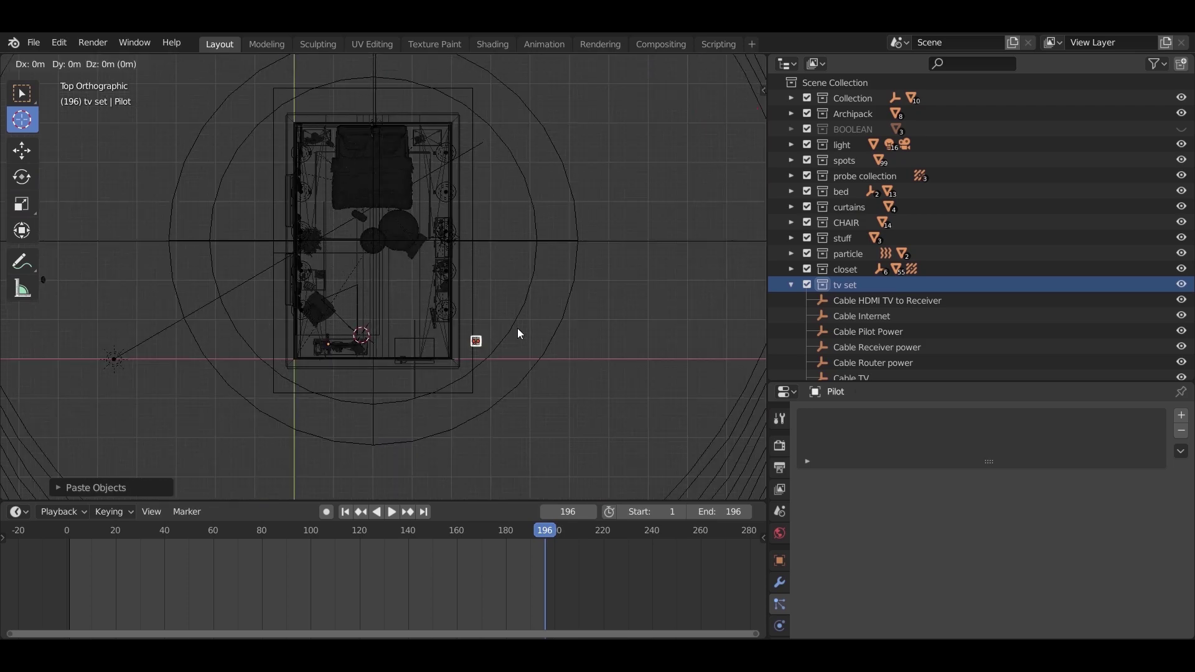
pyautogui.click(475, 128)
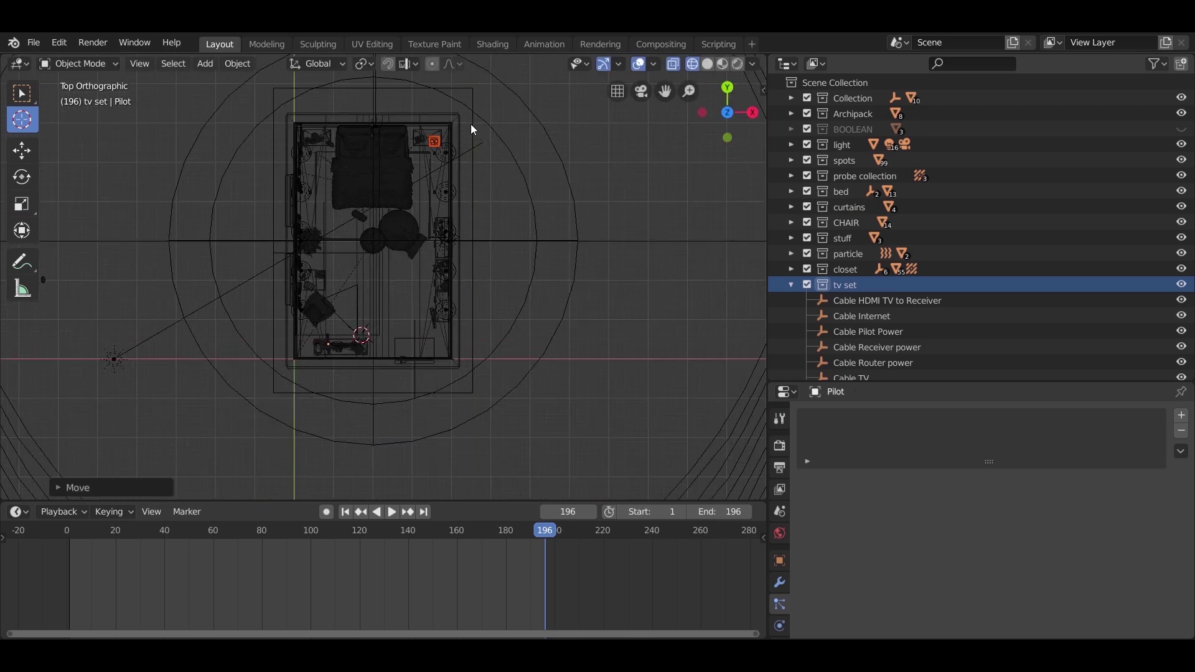
# - Rotate the pasted books and bottle about the vertical and position them horizontally on the nightstand beside the vase
pyautogui.scroll(4, 460, 118)
pyautogui.keyDown('shift'); pyautogui.moveTo(458, 115); pyautogui.dragTo(433, 368, button='middle'); pyautogui.keyUp('shift')
pyautogui.scroll(8, 468, 256)
pyautogui.keyDown('shift'); pyautogui.moveTo(695, 170); pyautogui.dragTo(435, 233, button='middle'); pyautogui.keyUp('shift')
pyautogui.scroll(5, 435, 233)
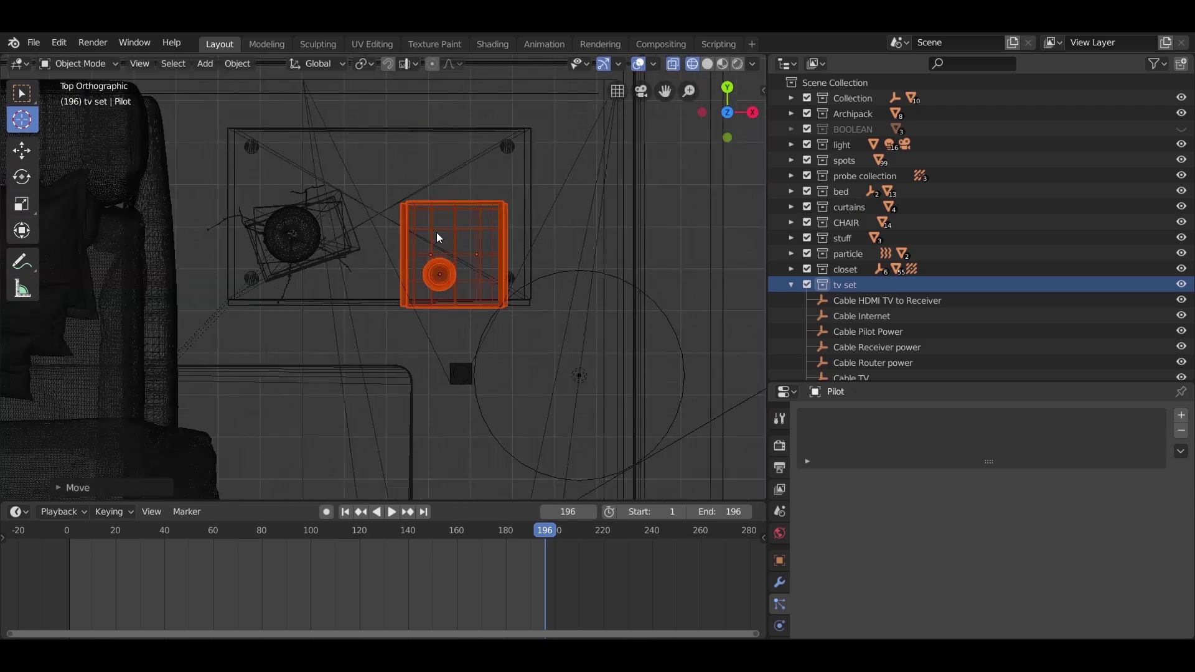
pyautogui.press('r')
pyautogui.click(591, 216)
pyautogui.press('g')
pyautogui.hotkey('shift', 'z')
pyautogui.click(609, 127)
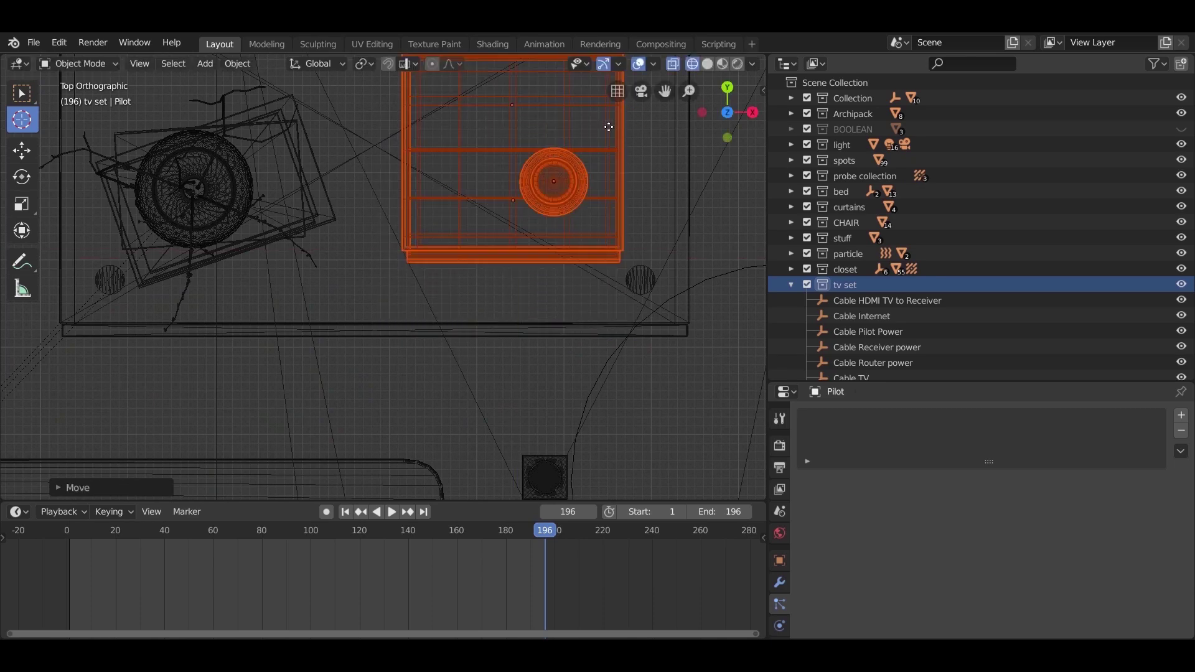
# - In Look Dev shading, adjust the height of the books and bottle along Z so they rest on the nightstand top
pyautogui.scroll(-3, 549, 247)
pyautogui.moveTo(549, 246); pyautogui.dragTo(514, 242, button='middle')
pyautogui.press('z')
pyautogui.click(509, 429)
pyautogui.keyDown('shift'); pyautogui.moveTo(509, 430); pyautogui.dragTo(518, 181, button='middle'); pyautogui.keyUp('shift')
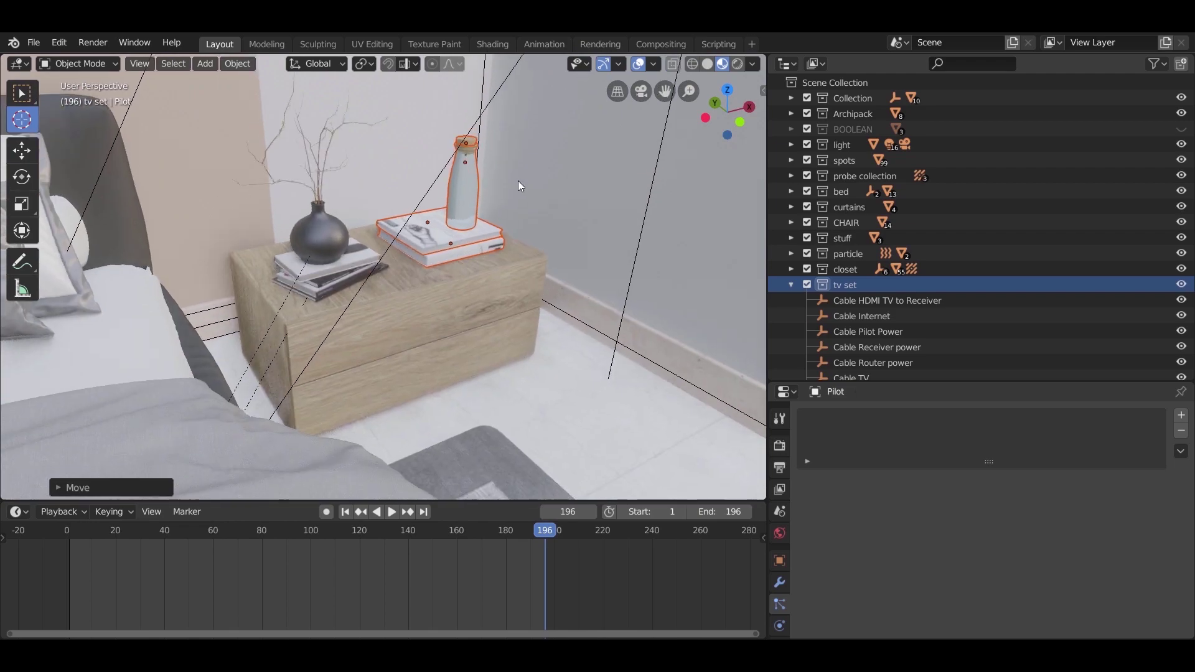
pyautogui.scroll(3, 524, 263)
pyautogui.scroll(-4, 525, 263)
pyautogui.moveTo(558, 282); pyautogui.dragTo(557, 320, button='middle')
pyautogui.scroll(6, 558, 320)
pyautogui.moveTo(619, 385)
pyautogui.mouseDown(button='middle')
pyautogui.moveTo(616, 372)
pyautogui.moveTo(624, 389)
pyautogui.mouseUp(button='middle')
pyautogui.press('g')
pyautogui.press('z')
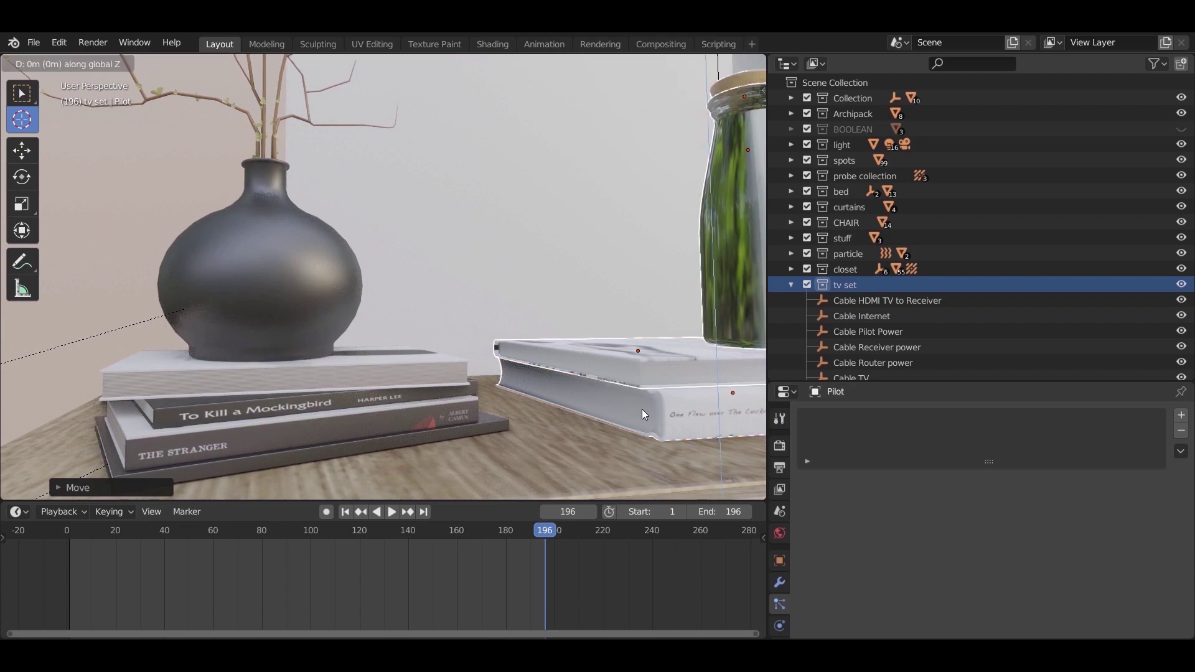
pyautogui.click(656, 359)
pyautogui.scroll(-6, 416, 310)
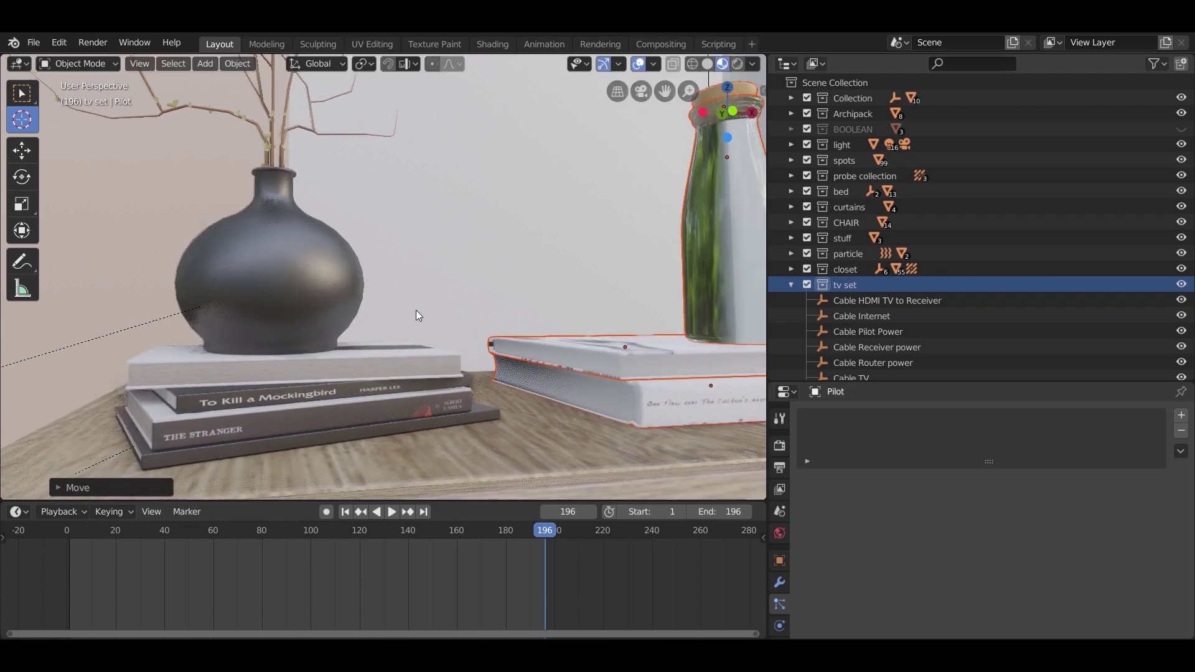
pyautogui.moveTo(476, 391); pyautogui.dragTo(468, 458, button='middle')
pyautogui.scroll(-3, 497, 341)
# - Select all objects in the tv set collection and move them about 0.08 m along X
pyautogui.moveTo(496, 341); pyautogui.dragTo(527, 299, button='middle')
pyautogui.scroll(4, 527, 298)
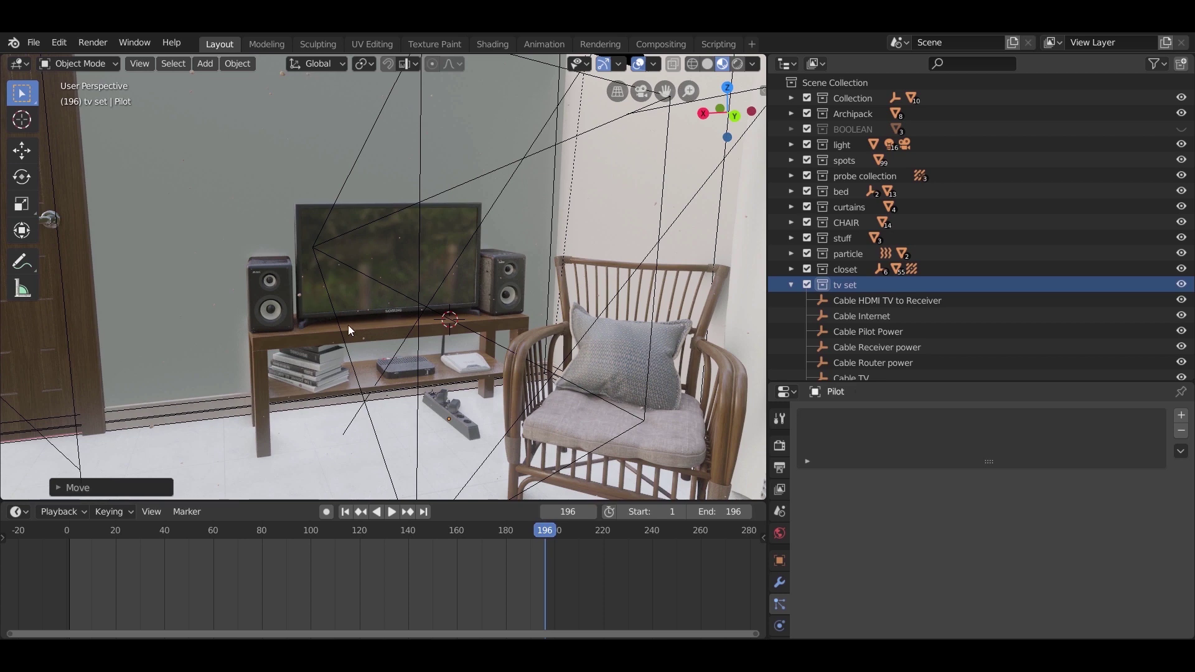
pyautogui.click(322, 334)
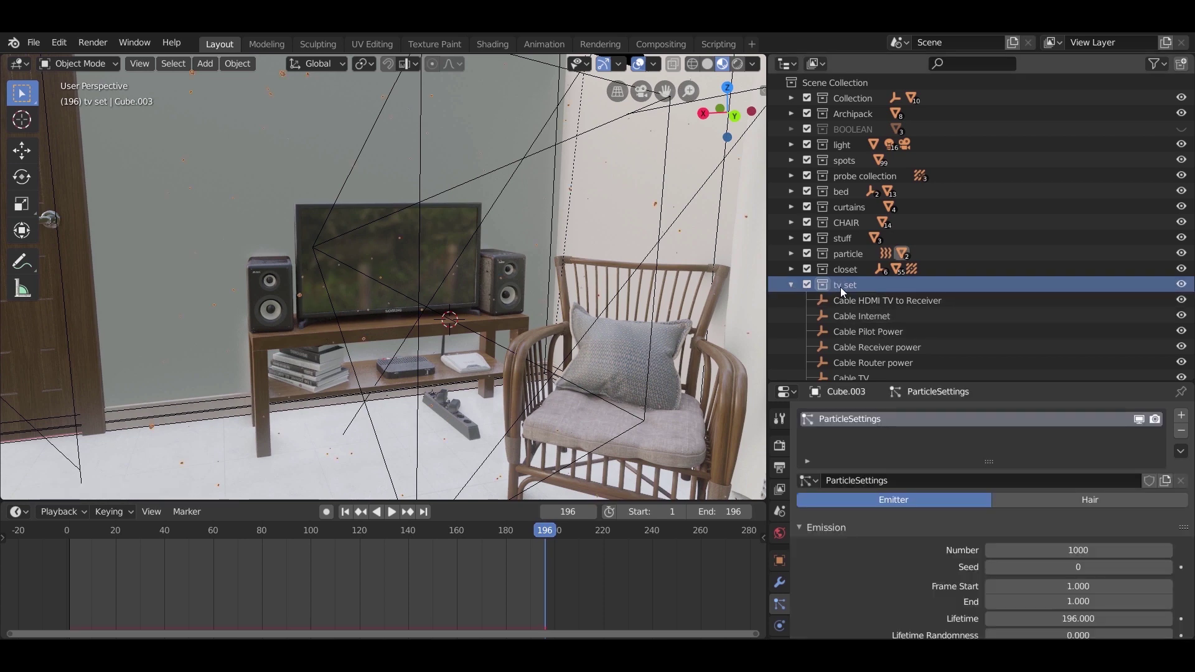
pyautogui.moveTo(609, 358); pyautogui.dragTo(156, 361, button='middle')
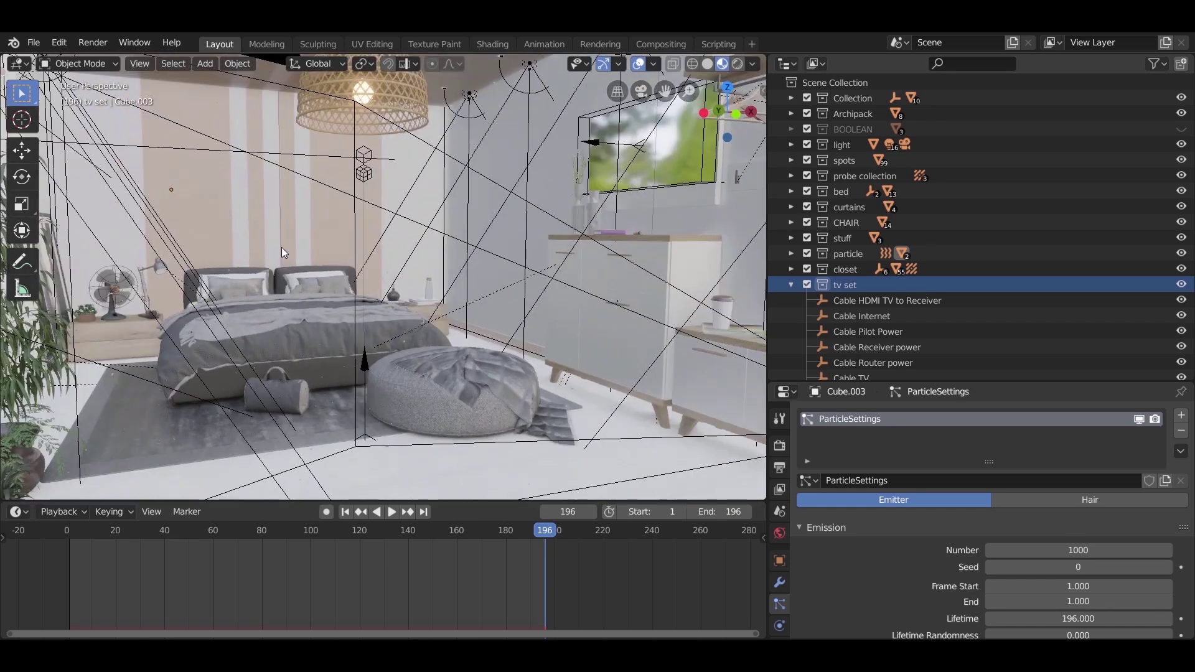
pyautogui.click(868, 301)
pyautogui.rightClick(860, 285)
pyautogui.click(816, 408)
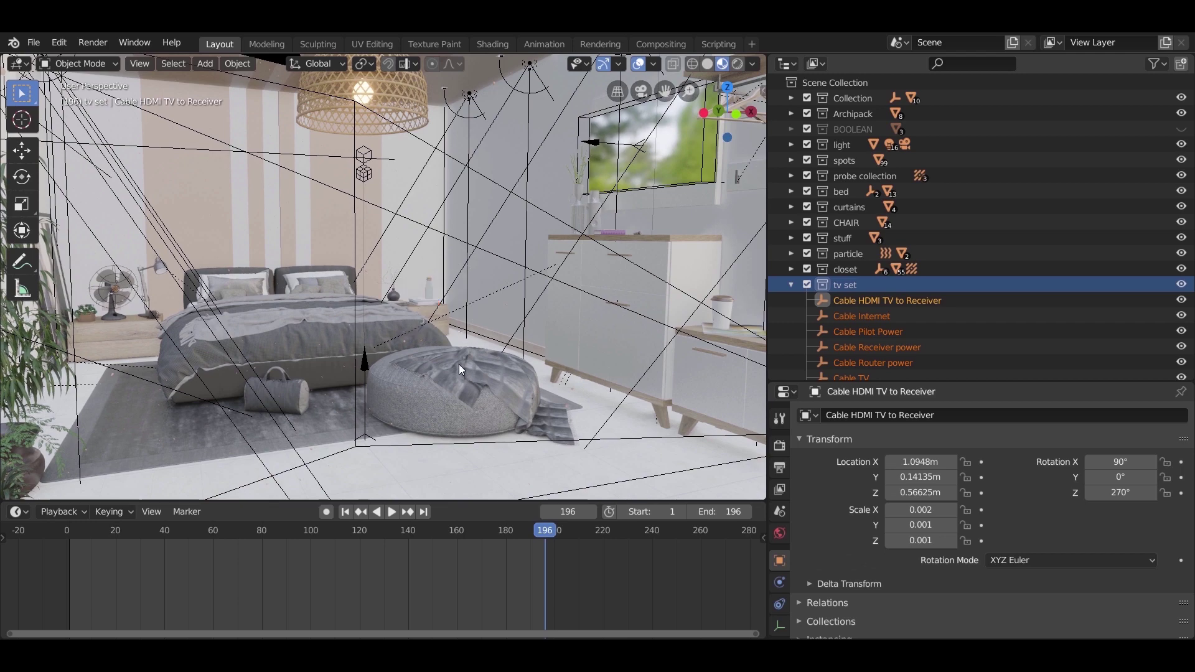
pyautogui.press('KP_Decimal')
pyautogui.press('g')
pyautogui.press('x')
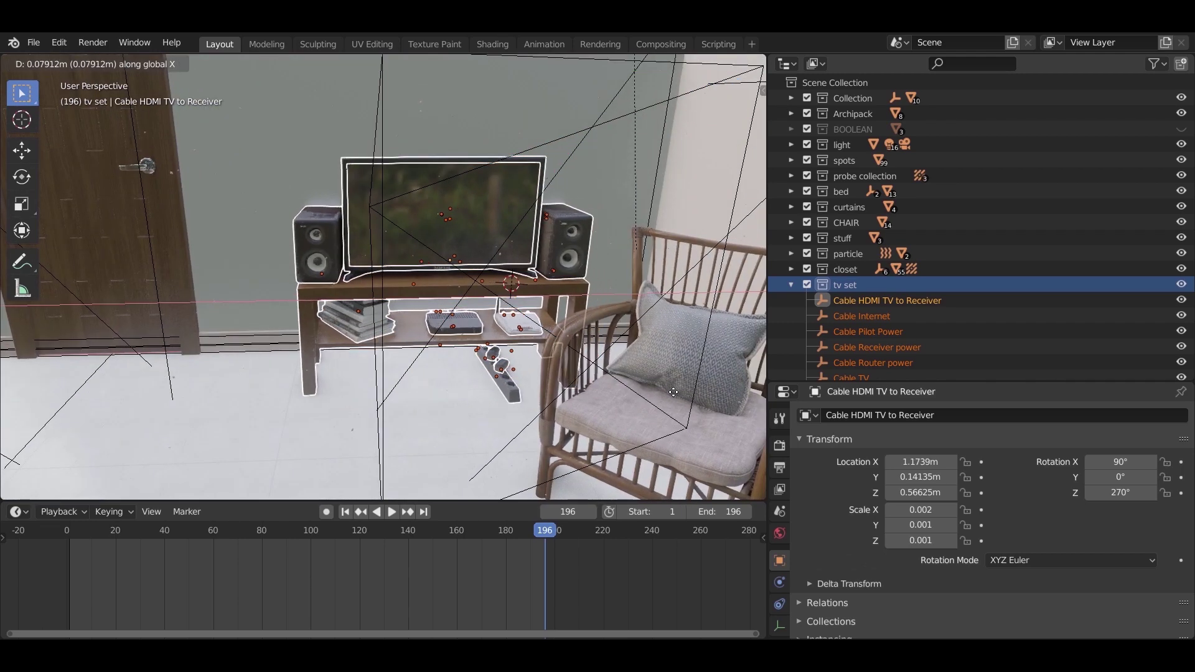
pyautogui.click(671, 392)
# - Scale the whole TV set up uniformly by a factor of about 1.09
pyautogui.moveTo(671, 392); pyautogui.dragTo(585, 379, button='middle')
pyautogui.press('s')
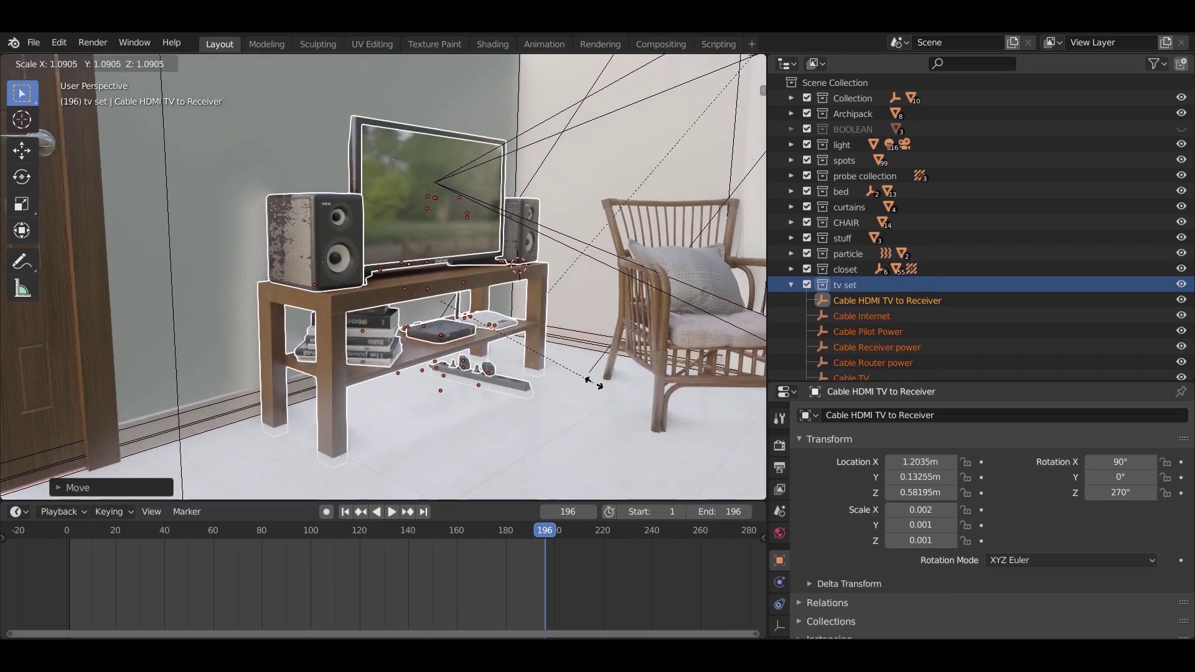
pyautogui.click(594, 383)
pyautogui.keyDown('shift'); pyautogui.moveTo(525, 361); pyautogui.dragTo(560, 252, button='middle'); pyautogui.keyUp('shift')
pyautogui.scroll(3, 416, 311)
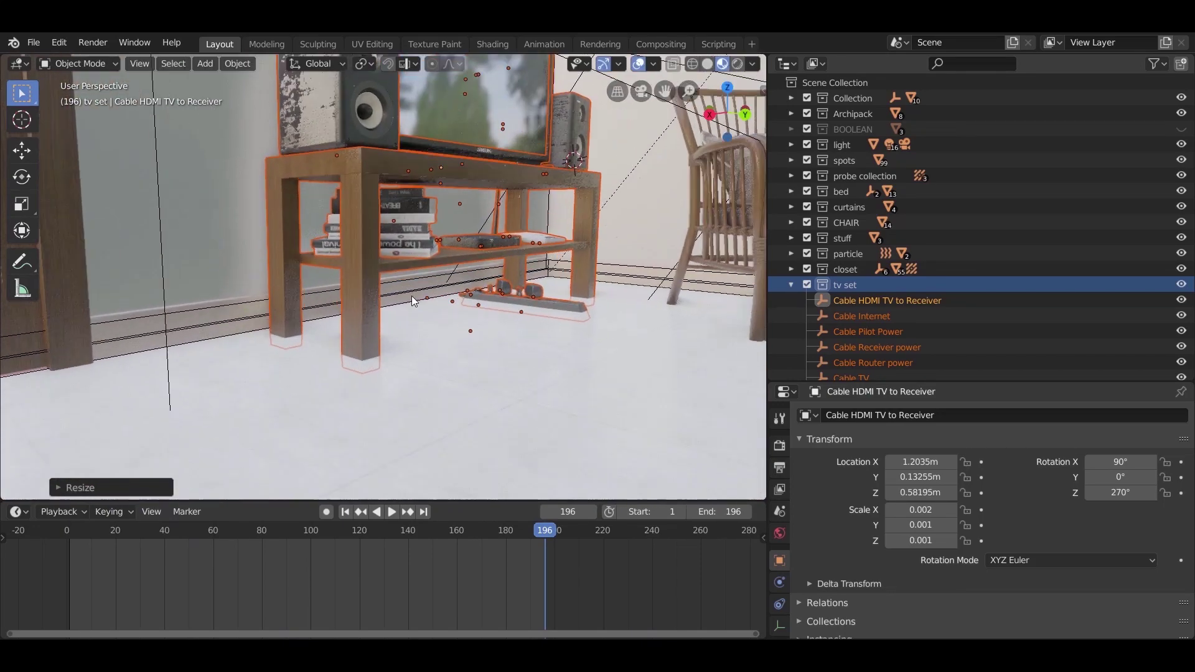
# - Raise the TV set about 0.03 m along Z so the stand's legs rest on the floor
pyautogui.press('g')
pyautogui.press('z')
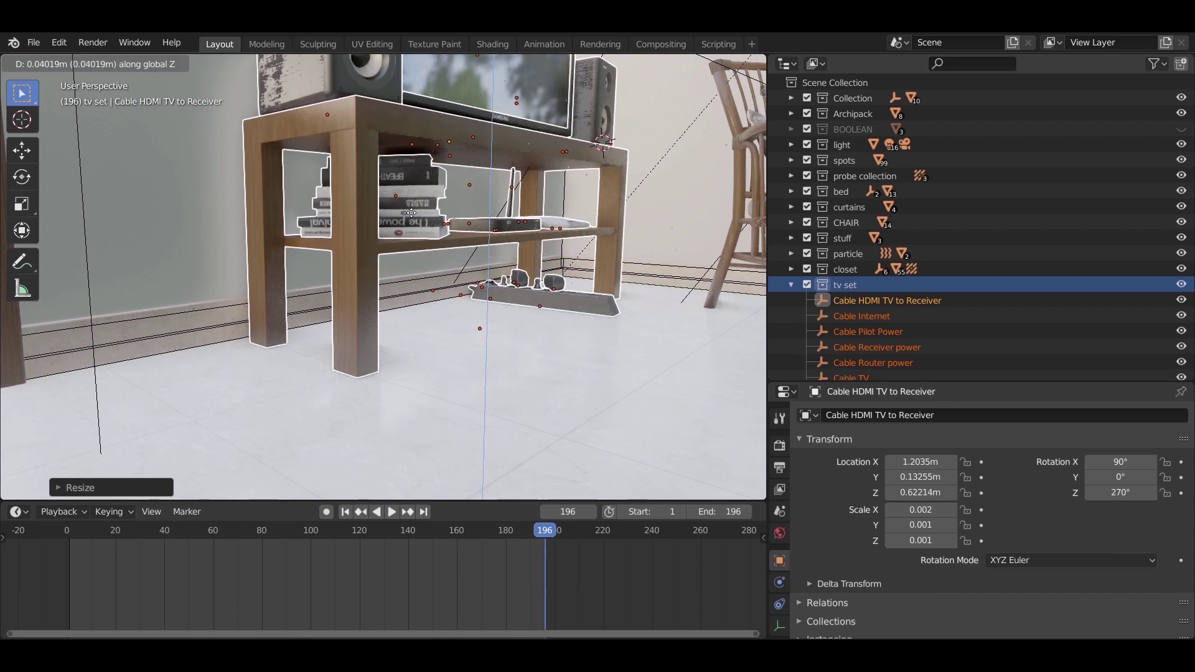
pyautogui.click(411, 242)
pyautogui.moveTo(411, 241); pyautogui.dragTo(316, 274, button='middle')
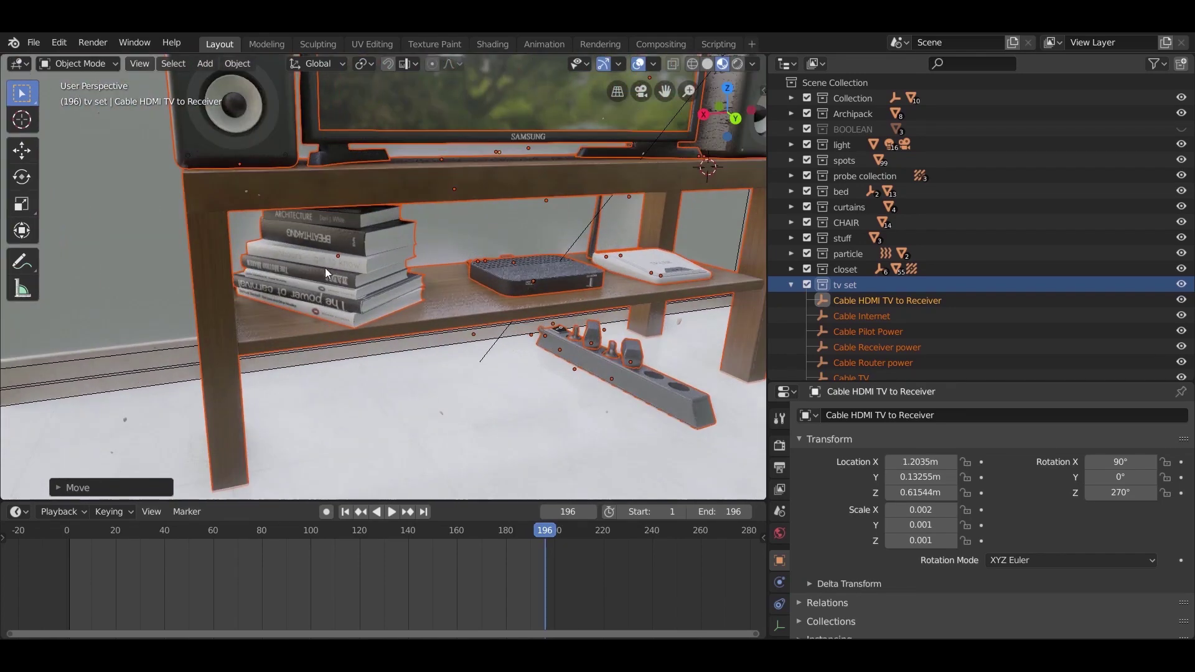
# - Rescale the book stack on the TV stand and lower it about 0.02 m along Z onto the lower shelf
pyautogui.click(330, 241)
pyautogui.moveTo(341, 299); pyautogui.dragTo(107, 296, button='middle')
pyautogui.click(107, 297)
pyautogui.moveTo(221, 326); pyautogui.dragTo(426, 293, button='middle')
pyautogui.press('s')
pyautogui.click(393, 296)
pyautogui.press('g')
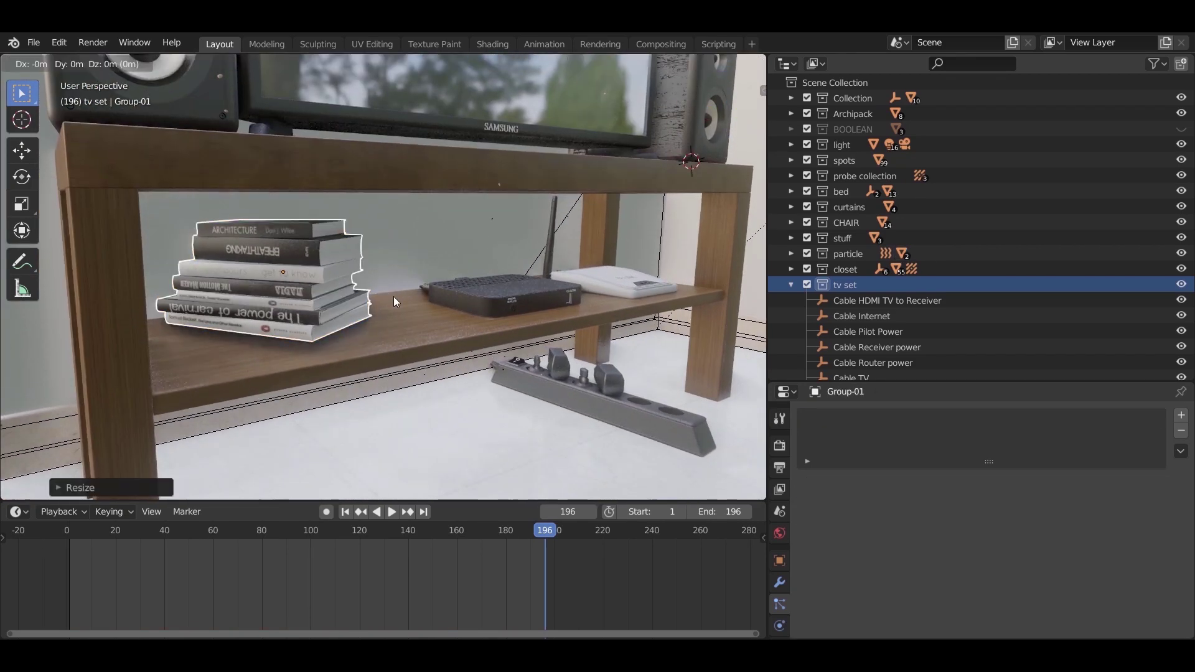
pyautogui.press('z')
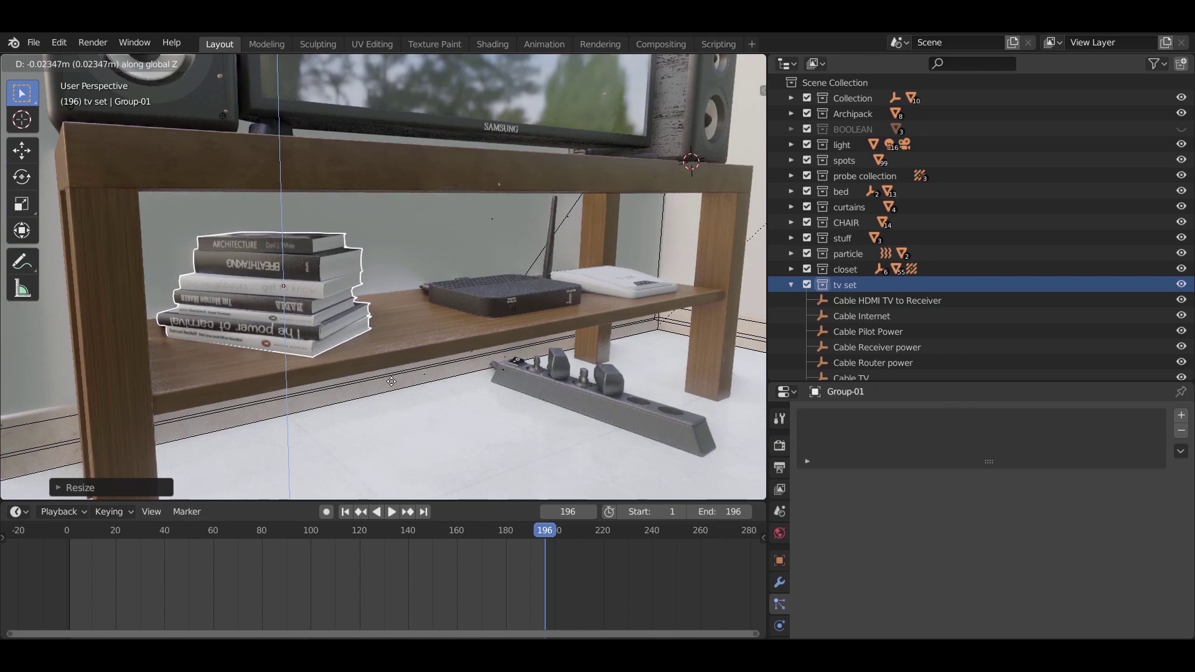
pyautogui.click(390, 389)
pyautogui.scroll(-5, 436, 383)
pyautogui.moveTo(454, 378); pyautogui.dragTo(434, 323, button='middle')
pyautogui.scroll(-3, 453, 357)
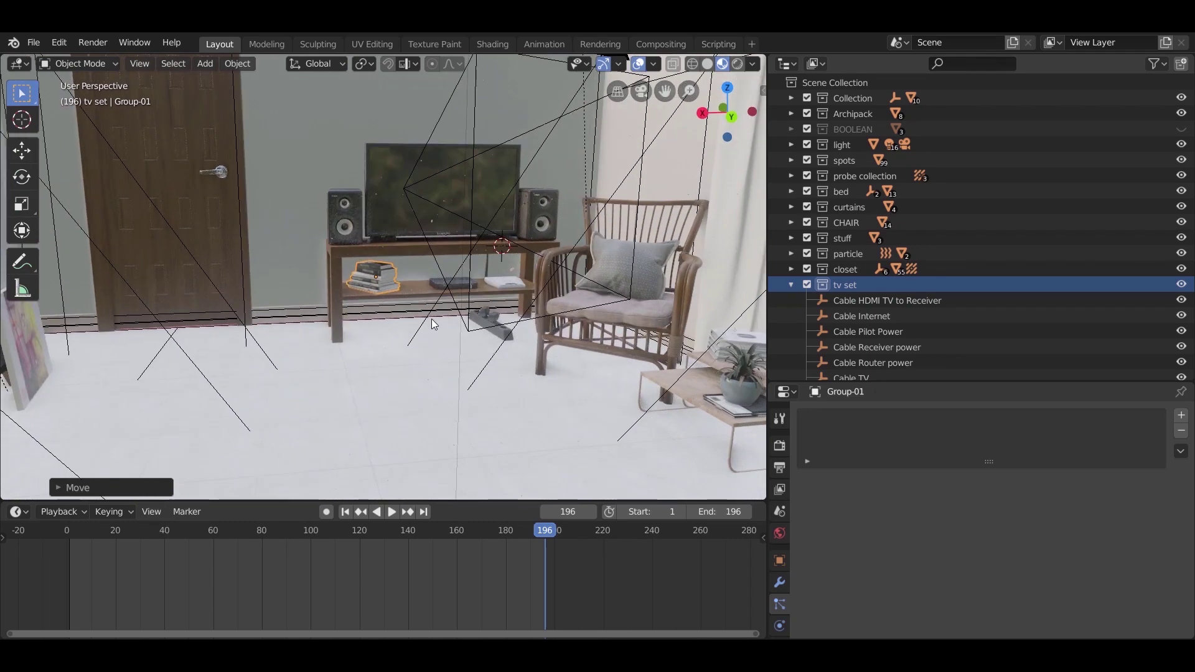
# - Deselect the book stack, collapse the tv set collection in the outliner, and bring the closet side into view
pyautogui.click(447, 324)
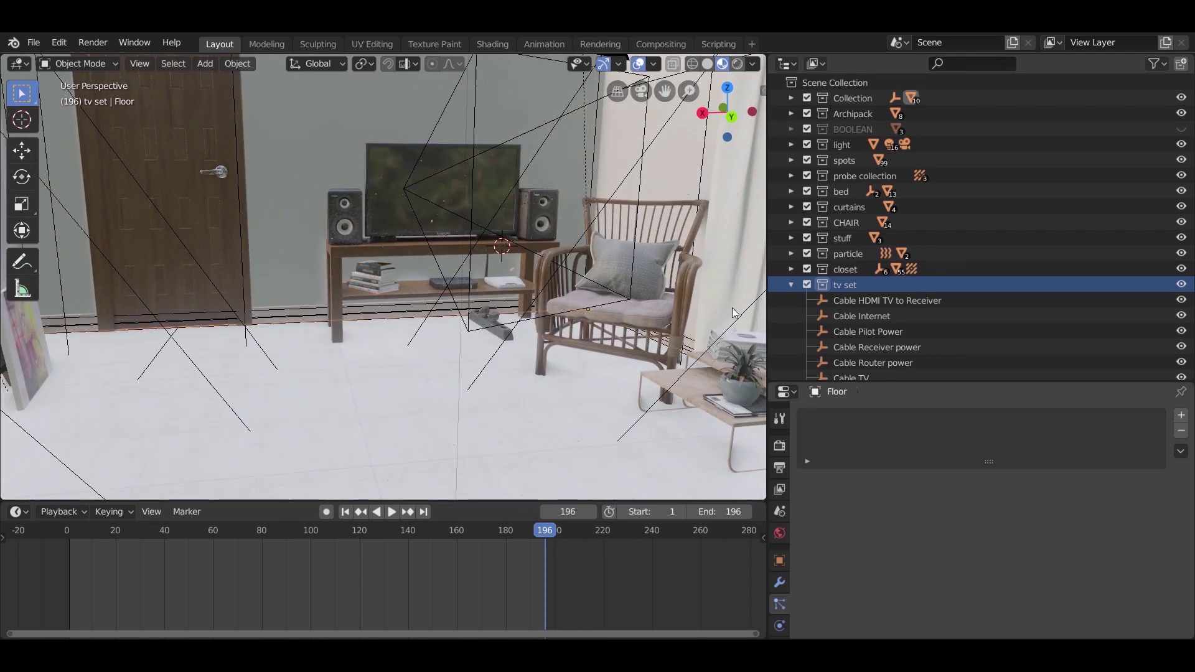
pyautogui.click(789, 284)
pyautogui.moveTo(309, 352); pyautogui.dragTo(394, 356, button='middle')
pyautogui.press('KP_0')
pyautogui.moveTo(491, 374); pyautogui.dragTo(531, 409, button='middle')
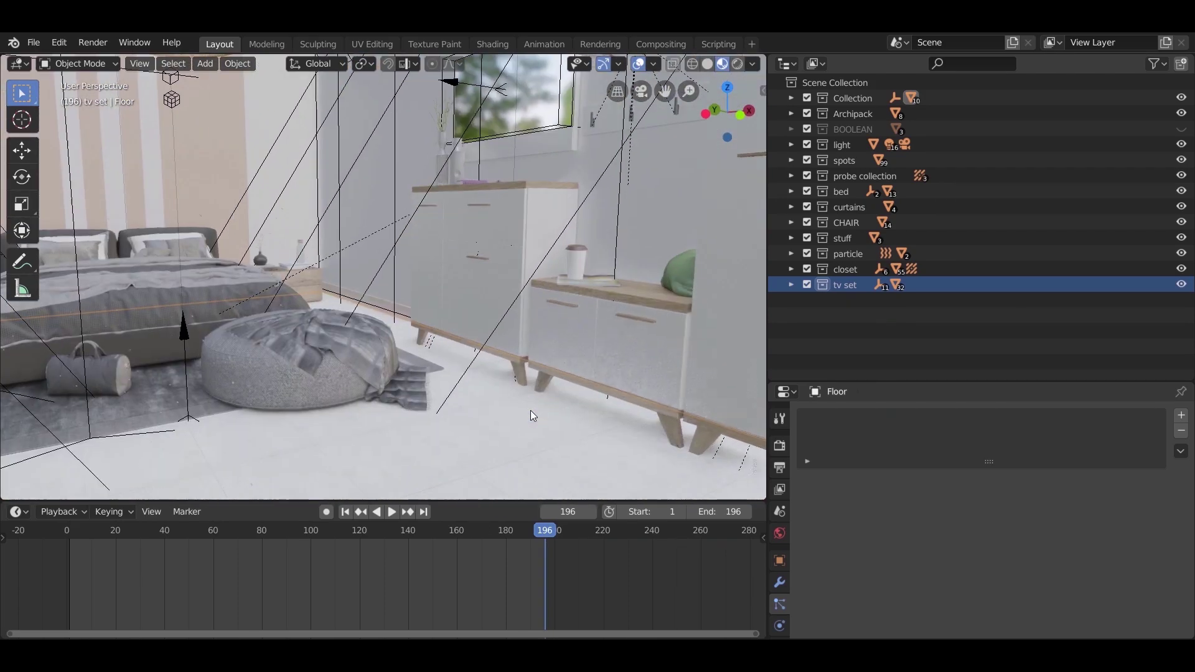
# - Select the closet collection's objects and show the room in top wireframe view
pyautogui.click(675, 319)
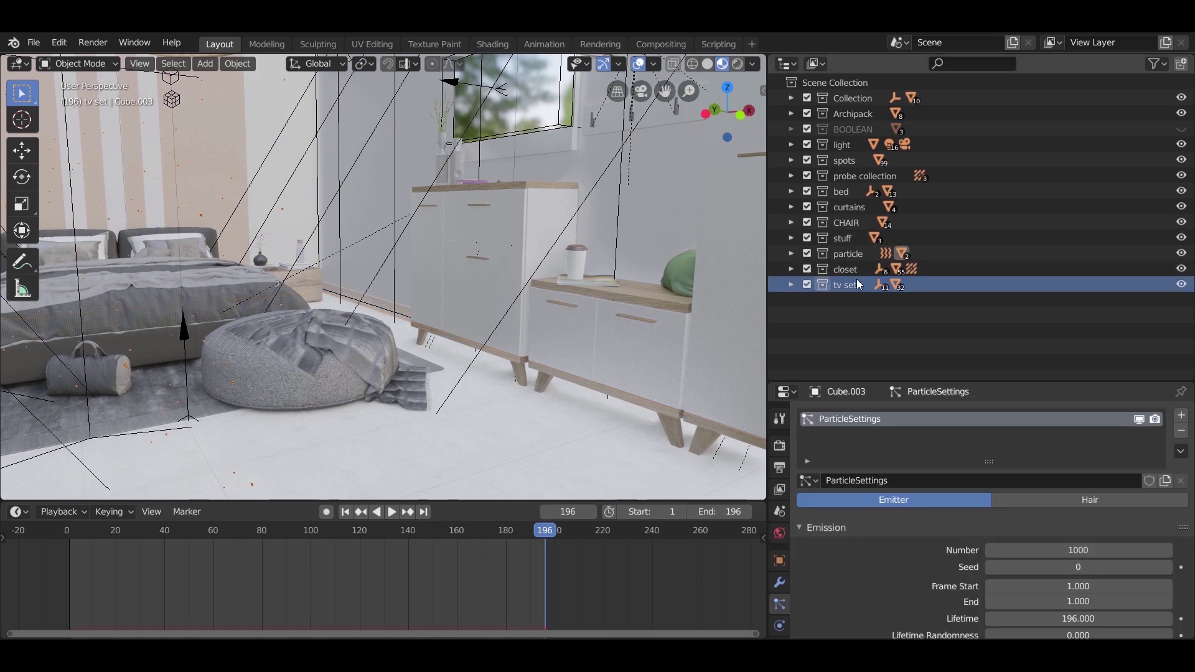
pyautogui.rightClick(819, 264)
pyautogui.click(819, 264)
pyautogui.moveTo(567, 335); pyautogui.dragTo(611, 328, button='middle')
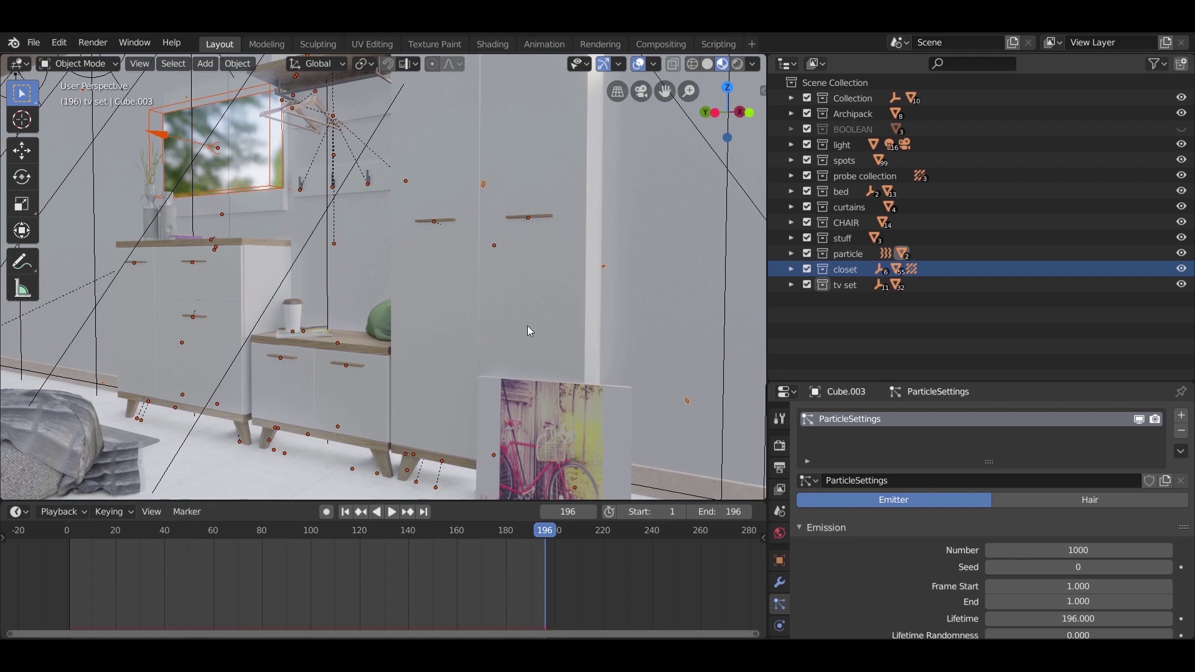
pyautogui.press('KP_7')
pyautogui.press('z')
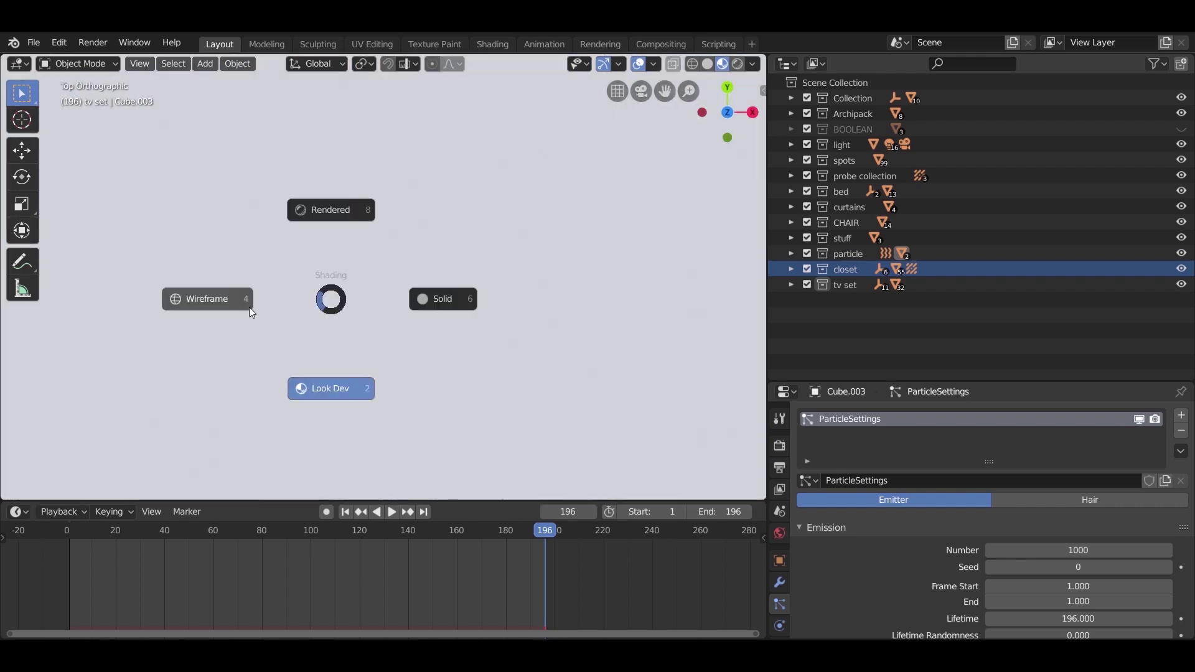
pyautogui.click(262, 307)
pyautogui.scroll(-10, 389, 322)
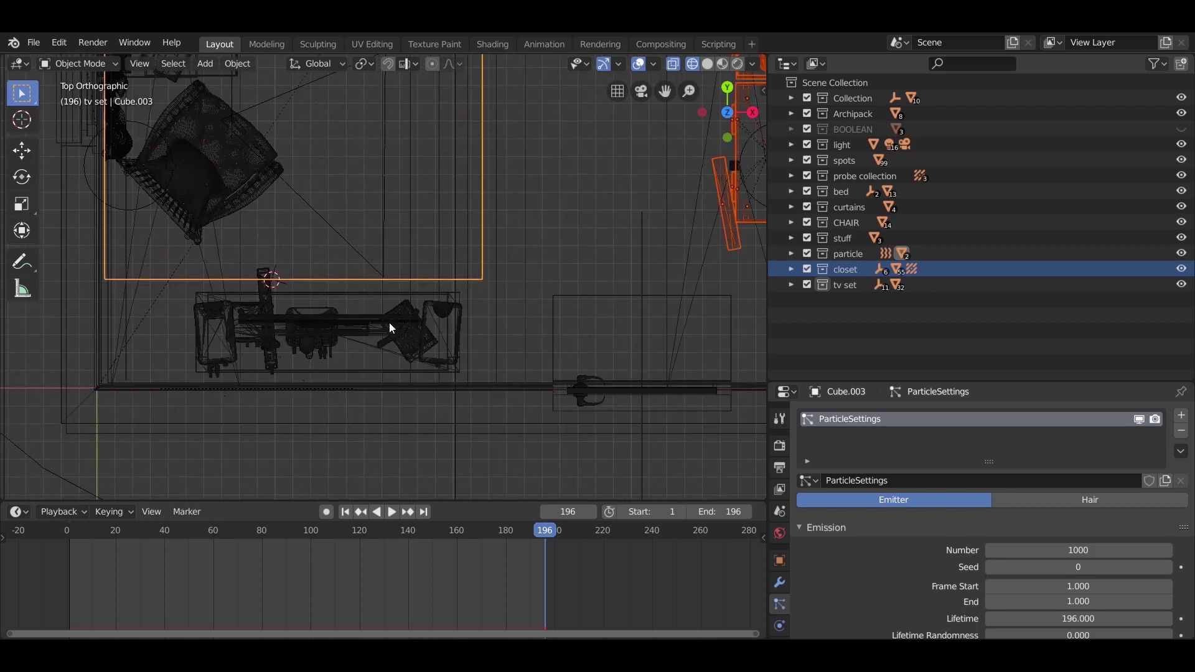
pyautogui.keyDown('shift'); pyautogui.moveTo(609, 184); pyautogui.dragTo(521, 324, button='middle'); pyautogui.keyUp('shift')
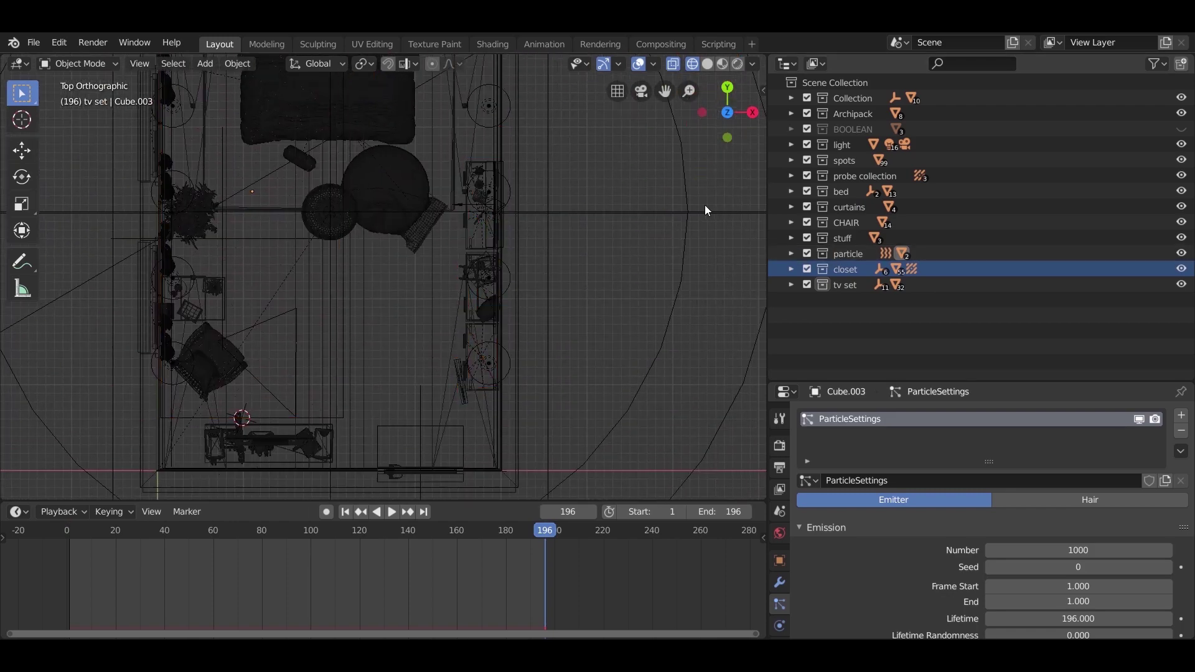
# - Reselect all objects in the closet collection and scale the closet set down slightly in top view
pyautogui.rightClick(844, 268)
pyautogui.click(843, 268)
pyautogui.scroll(2, 631, 305)
pyautogui.press('s')
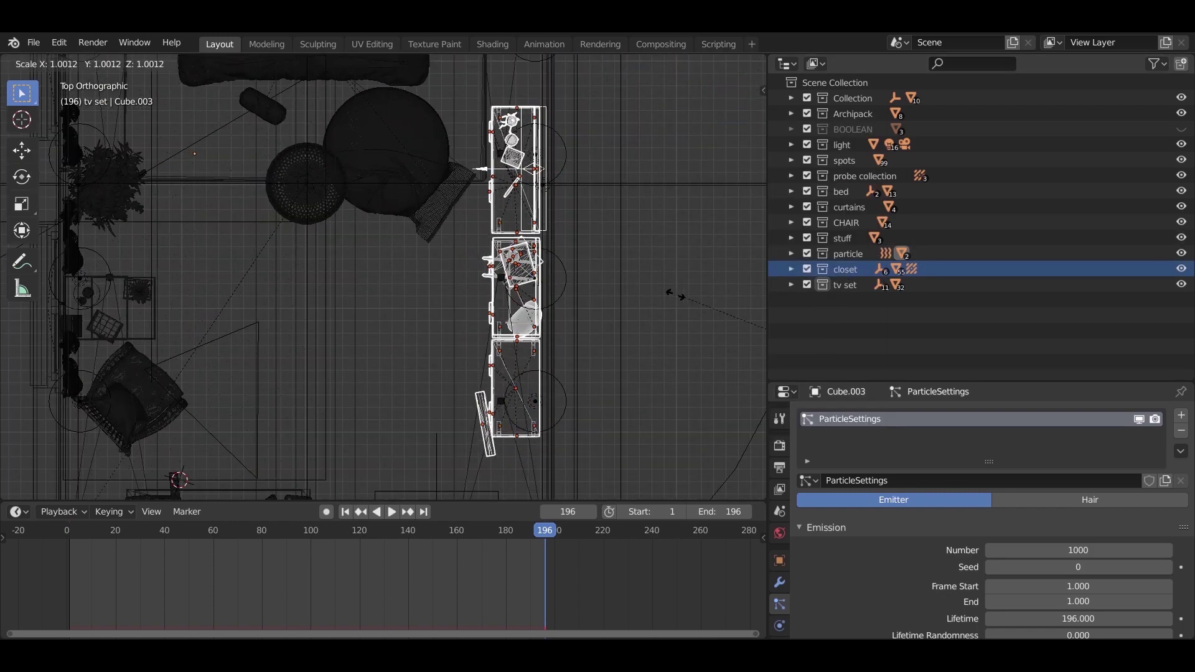
pyautogui.click(1, 278)
pyautogui.scroll(-4, 310, 320)
pyautogui.press('s')
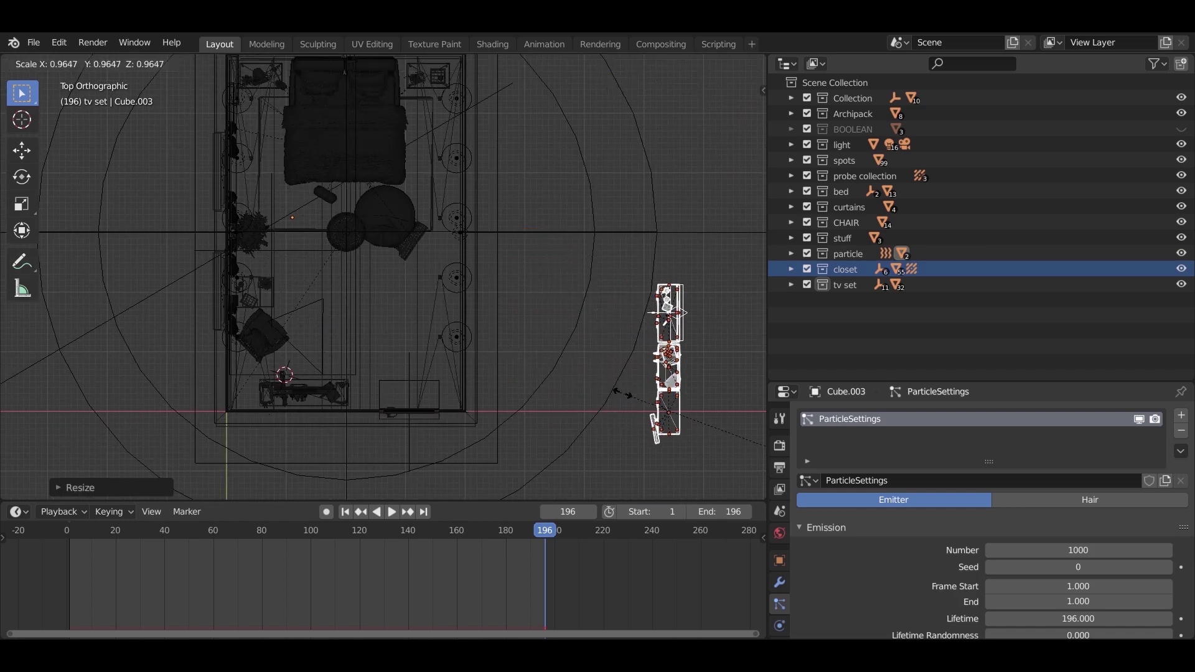
pyautogui.scroll(-4, 521, 295)
pyautogui.press('s')
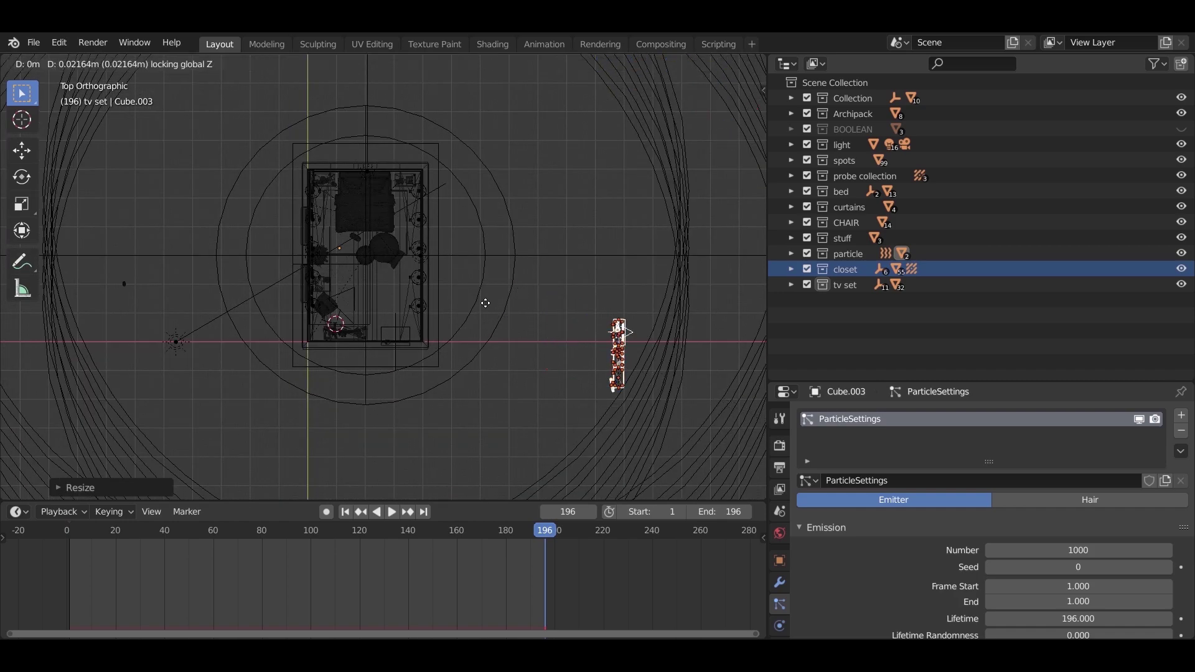
# - Move the closet set horizontally, with Z locked, back against the room's side wall
pyautogui.scroll(6, 411, 272)
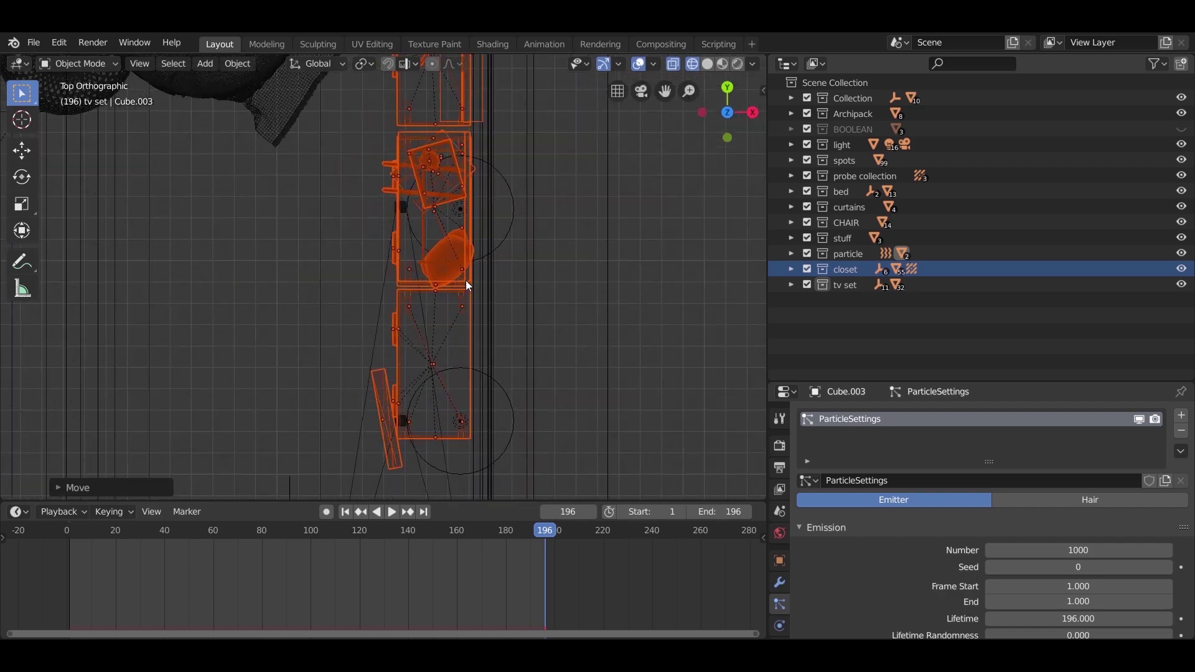
pyautogui.press('g')
pyautogui.hotkey('shift', 'z')
pyautogui.click(487, 298)
# - In front view, lower the closet set along Z until its legs stand on the floor
pyautogui.press('KP_1')
pyautogui.scroll(-8, 461, 289)
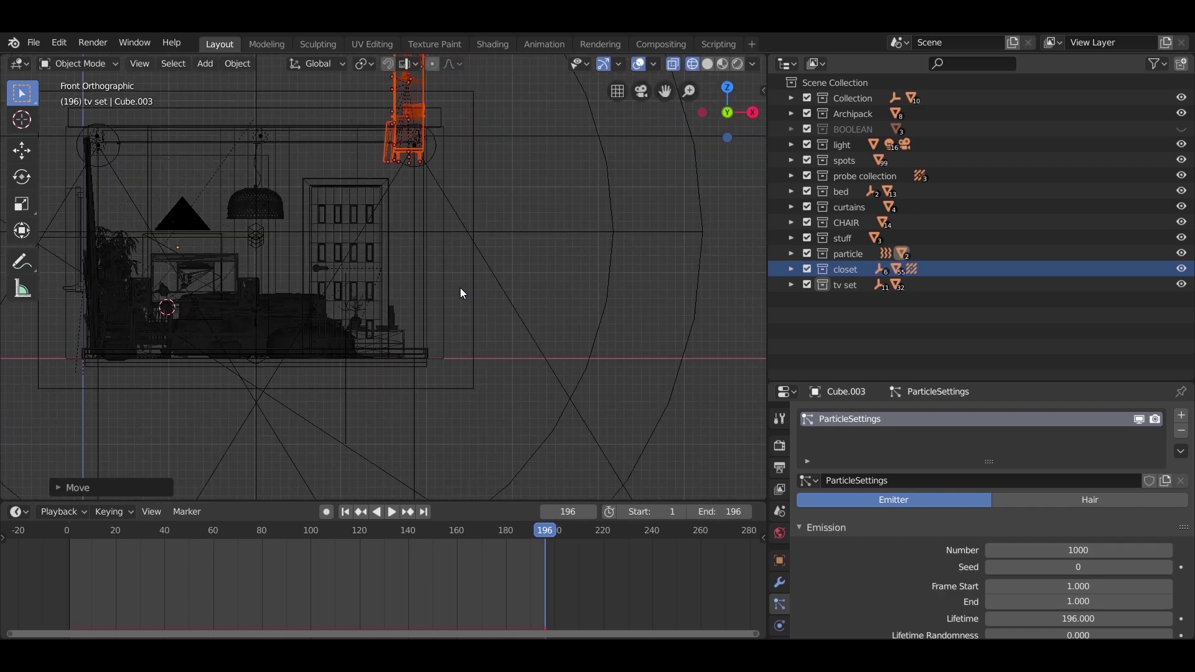
pyautogui.press('g')
pyautogui.press('z')
pyautogui.click(457, 374)
pyautogui.scroll(9, 448, 356)
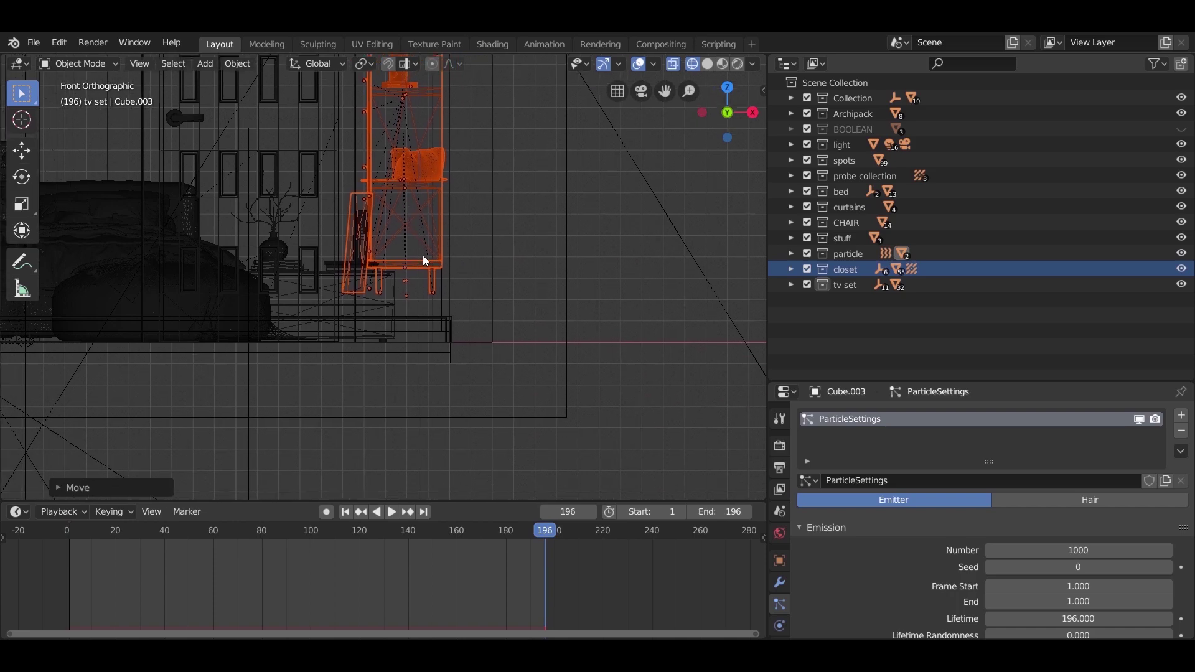
pyautogui.press('g')
pyautogui.press('z')
pyautogui.click(539, 344)
# - Adjust the closet set along X against the wall and check its placement in Look Dev shading
pyautogui.press('g')
pyautogui.press('x')
pyautogui.click(539, 342)
pyautogui.moveTo(547, 341); pyautogui.dragTo(504, 356, button='middle')
pyautogui.press('z')
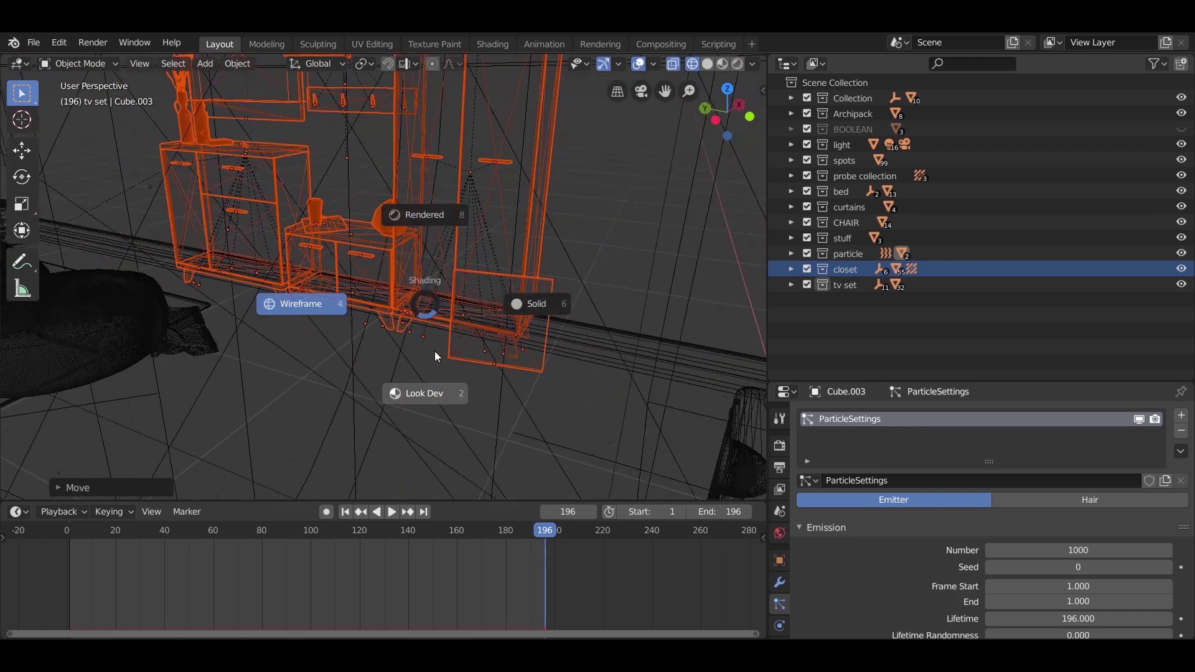
pyautogui.click(430, 348)
pyautogui.scroll(-3, 439, 345)
pyautogui.moveTo(439, 345); pyautogui.dragTo(564, 365, button='middle')
pyautogui.scroll(5, 476, 333)
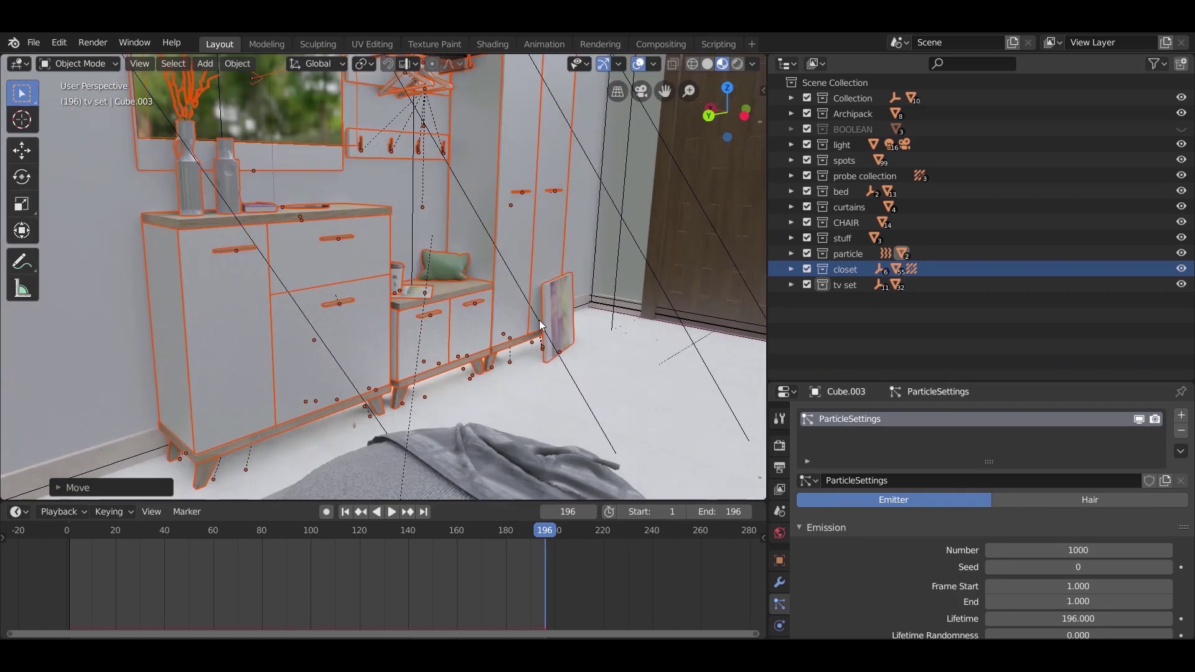
# - Paste the copied pair of shoes into the bedroom scene and frame them in the view
pyautogui.moveTo(524, 391); pyautogui.dragTo(464, 352, button='middle')
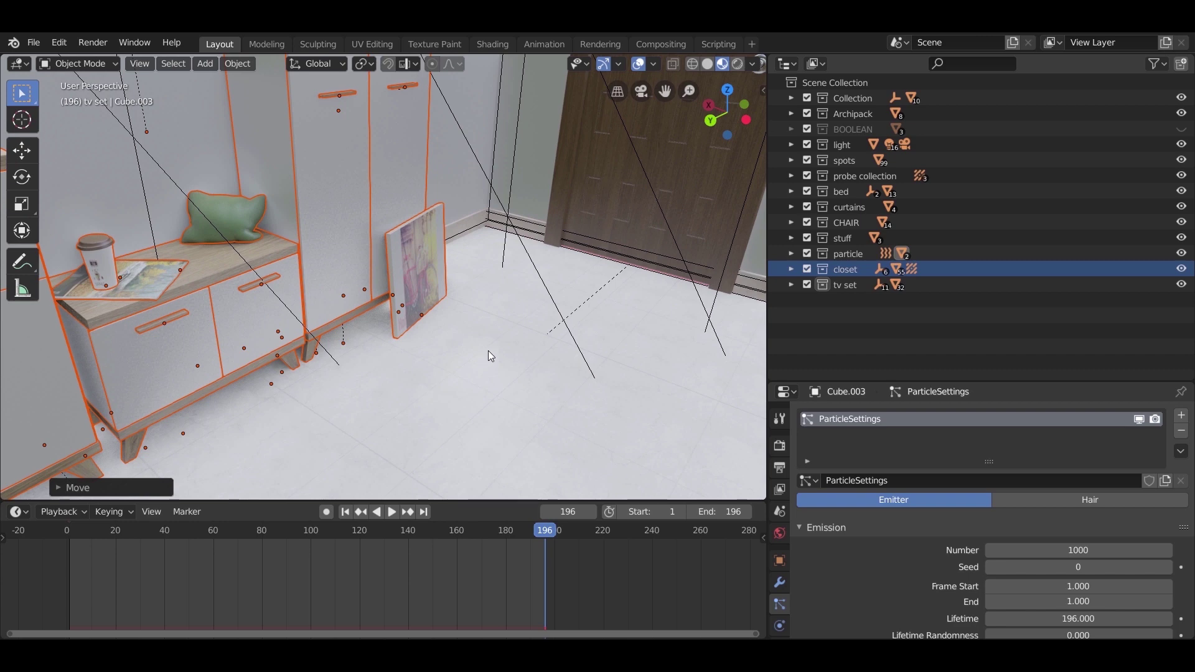
pyautogui.click(521, 347)
pyautogui.hotkey('ctrl', 'v')
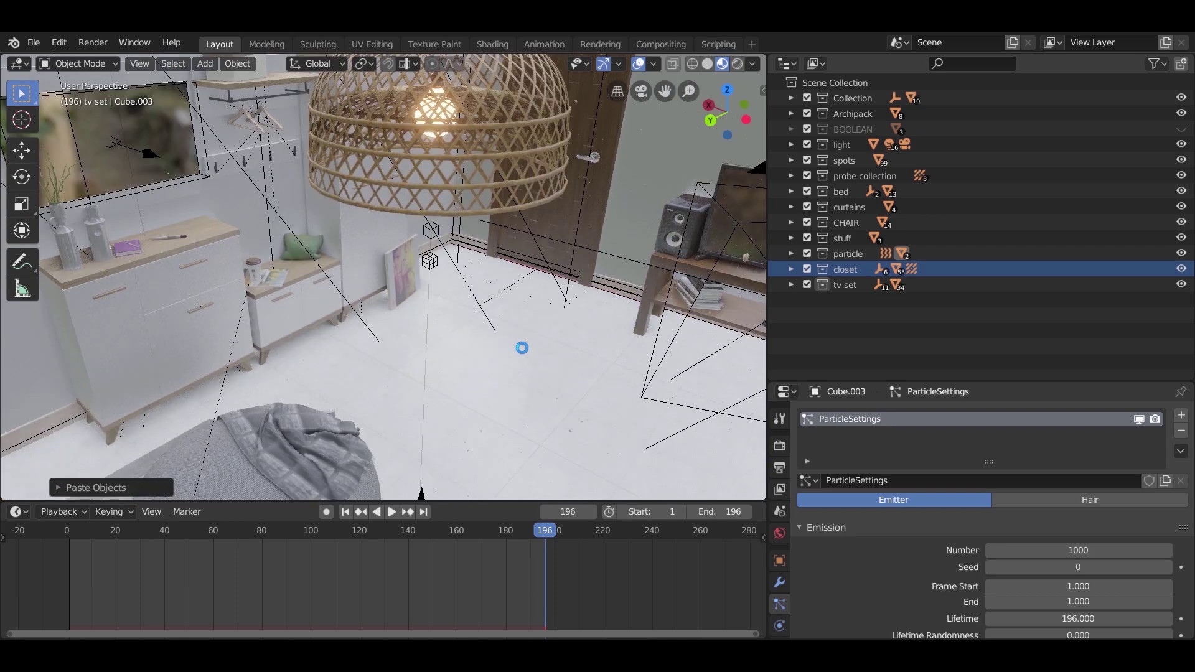
pyautogui.press('KP_Decimal')
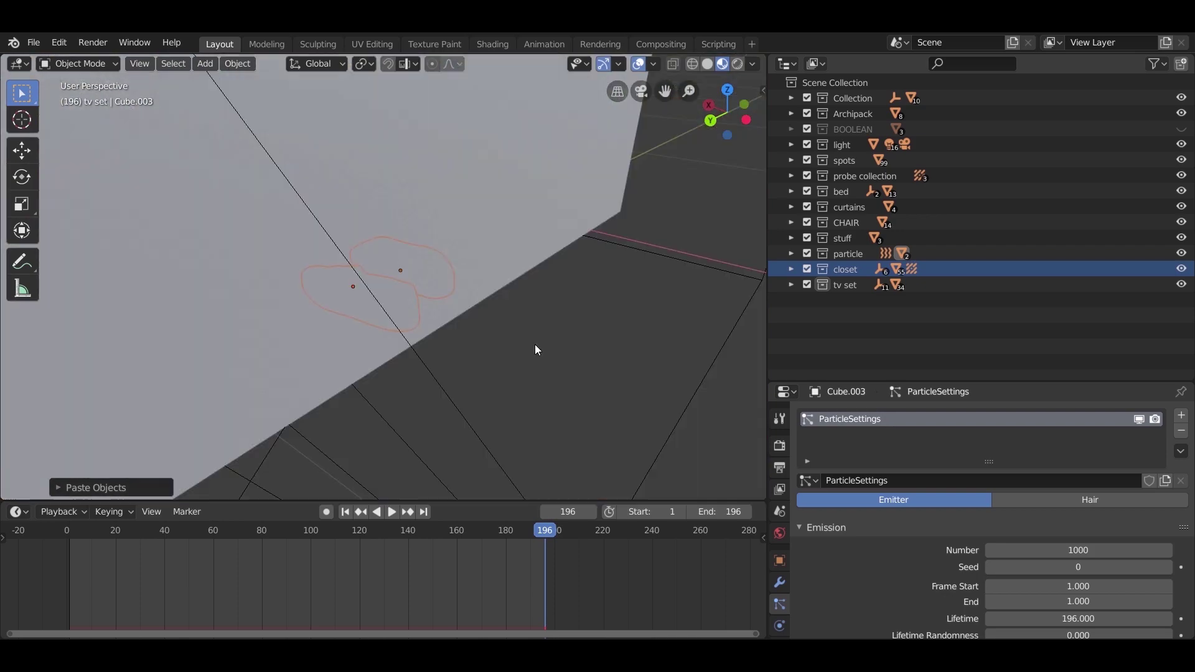
# - In top view with wireframe shading, move the shoes horizontally with Z locked to the floor area beside the door
pyautogui.press('KP_7')
pyautogui.keyDown('shift'); pyautogui.moveTo(466, 330); pyautogui.dragTo(249, 343, button='middle'); pyautogui.keyUp('shift')
pyautogui.press('z')
pyautogui.click(177, 336)
pyautogui.scroll(-3, 237, 320)
pyautogui.press('g')
pyautogui.hotkey('shift', 'z')
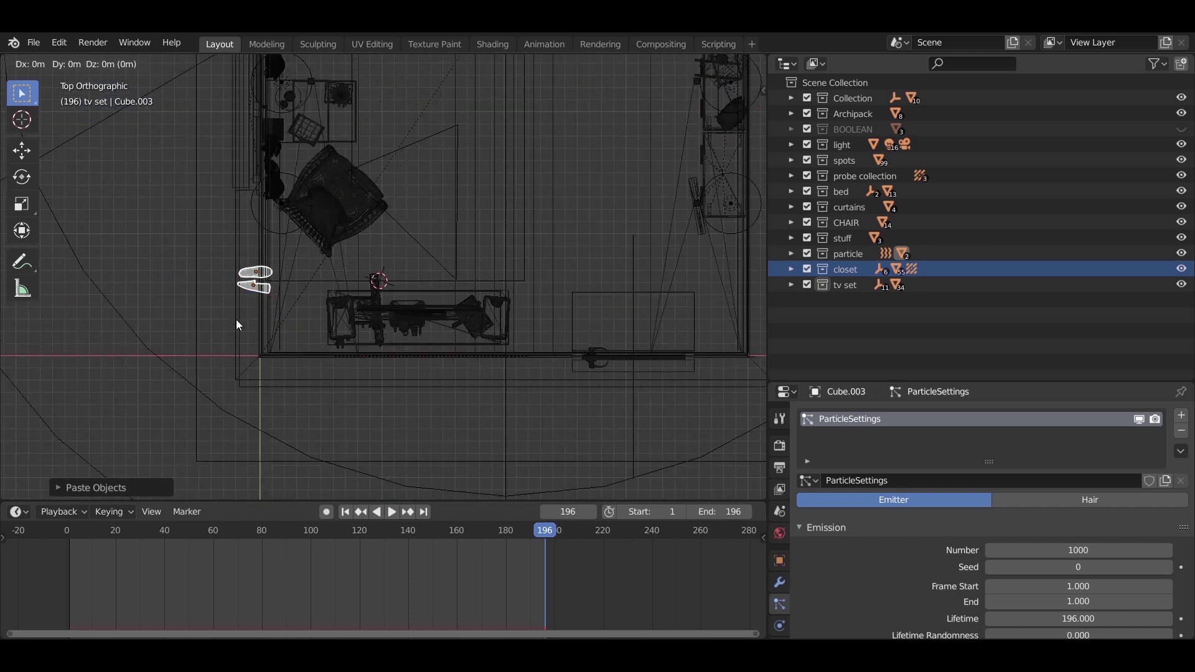
pyautogui.click(676, 324)
# - Rotate the pair of shoes in top view and check them on the floor in solid shading
pyautogui.scroll(6, 416, 305)
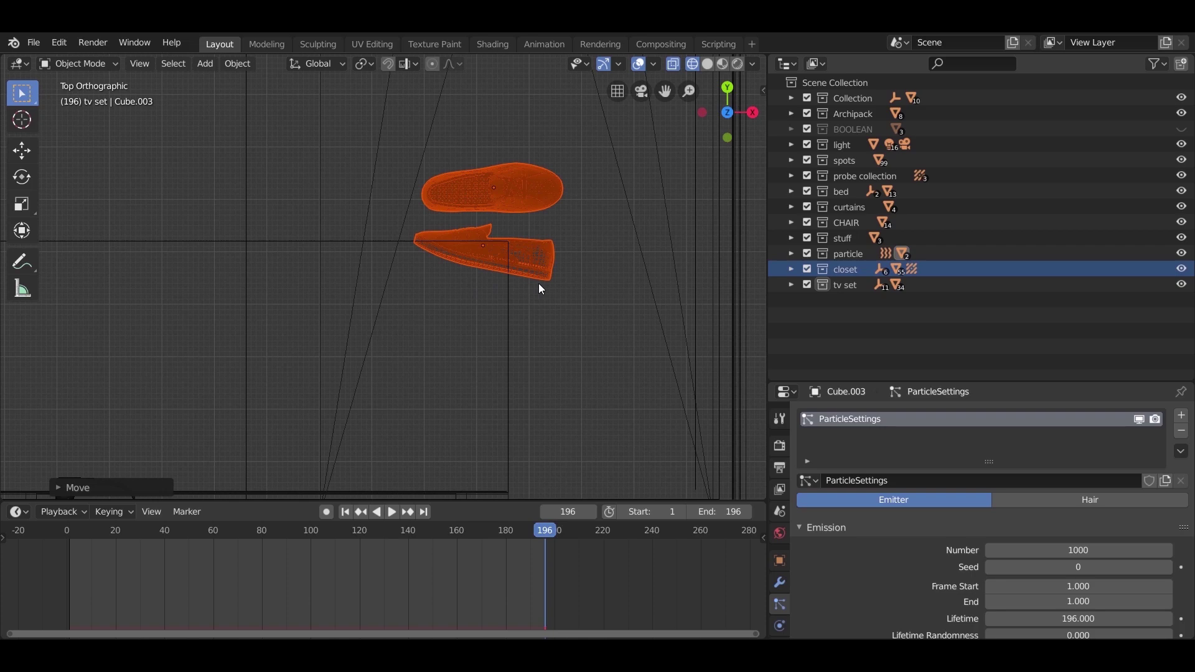
pyautogui.press('r')
pyautogui.click(524, 158)
pyautogui.moveTo(524, 161)
pyautogui.mouseDown(button='middle')
pyautogui.moveTo(469, 302)
pyautogui.moveTo(598, 234)
pyautogui.moveTo(386, 341)
pyautogui.mouseUp(button='middle')
pyautogui.hotkey('shift', 'z')
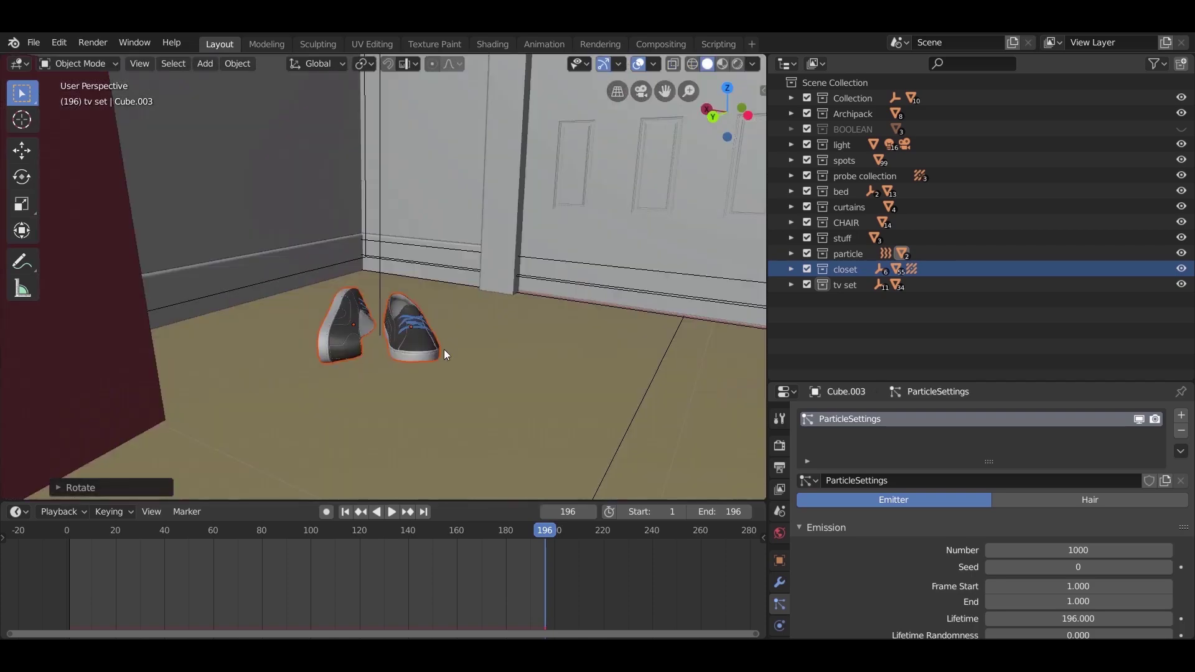
pyautogui.scroll(3, 445, 336)
pyautogui.press('g')
pyautogui.press('z')
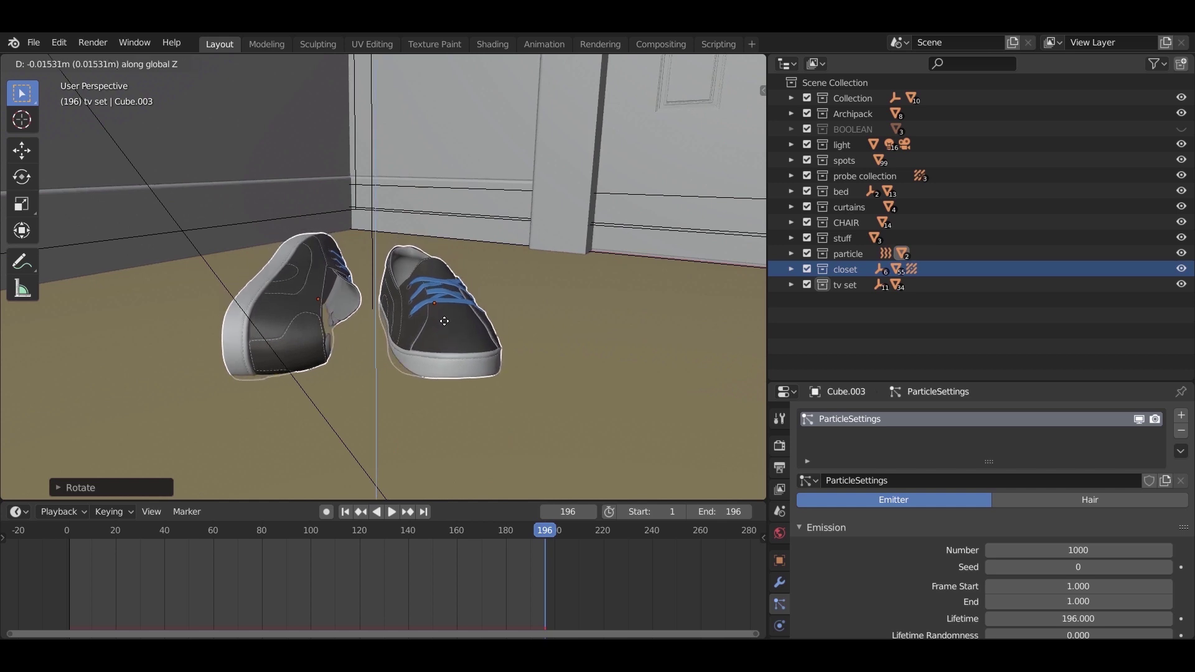
pyautogui.rightClick(446, 220)
# - Move the shoes with Z locked closer to the leaning bicycle picture and switch to Look Dev shading
pyautogui.moveTo(361, 349); pyautogui.dragTo(382, 384, button='middle')
pyautogui.scroll(-3, 394, 383)
pyautogui.press('g')
pyautogui.hotkey('shift', 'z')
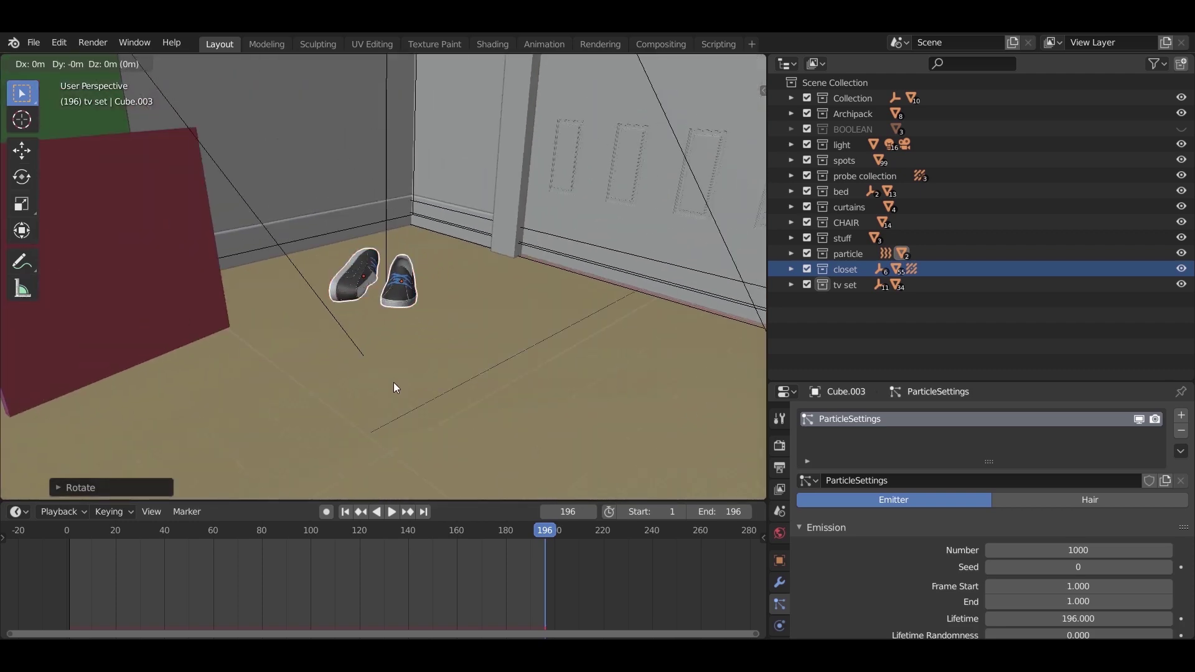
pyautogui.click(349, 400)
pyautogui.press('z')
pyautogui.click(360, 416)
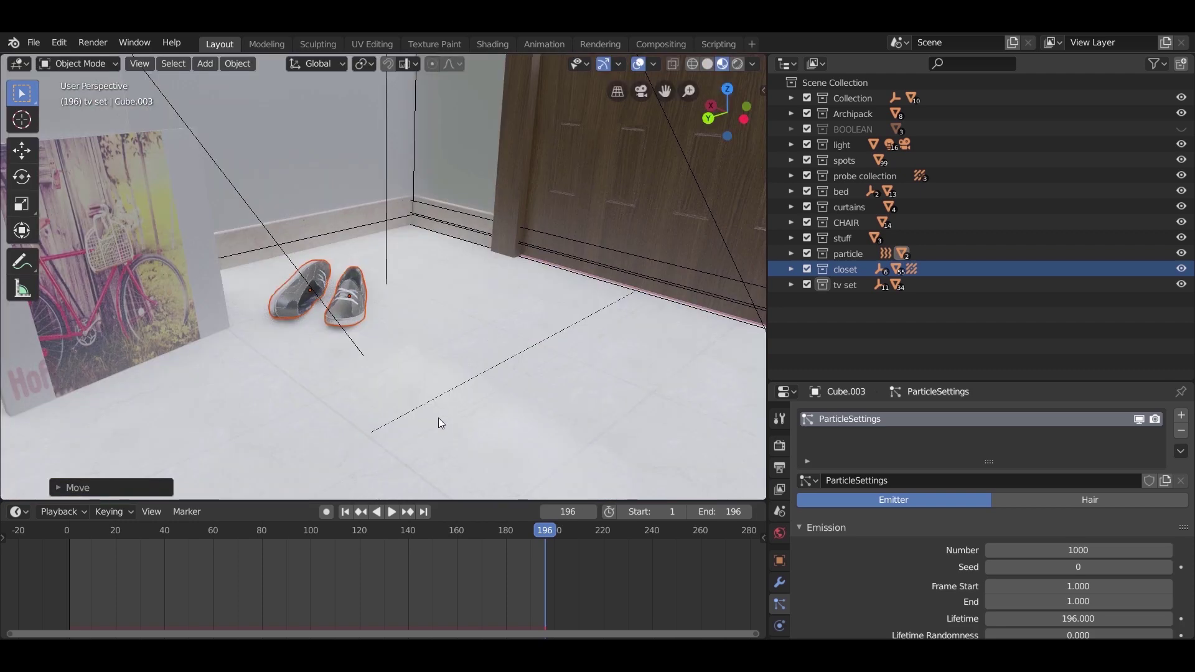
# - Select the door's CTRL_Hole box in wireframe shading
pyautogui.moveTo(400, 426); pyautogui.dragTo(422, 445, button='middle')
pyautogui.scroll(-6, 408, 394)
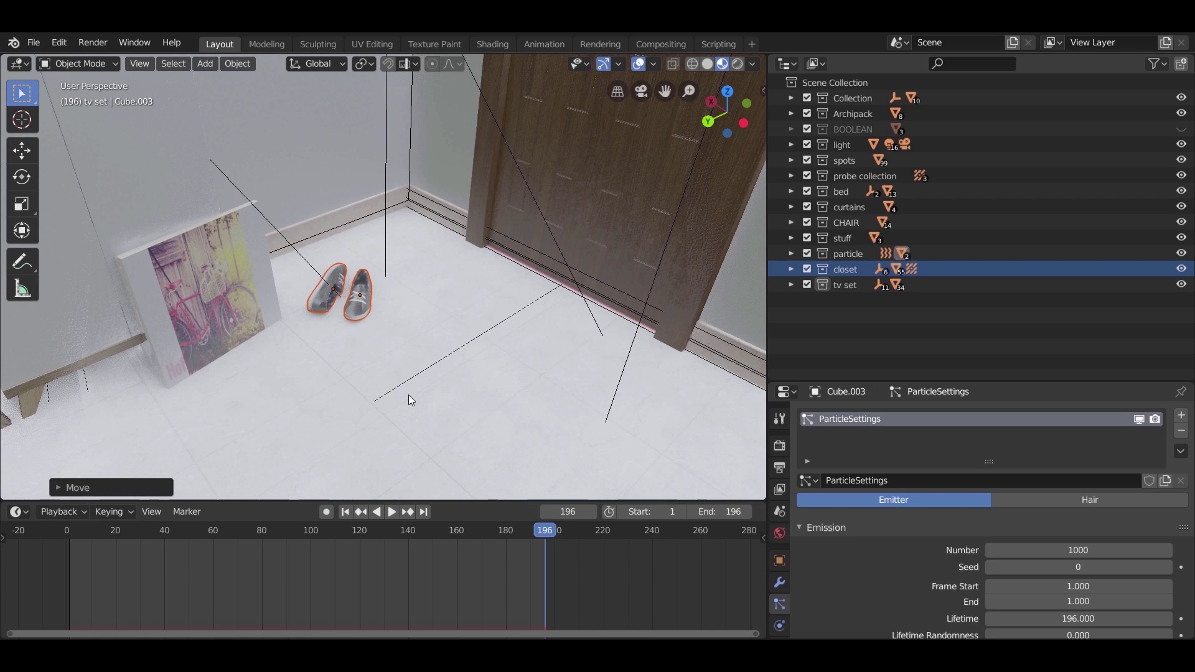
pyautogui.scroll(3, 422, 388)
pyautogui.moveTo(422, 387); pyautogui.dragTo(477, 375, button='middle')
pyautogui.scroll(-6, 476, 375)
pyautogui.scroll(8, 483, 330)
pyautogui.keyDown('shift'); pyautogui.moveTo(475, 420); pyautogui.dragTo(463, 257, button='middle'); pyautogui.keyUp('shift')
pyautogui.click(407, 399)
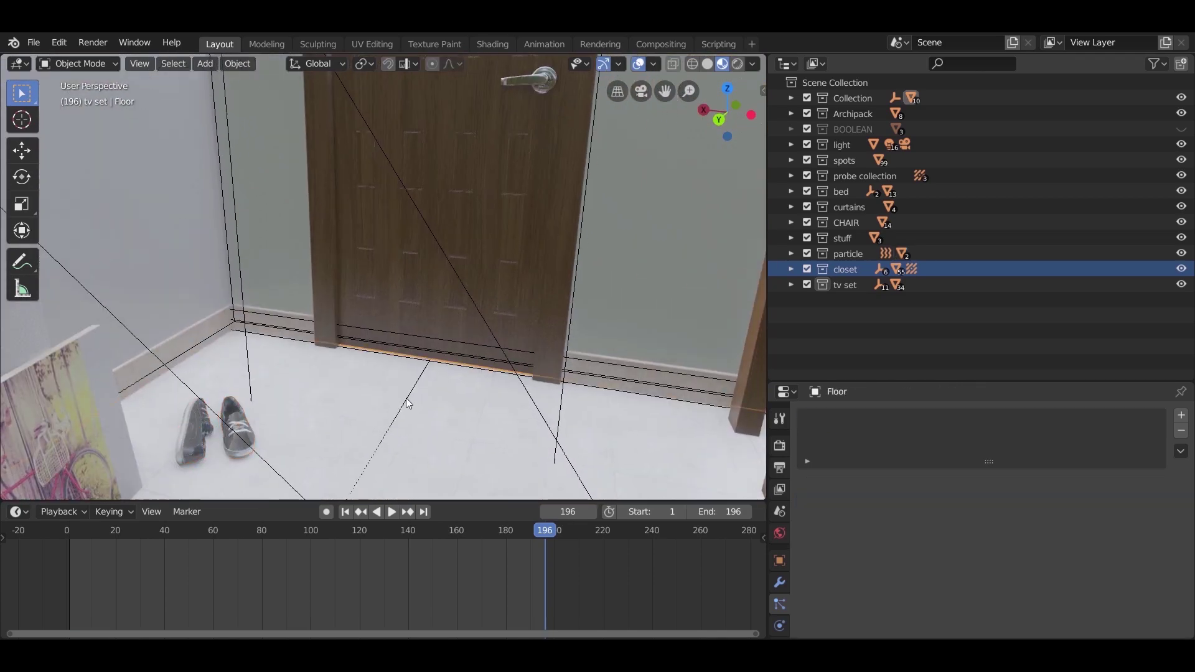
pyautogui.press('z')
pyautogui.click(335, 412)
pyautogui.click(434, 394)
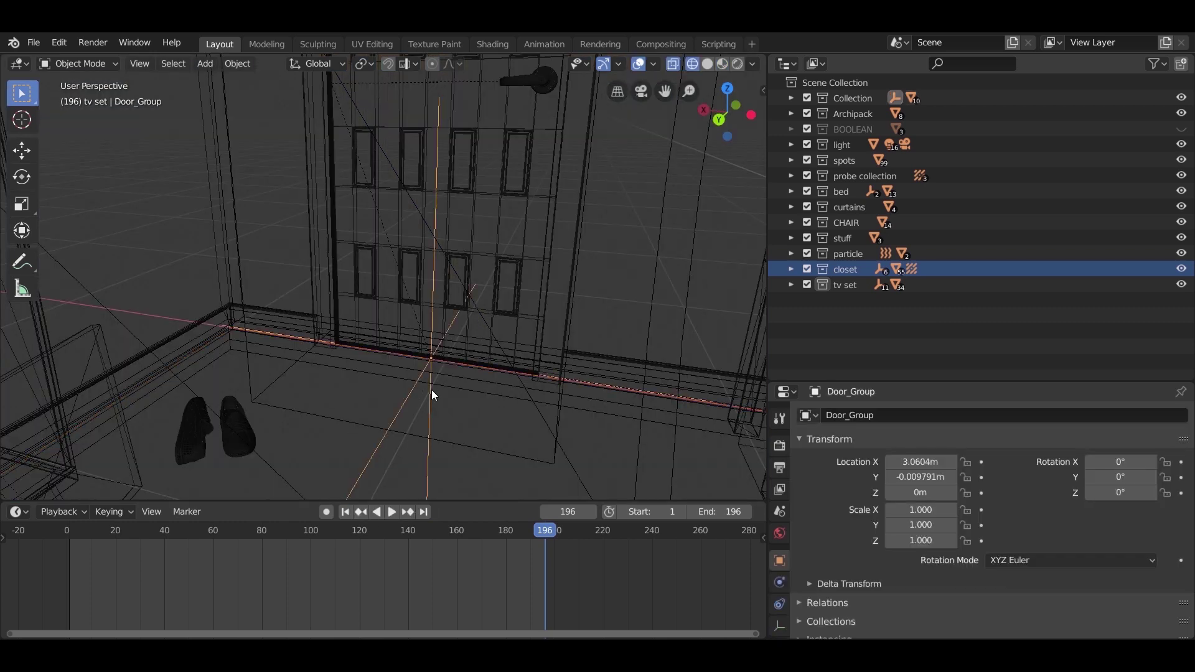
pyautogui.click(316, 416)
pyautogui.moveTo(363, 428); pyautogui.dragTo(514, 346, button='middle')
pyautogui.press('s')
pyautogui.hotkey('shift', 'z')
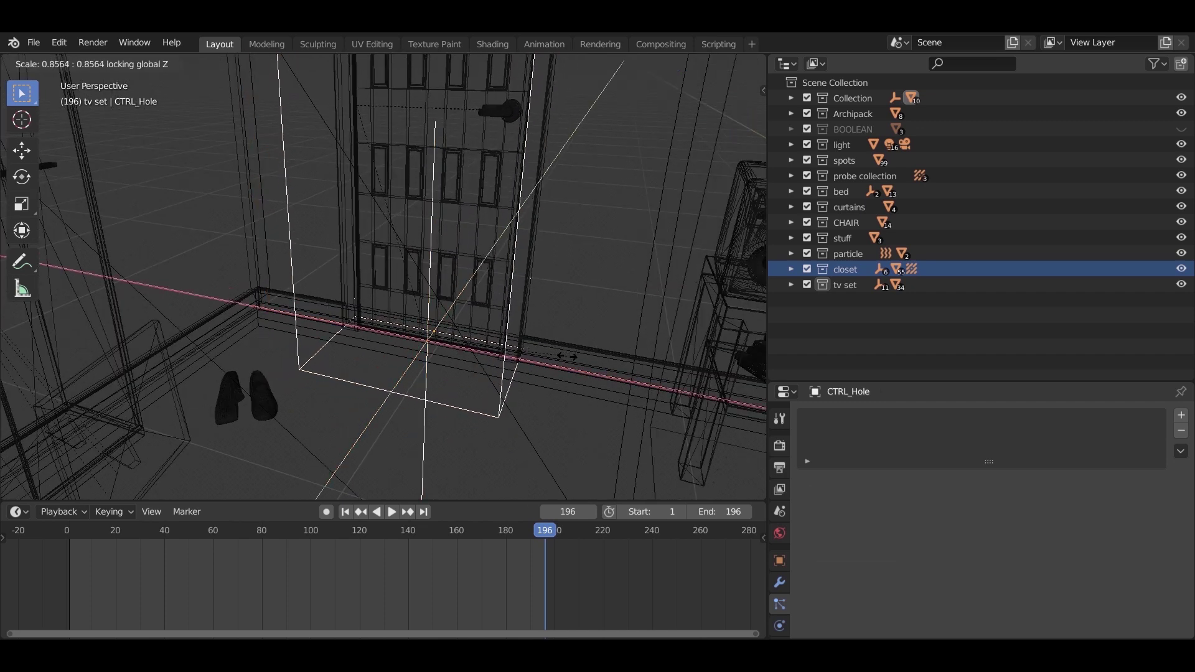
pyautogui.rightClick(565, 359)
# - Scale the door down slightly on all axes through CTRL_Hole and check it in Look Dev shading
pyautogui.press('s')
pyautogui.click(542, 360)
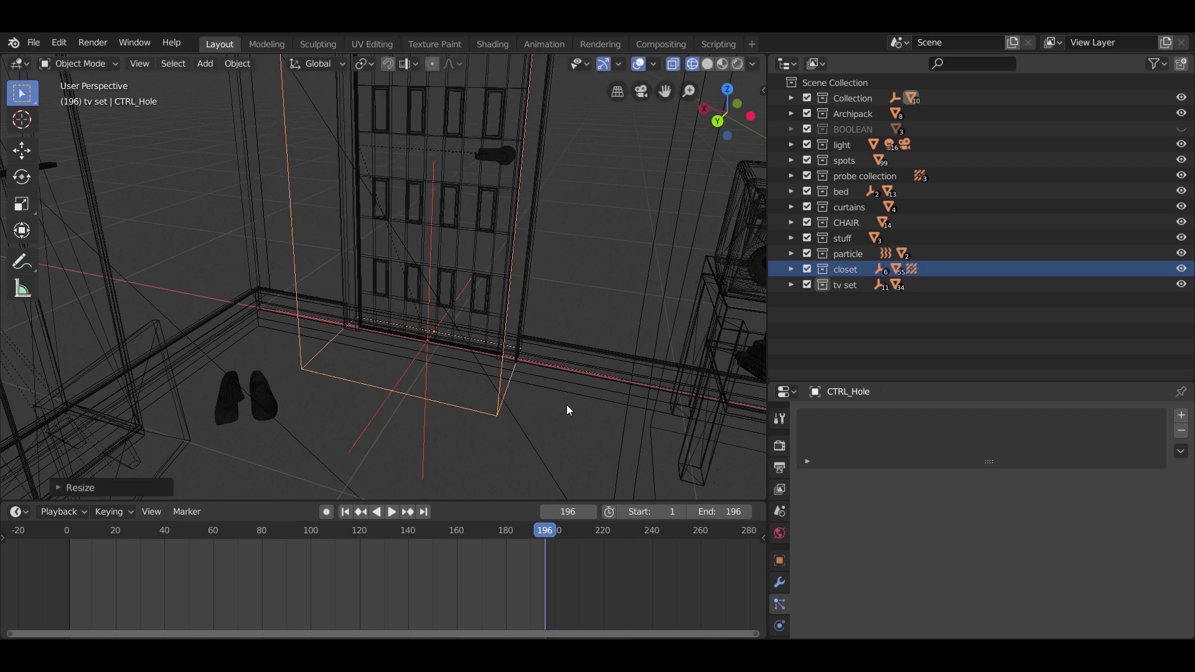
pyautogui.scroll(-3, 514, 367)
pyautogui.scroll(2, 514, 367)
pyautogui.press('z')
pyautogui.click(475, 406)
pyautogui.moveTo(475, 406); pyautogui.dragTo(476, 401, button='middle')
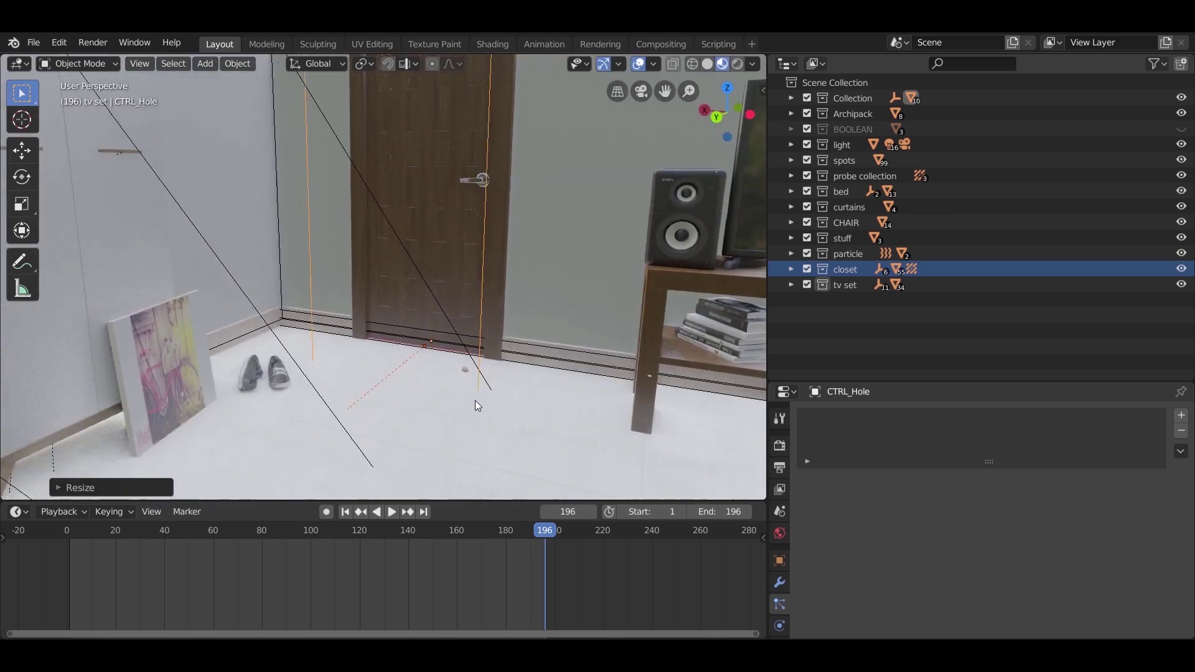
pyautogui.scroll(-2, 481, 355)
pyautogui.keyDown('shift'); pyautogui.moveTo(483, 331); pyautogui.dragTo(494, 375, button='middle'); pyautogui.keyUp('shift')
pyautogui.scroll(1, 494, 376)
# - Move the door along X in its wall, and scale it up slightly
pyautogui.press('g')
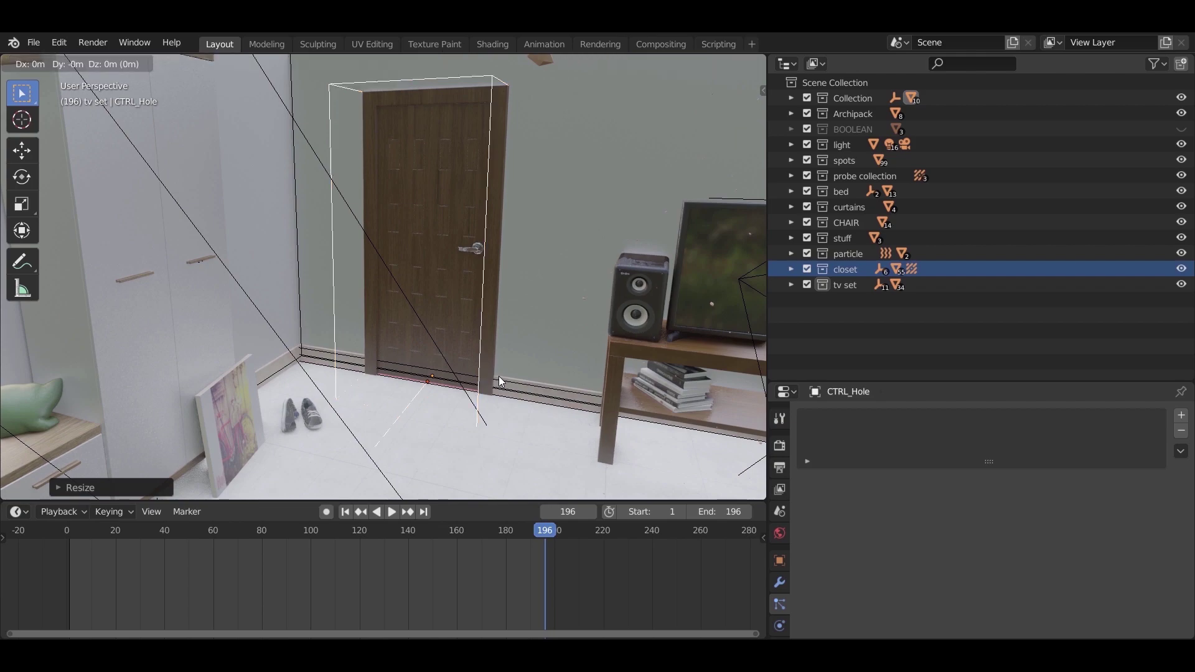
pyautogui.press('x')
pyautogui.click(479, 375)
pyautogui.scroll(-1, 438, 372)
pyautogui.moveTo(438, 373); pyautogui.dragTo(374, 364, button='middle')
pyautogui.press('s')
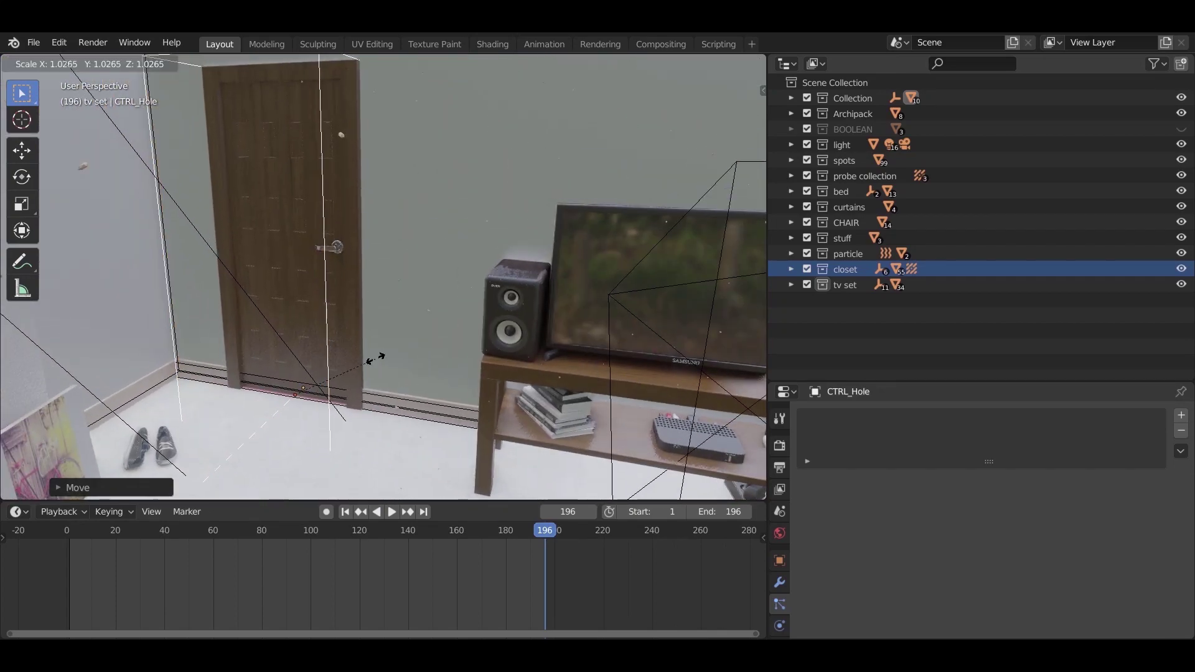
pyautogui.click(401, 371)
pyautogui.press('Tab')
pyautogui.press('Tab')
# - Select the particle emitter cube around the room and hide the particle collection
pyautogui.scroll(-10, 396, 349)
pyautogui.moveTo(396, 349); pyautogui.dragTo(341, 388, button='middle')
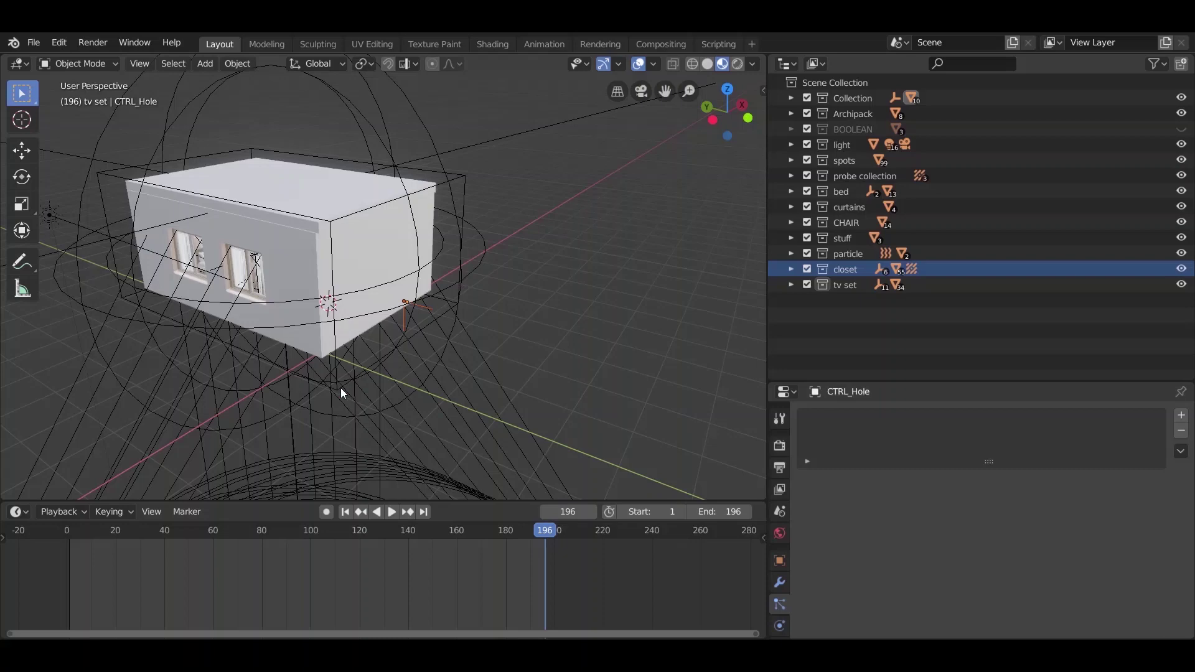
pyautogui.click(561, 359)
pyautogui.scroll(6, 562, 359)
pyautogui.moveTo(368, 338); pyautogui.dragTo(350, 313, button='middle')
pyautogui.scroll(8, 385, 256)
pyautogui.scroll(5, 460, 286)
pyautogui.moveTo(460, 286); pyautogui.dragTo(548, 283, button='middle')
pyautogui.scroll(3, 447, 282)
pyautogui.moveTo(447, 283); pyautogui.dragTo(348, 274, button='middle')
pyautogui.click(279, 196)
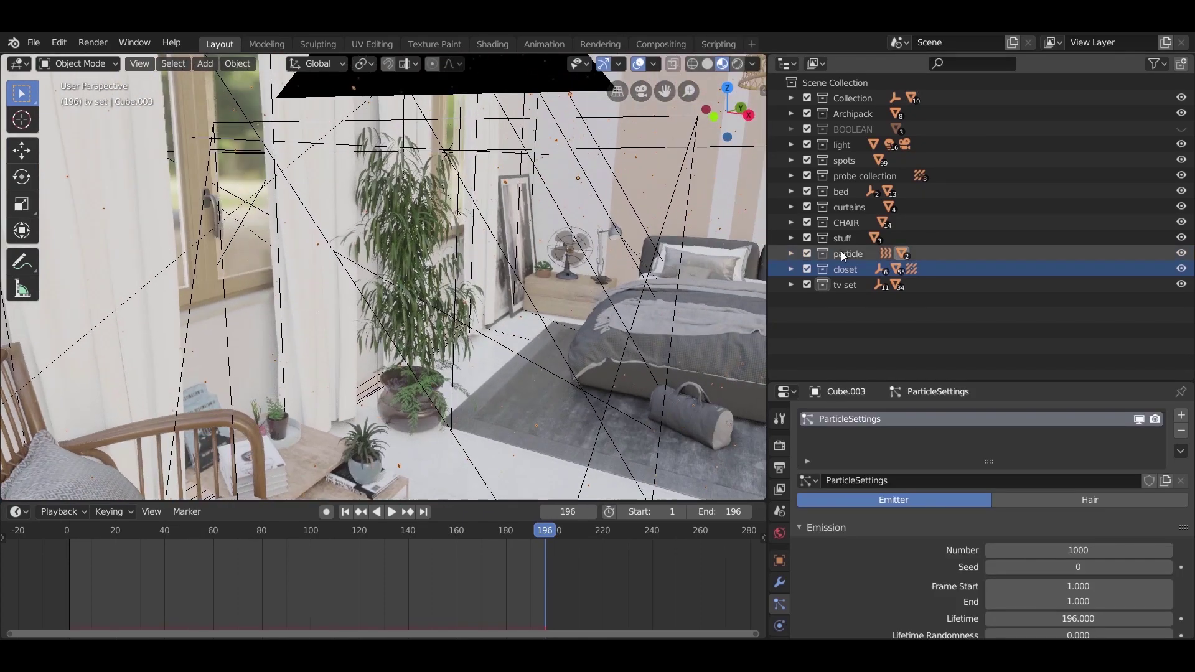
pyautogui.click(1181, 253)
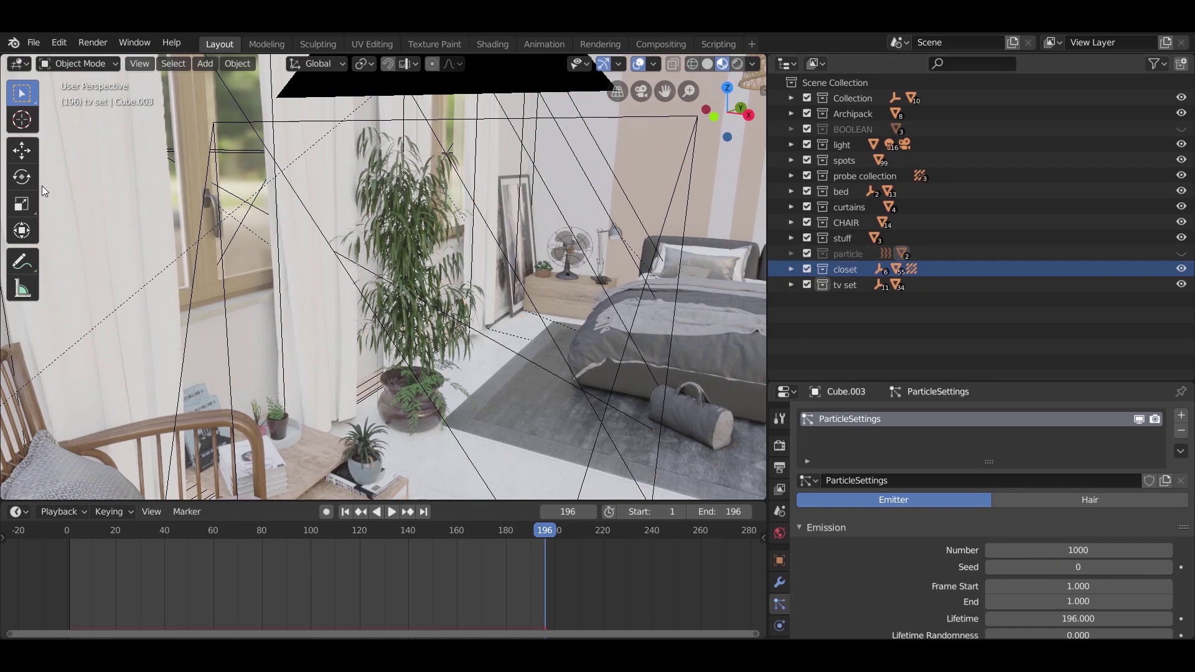
# - Select the window panel near the chair and rotate it about global Z to open it slightly
pyautogui.click(199, 118)
pyautogui.moveTo(201, 162); pyautogui.dragTo(525, 340, button='middle')
pyautogui.press('r')
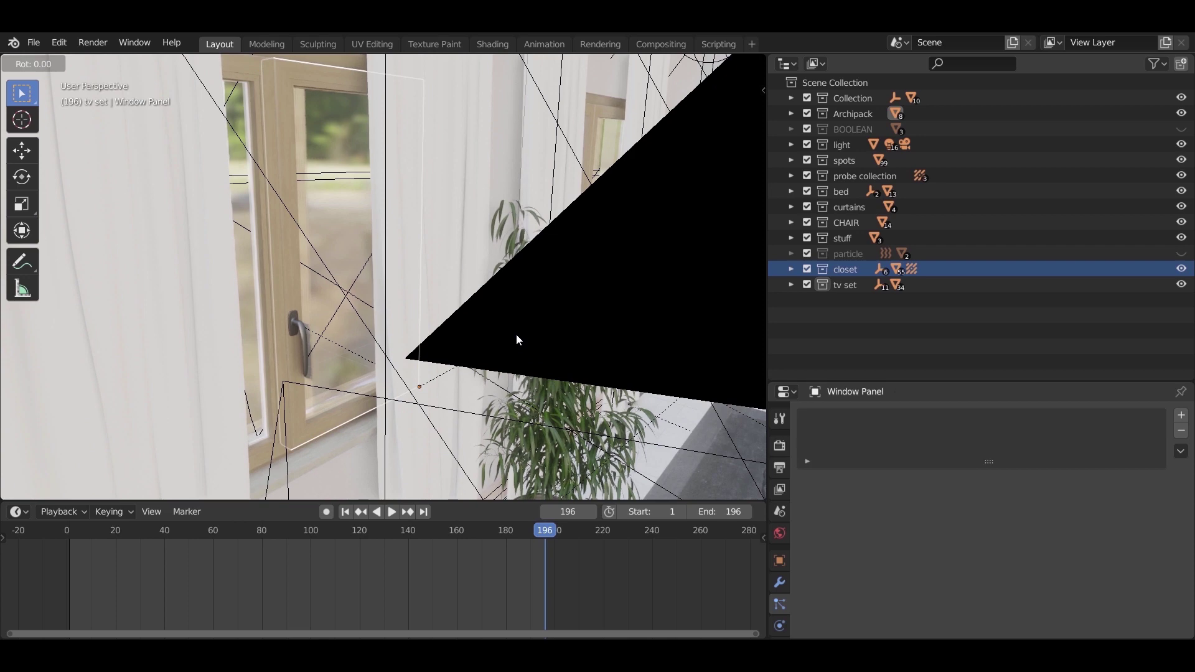
pyautogui.press('z')
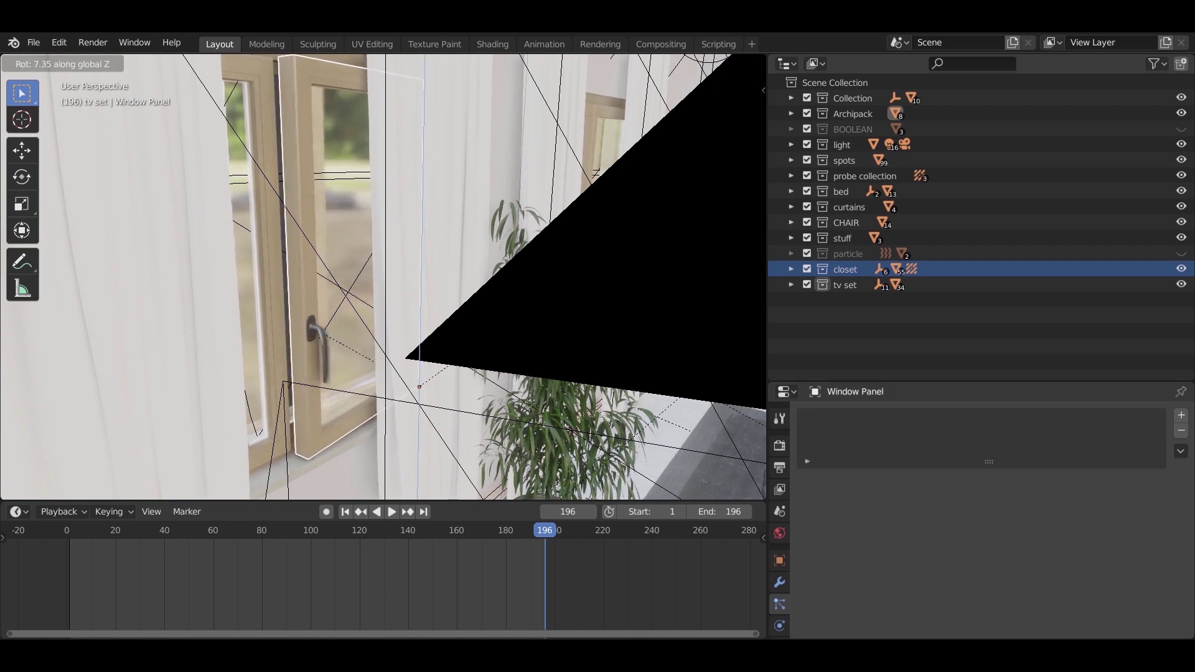
pyautogui.click(258, 296)
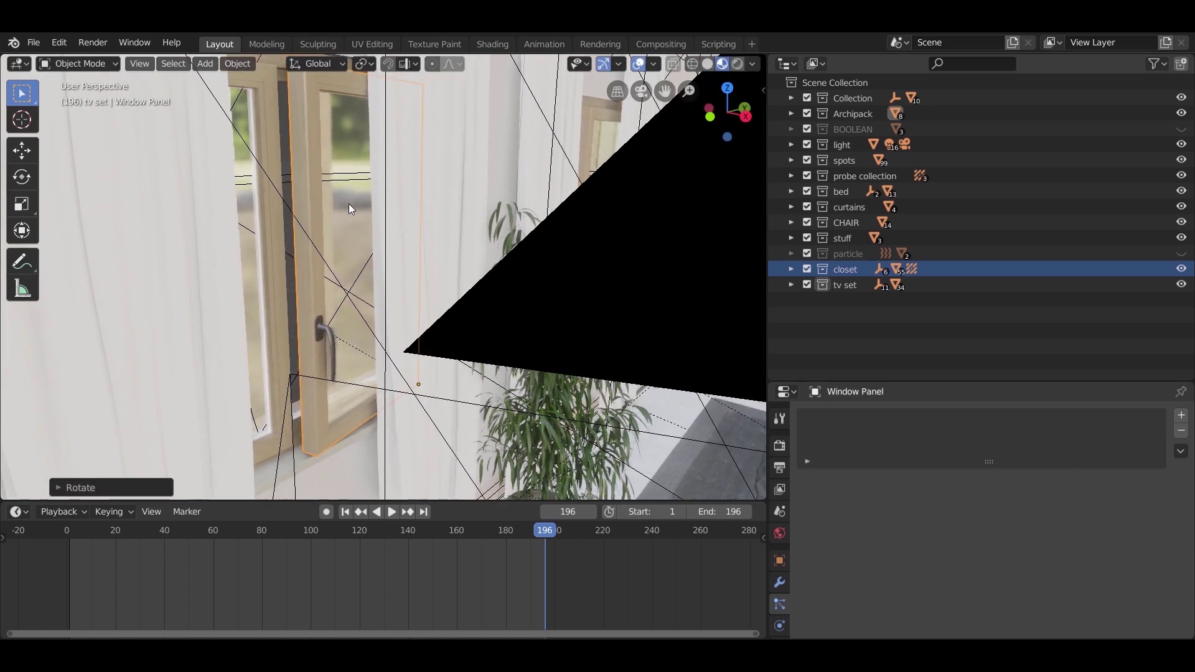
pyautogui.scroll(-4, 353, 211)
pyautogui.keyDown('shift'); pyautogui.moveTo(353, 211); pyautogui.dragTo(112, 490, button='middle'); pyautogui.keyUp('shift')
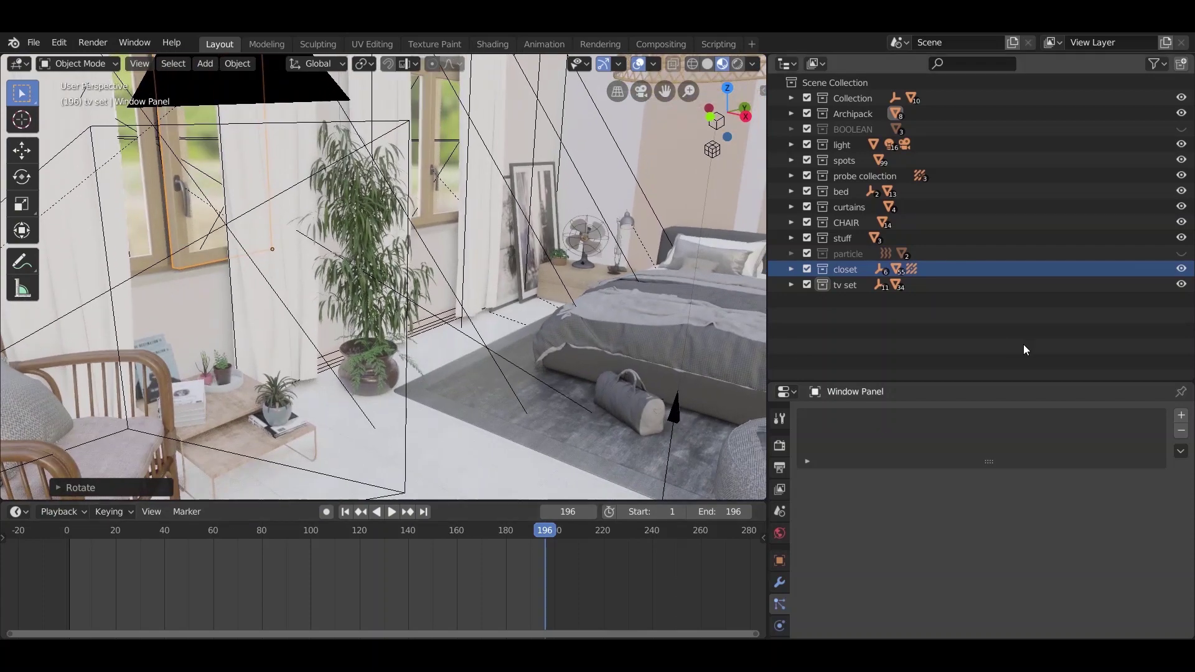
# - Show the disable-in-viewport toggles in the Outliner and check the area lights in the light collection
pyautogui.click(1155, 64)
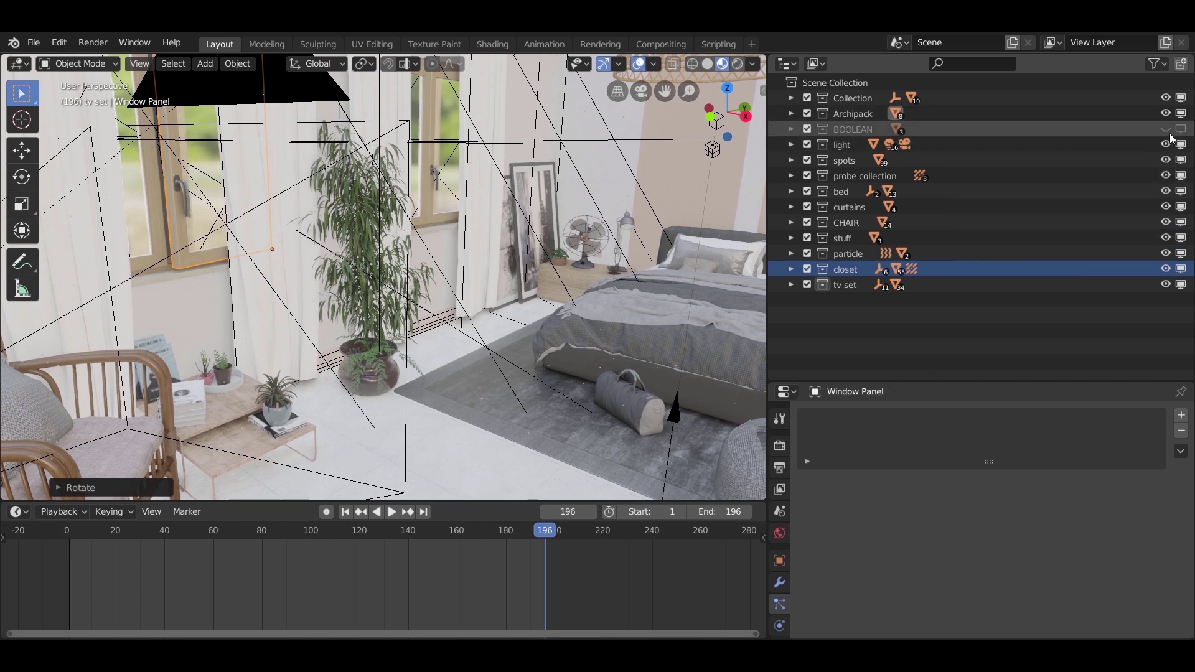
pyautogui.click(782, 142)
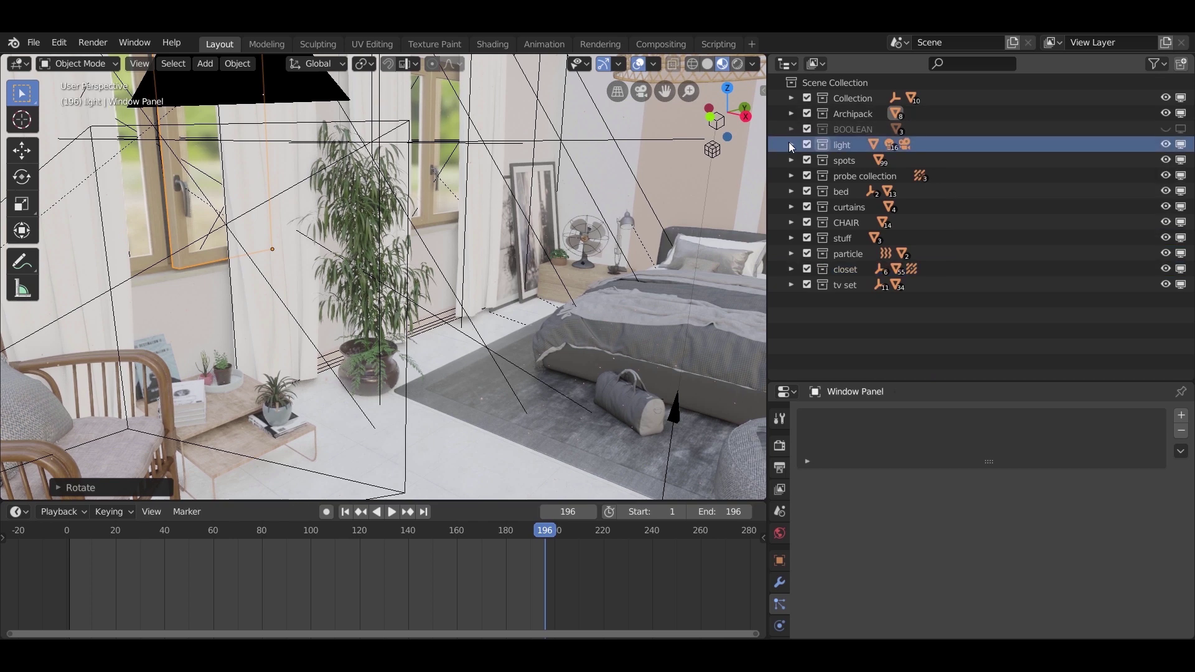
pyautogui.click(789, 144)
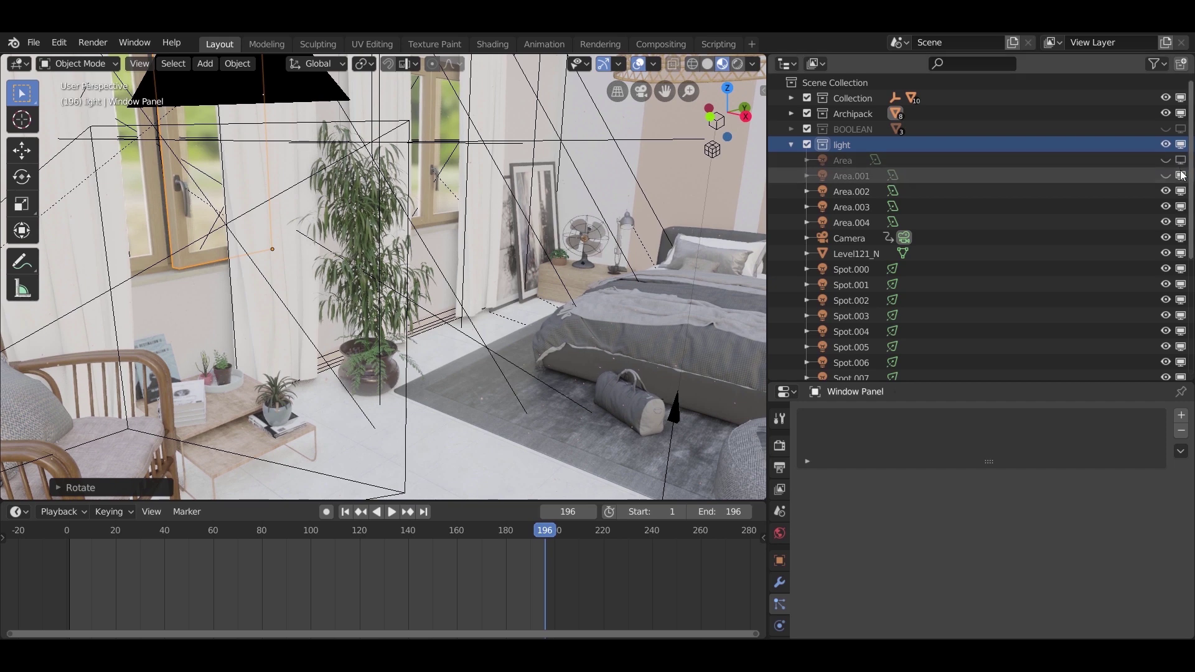
pyautogui.scroll(-5, 1029, 286)
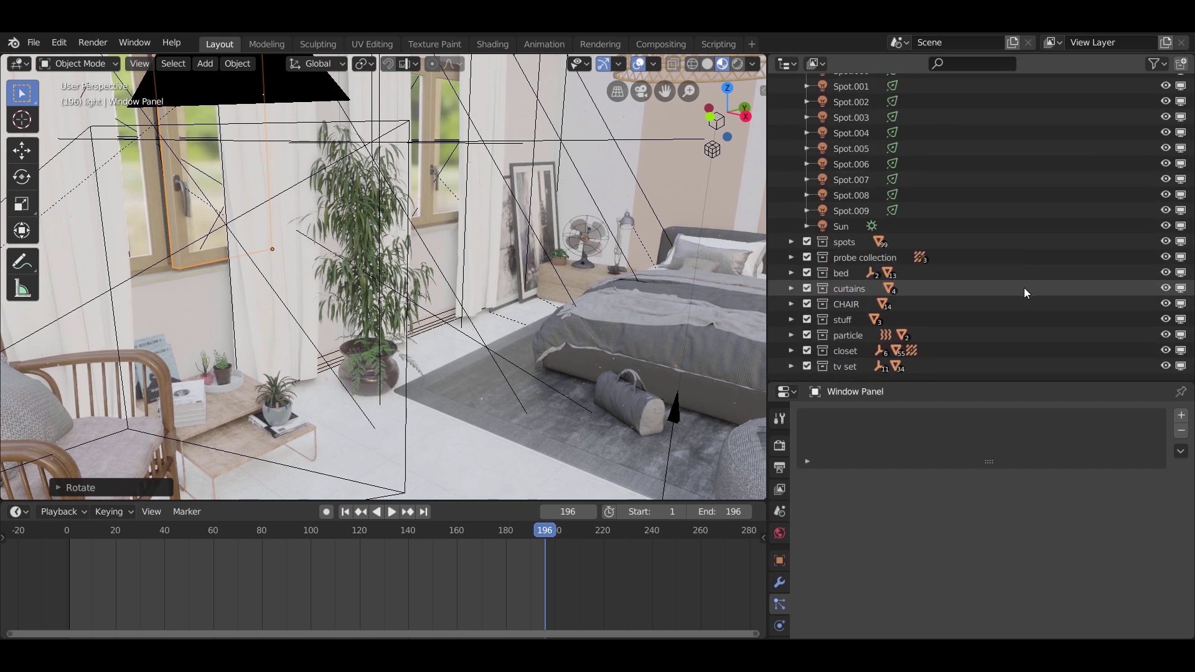
pyautogui.scroll(5, 835, 213)
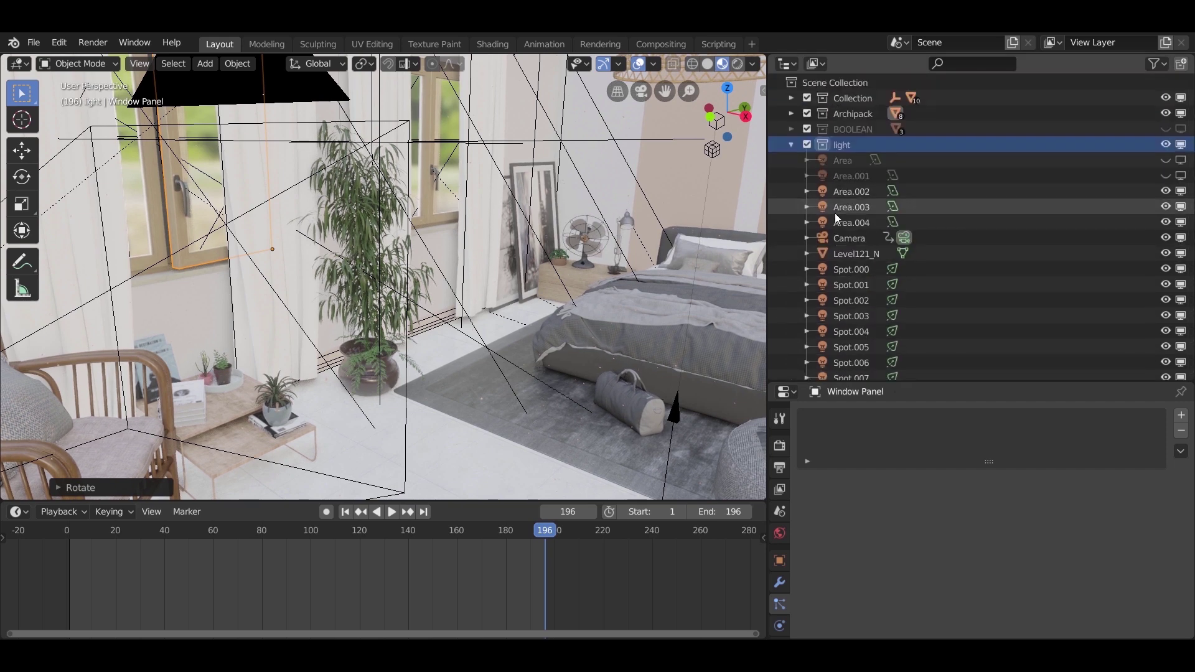
pyautogui.click(791, 145)
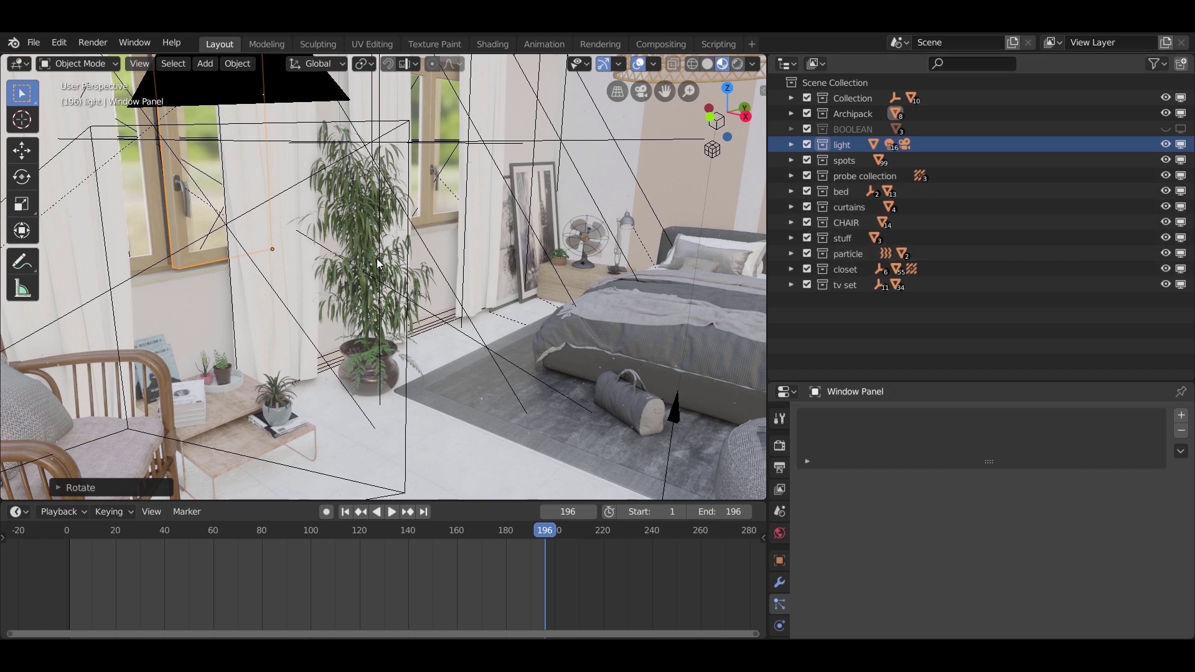
# - Return to the door and reselect its CTRL_Hole box in wireframe shading
pyautogui.moveTo(602, 323); pyautogui.dragTo(614, 414, button='middle')
pyautogui.moveTo(553, 366); pyautogui.dragTo(556, 336, button='middle')
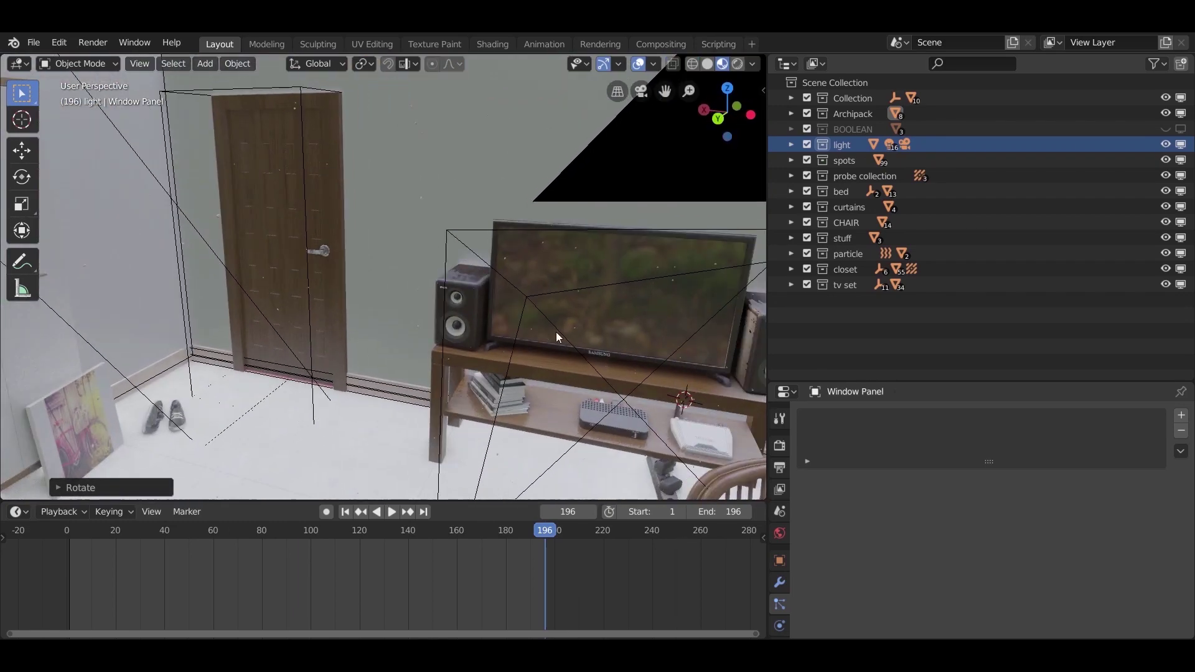
pyautogui.click(270, 397)
pyautogui.keyDown('shift'); pyautogui.moveTo(274, 397); pyautogui.dragTo(507, 379, button='middle'); pyautogui.keyUp('shift')
pyautogui.press('z')
pyautogui.click(411, 386)
pyautogui.scroll(1, 371, 425)
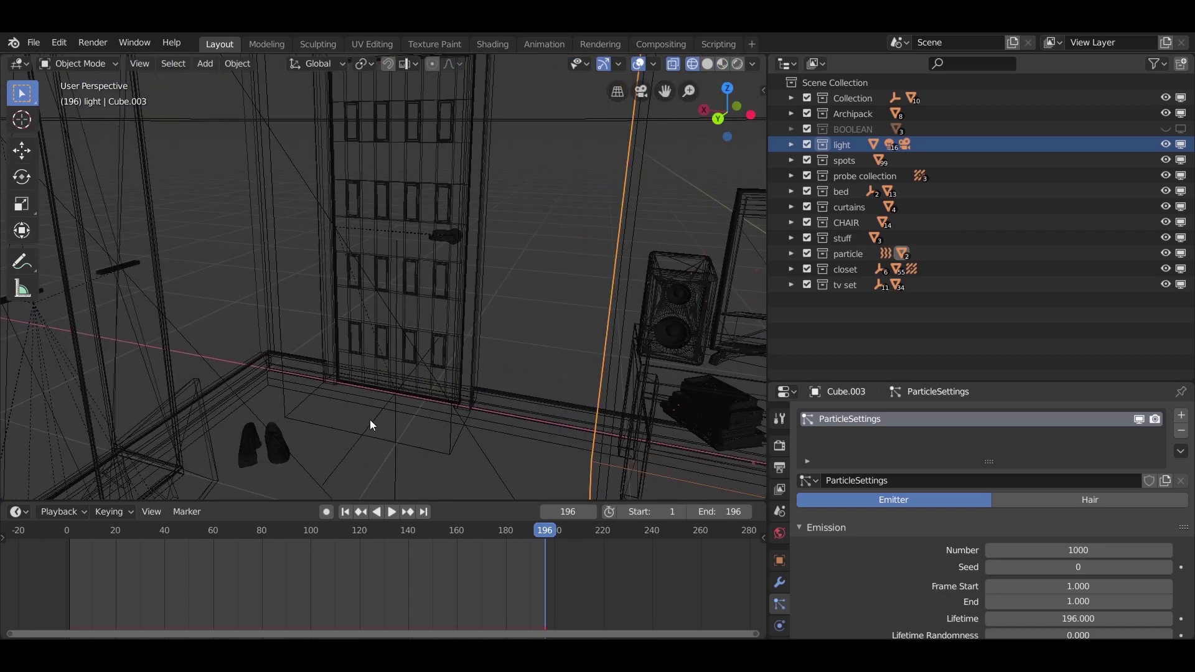
pyautogui.click(375, 438)
pyautogui.click(376, 438)
# - Frame the door in top view and hide the collection named Collection
pyautogui.press('KP_7')
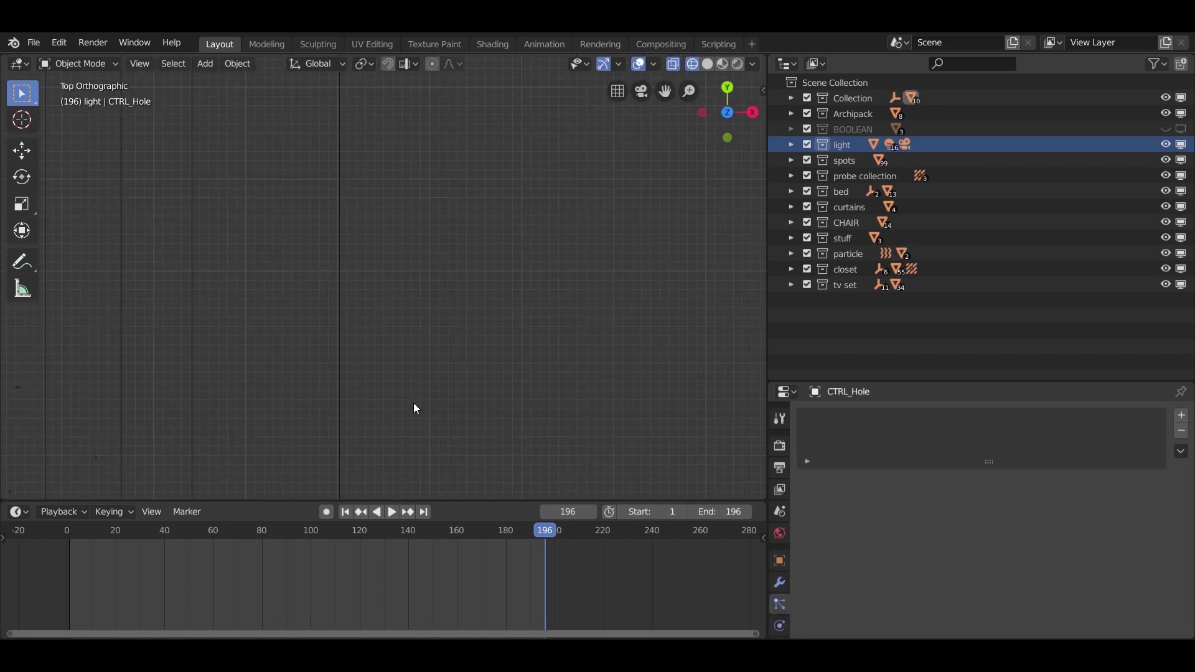
pyautogui.scroll(-14, 468, 361)
pyautogui.keyDown('shift'); pyautogui.moveTo(490, 360); pyautogui.dragTo(471, 252, button='middle'); pyautogui.keyUp('shift')
pyautogui.scroll(8, 467, 241)
pyautogui.scroll(2, 468, 244)
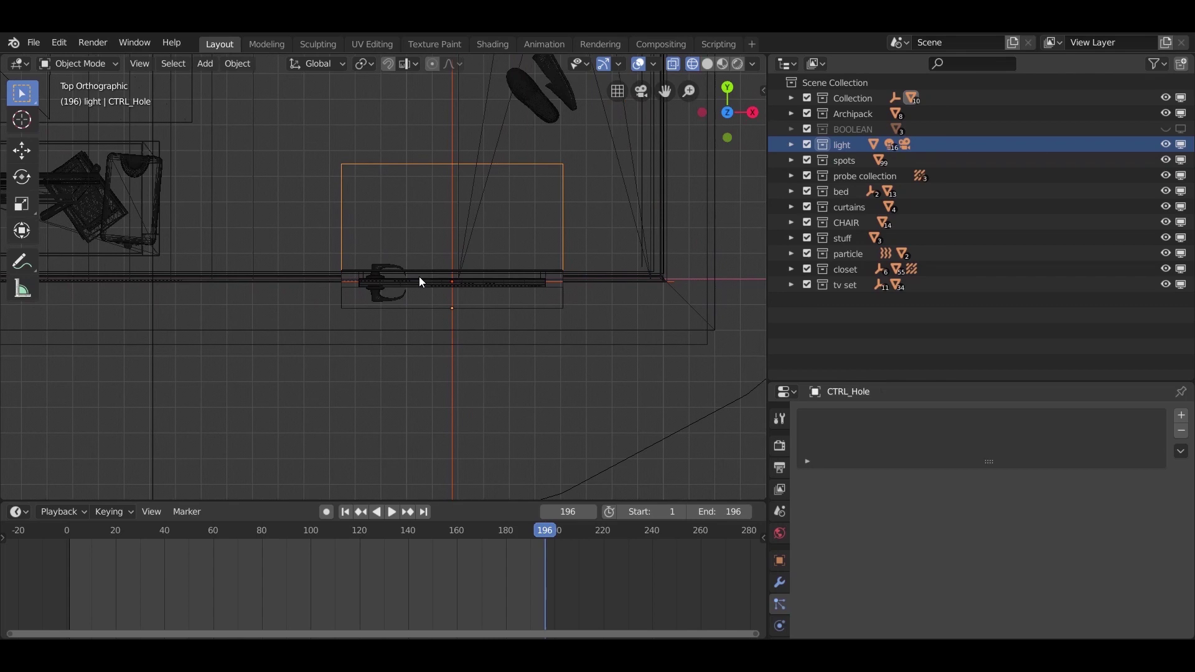
pyautogui.click(1164, 98)
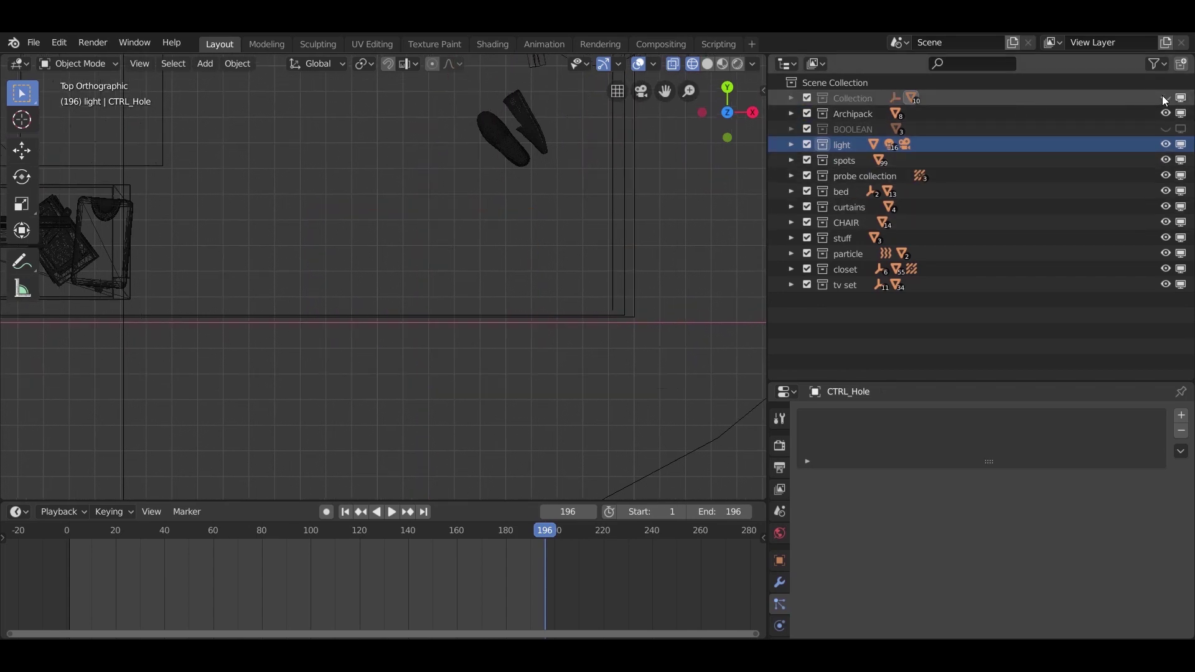
# - Show the collection named Collection again and hide every collection from light to tv set in the viewport
pyautogui.click(1163, 98)
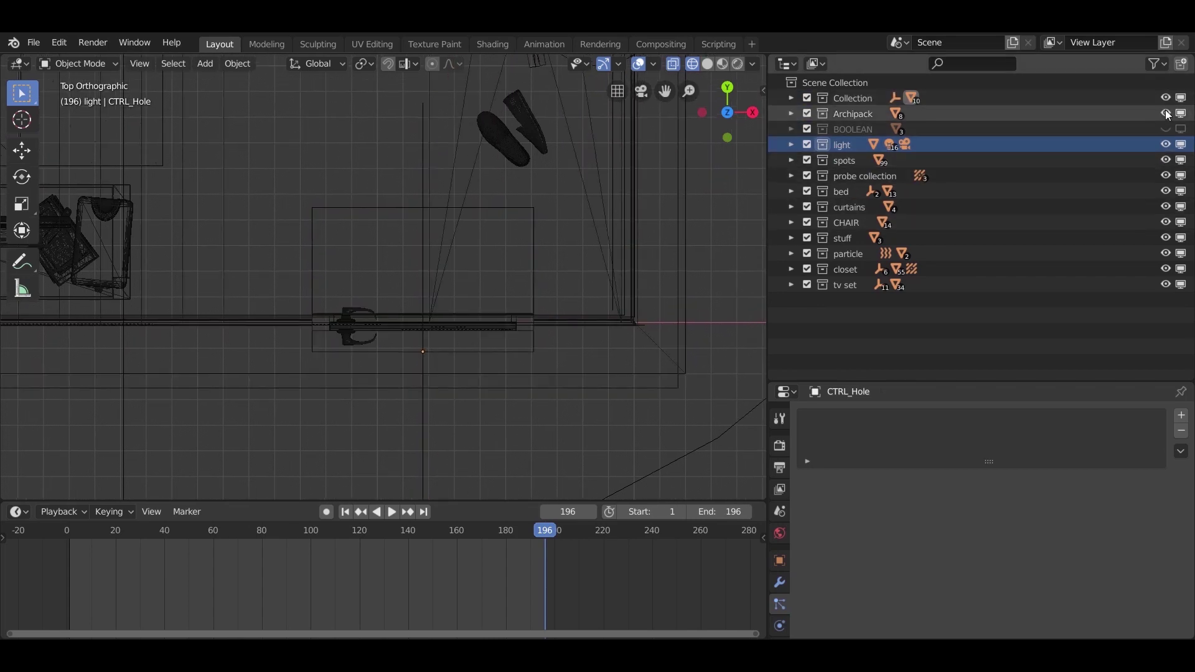
pyautogui.click(1165, 144)
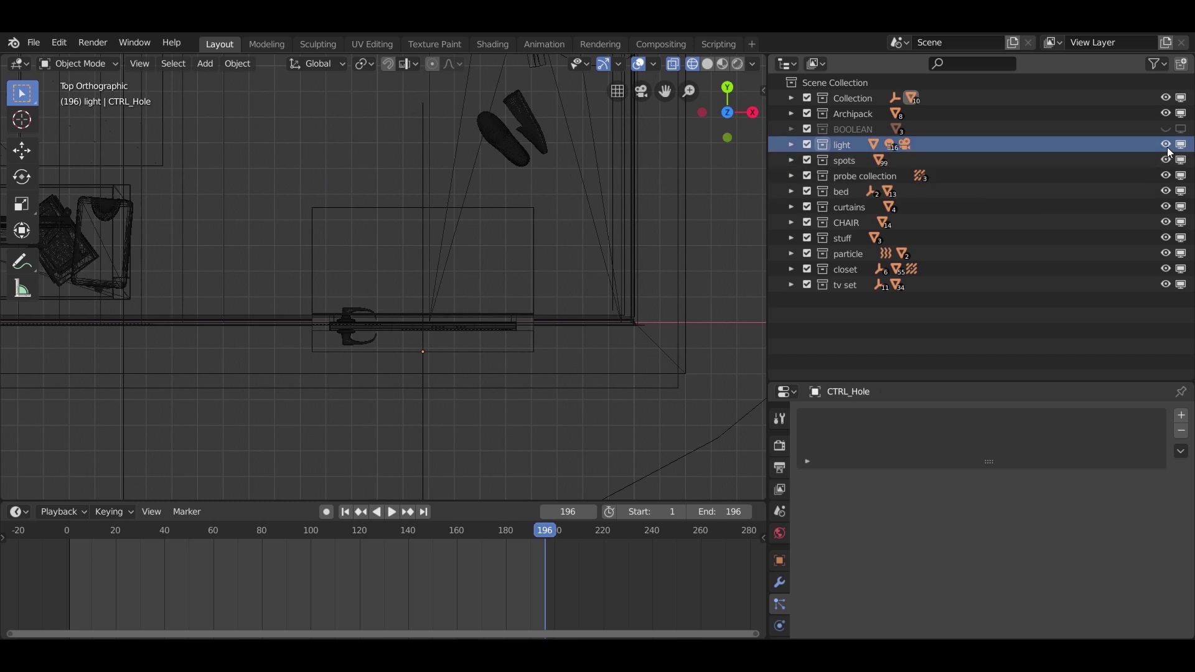
pyautogui.moveTo(1167, 186); pyautogui.dragTo(1169, 285)
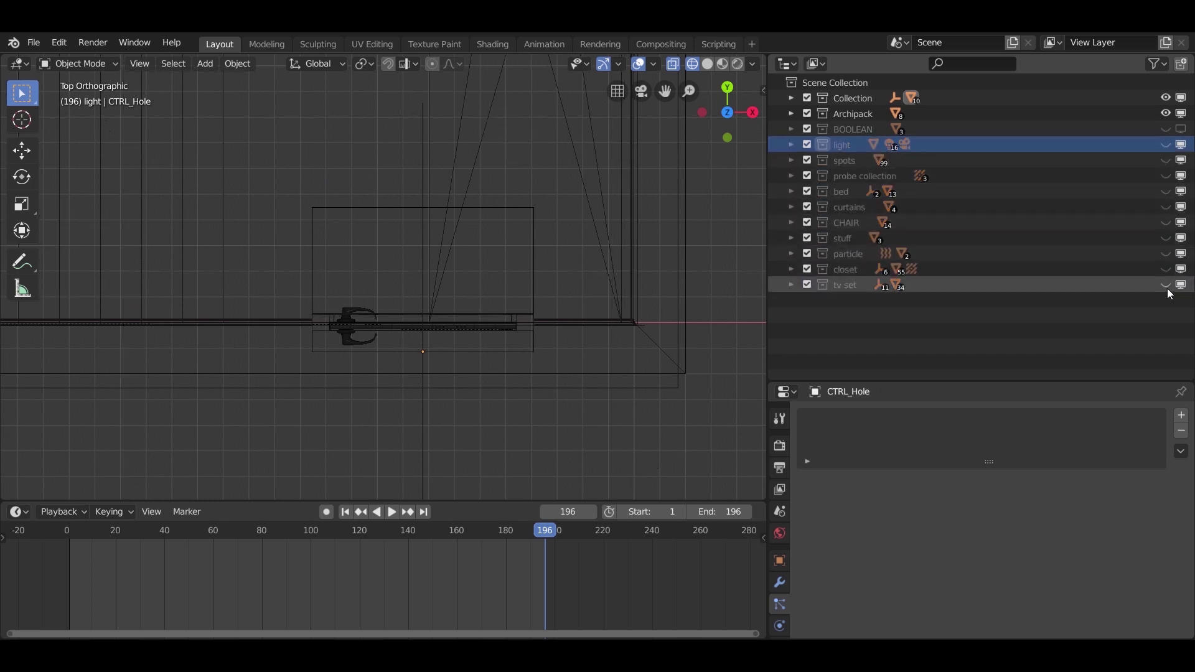
pyautogui.scroll(-7, 562, 270)
pyautogui.scroll(10, 496, 242)
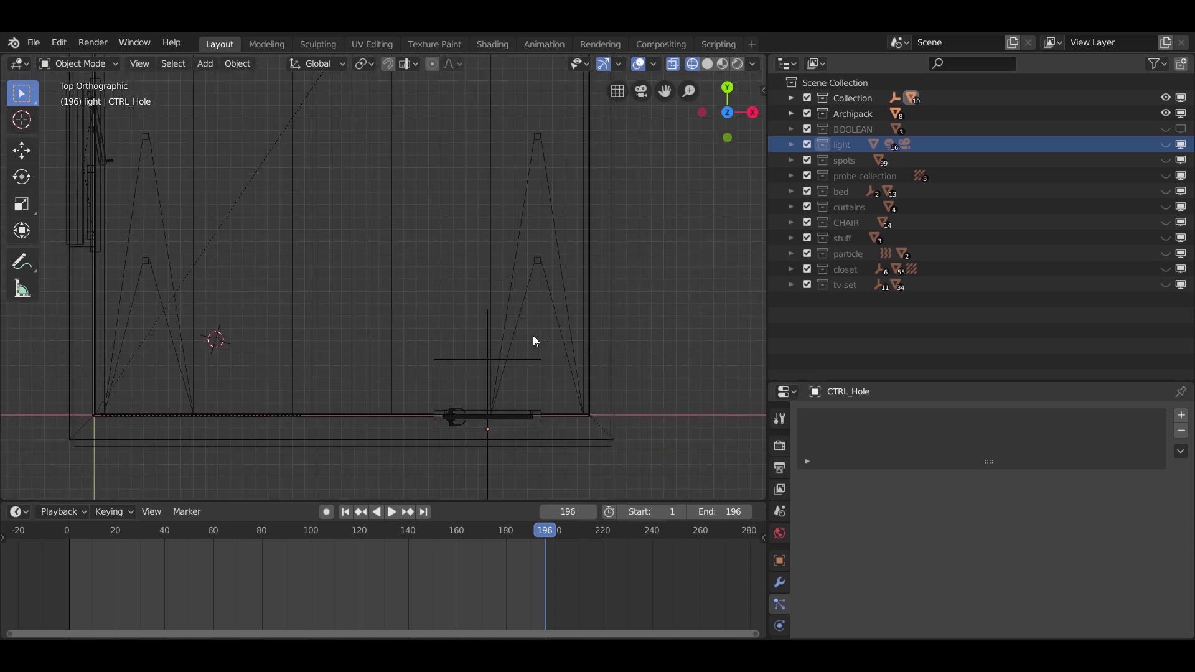
# - Box-select the complete door assembly and duplicate it in place
pyautogui.scroll(-4, 539, 277)
pyautogui.press('a')
pyautogui.scroll(-3, 544, 390)
pyautogui.moveTo(339, 353); pyautogui.dragTo(229, 159)
pyautogui.hotkey('shift', 'd')
pyautogui.rightClick(435, 394)
pyautogui.keyDown('shift'); pyautogui.moveTo(435, 393); pyautogui.dragTo(487, 453, button='middle'); pyautogui.keyUp('shift')
pyautogui.scroll(-2, 493, 307)
pyautogui.scroll(6, 582, 394)
pyautogui.keyDown('shift'); pyautogui.moveTo(591, 399); pyautogui.dragTo(453, 290, button='middle'); pyautogui.keyUp('shift')
# - Select the copied door leaf and frame with their control empty and duplicate them in place
pyautogui.click(449, 285)
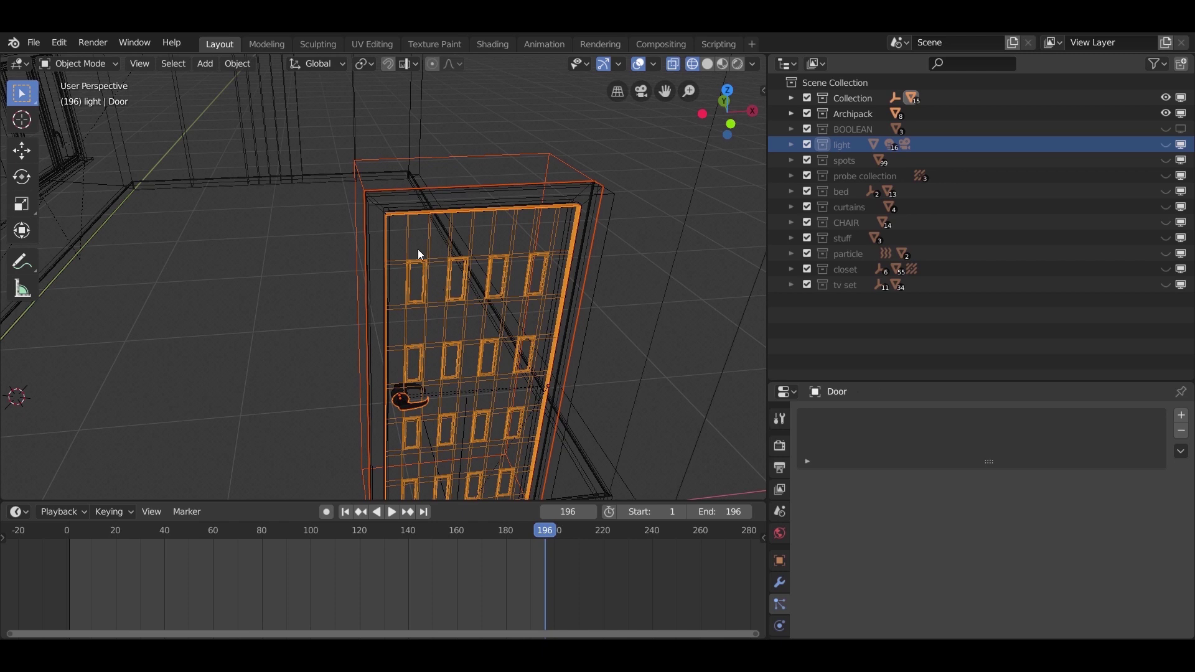
pyautogui.click(387, 208)
pyautogui.click(376, 206)
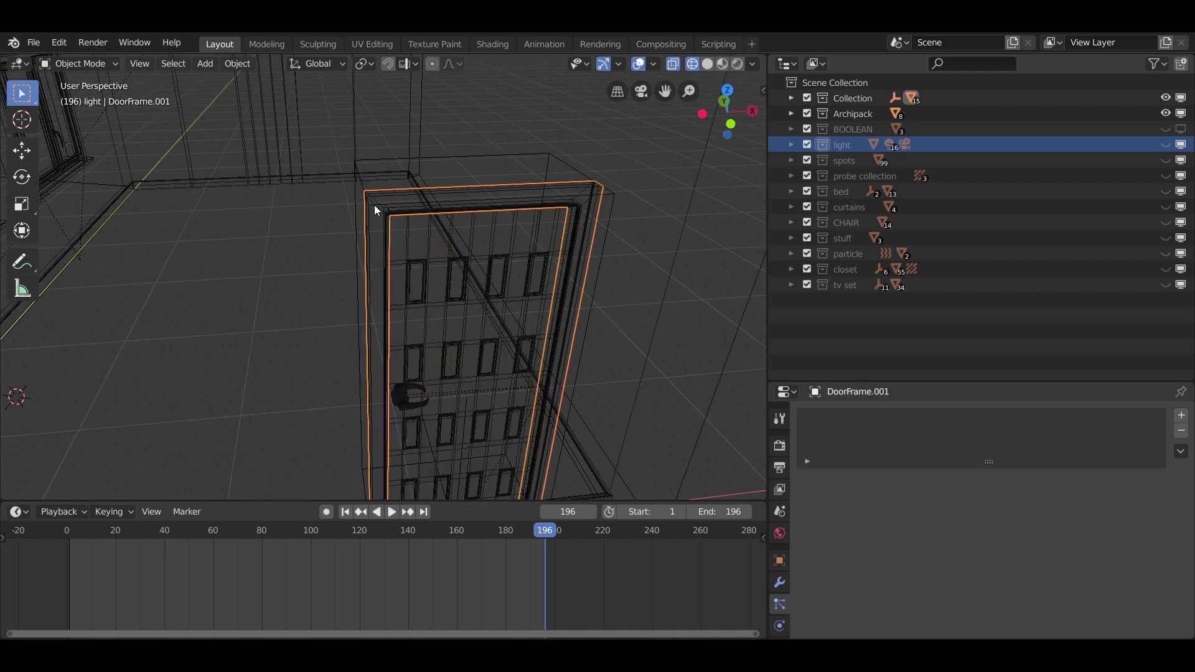
pyautogui.click(421, 260)
pyautogui.scroll(-4, 422, 260)
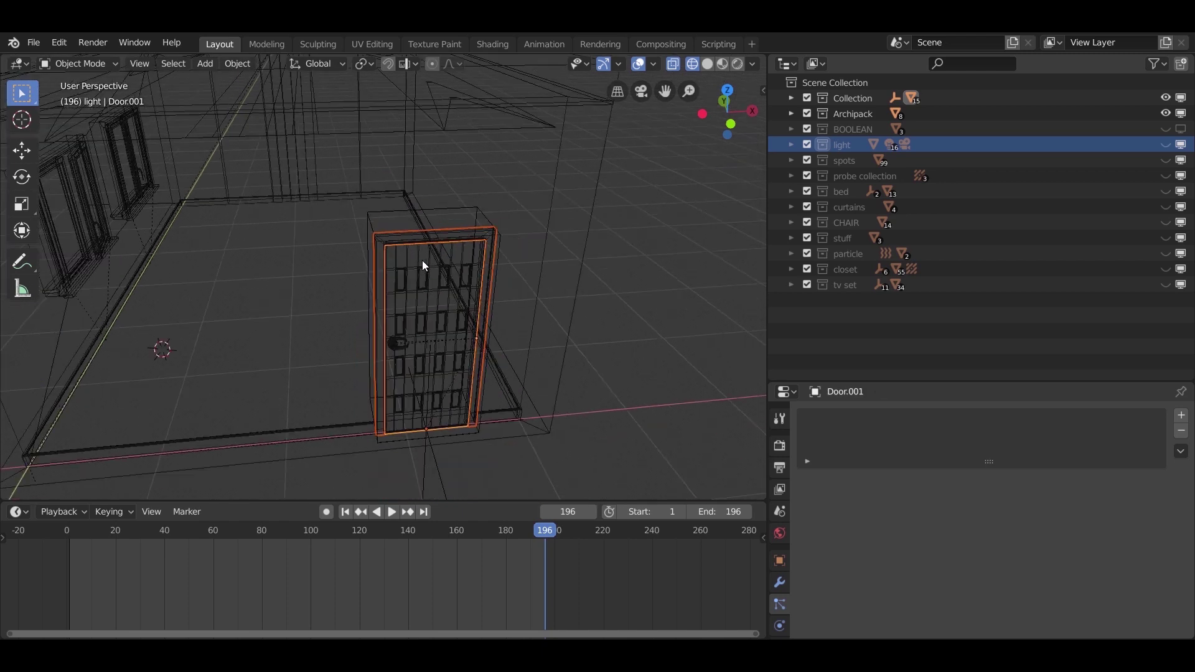
pyautogui.press('g')
pyautogui.click(452, 392)
pyautogui.keyDown('shift'); pyautogui.moveTo(430, 474); pyautogui.dragTo(424, 478); pyautogui.keyUp('shift')
pyautogui.press('g')
pyautogui.rightClick(516, 337)
pyautogui.hotkey('shift', 'd')
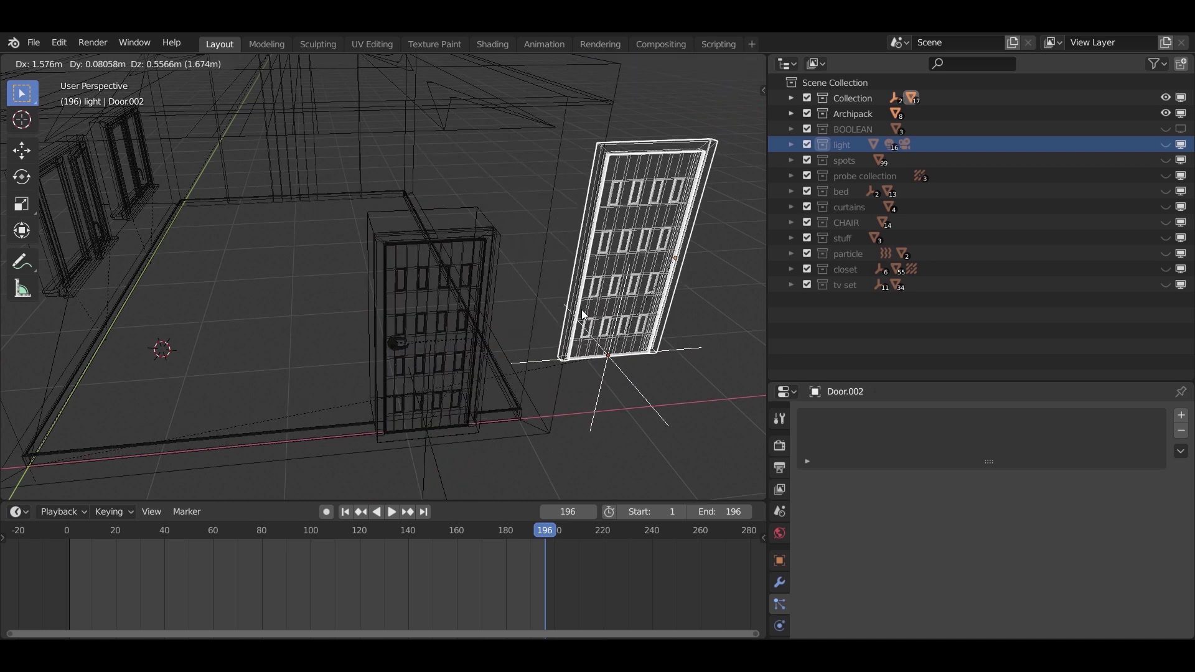
pyautogui.rightClick(573, 319)
# - Move the new door copy in top view onto the long wall opposite the windows, near the room's far end
pyautogui.press('KP_7')
pyautogui.scroll(-5, 484, 349)
pyautogui.keyDown('shift'); pyautogui.moveTo(543, 173); pyautogui.dragTo(514, 312, button='middle'); pyautogui.keyUp('shift')
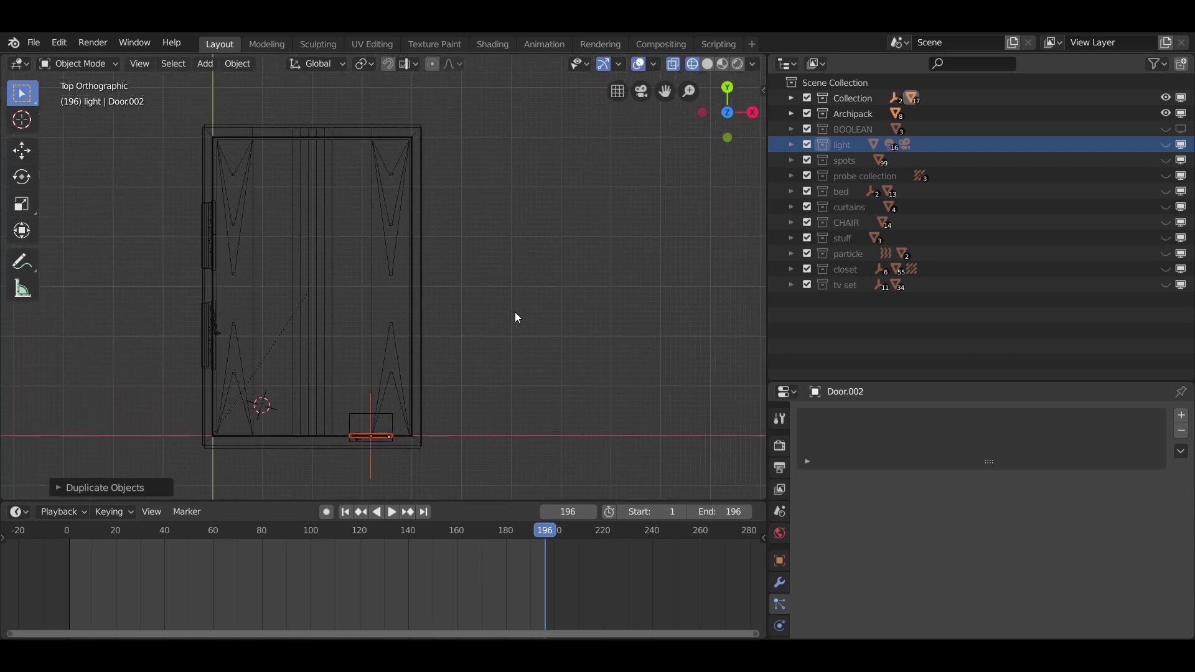
pyautogui.press('g')
pyautogui.click(542, 82)
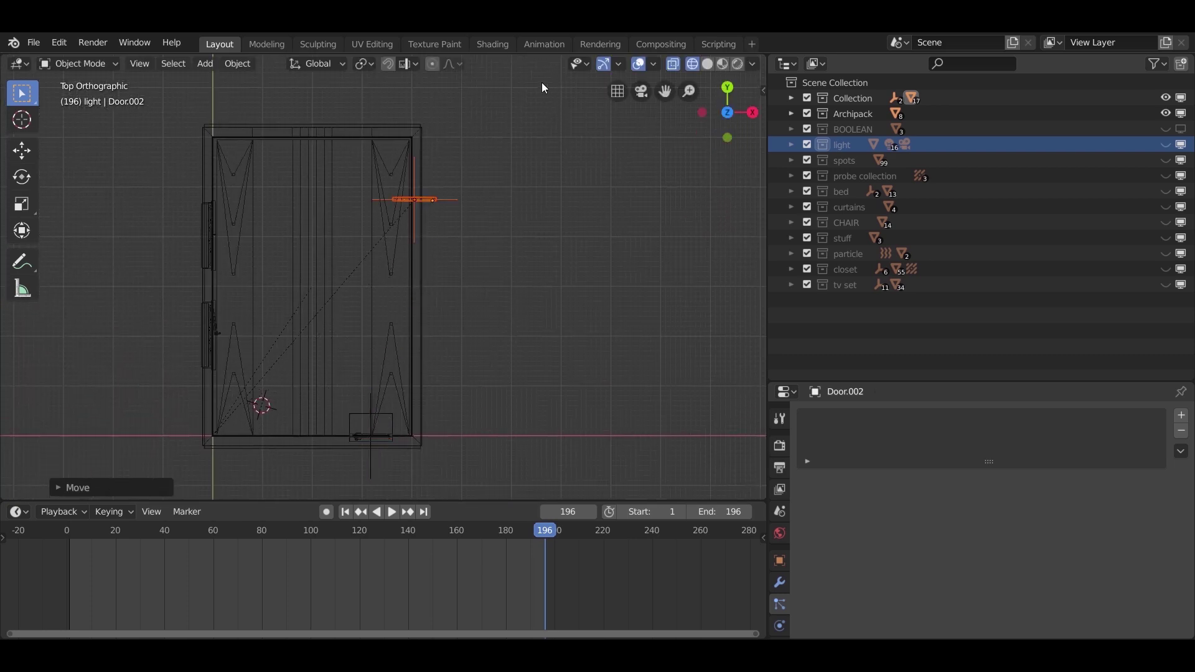
pyautogui.scroll(8, 490, 120)
pyautogui.press('r')
pyautogui.write('z090')
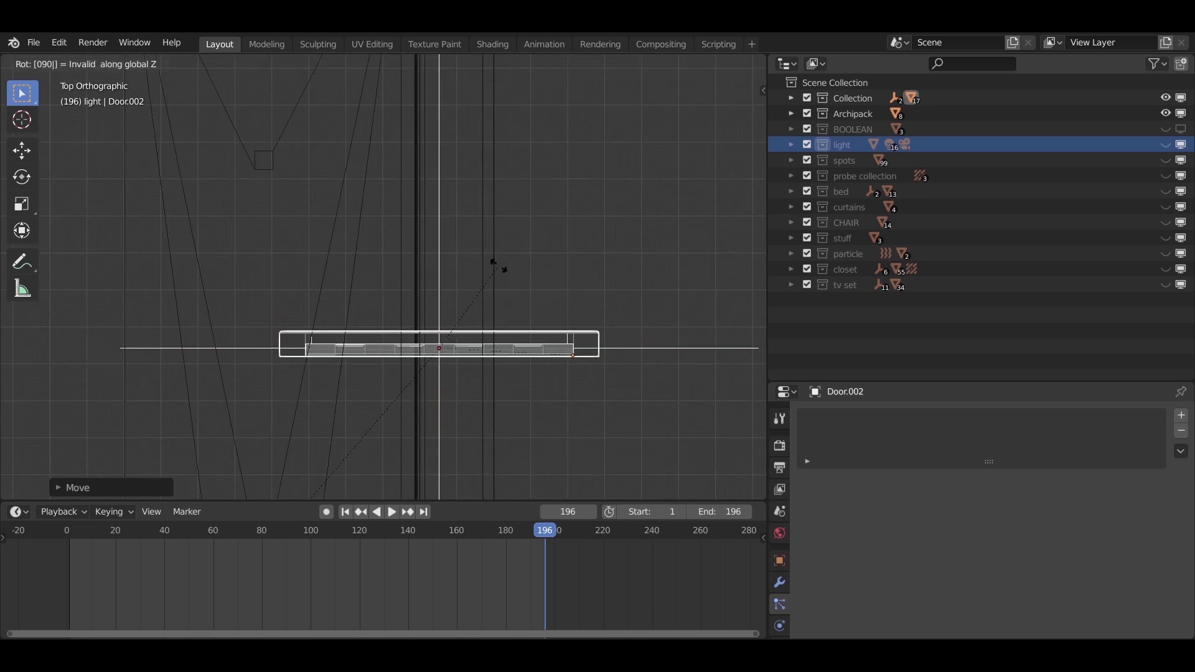
pyautogui.rightClick(498, 267)
# - Rotate the door copy by -90° about the global Z axis so it runs along the wall
pyautogui.moveTo(488, 318); pyautogui.dragTo(512, 279, button='middle')
pyautogui.press('r')
pyautogui.press('z')
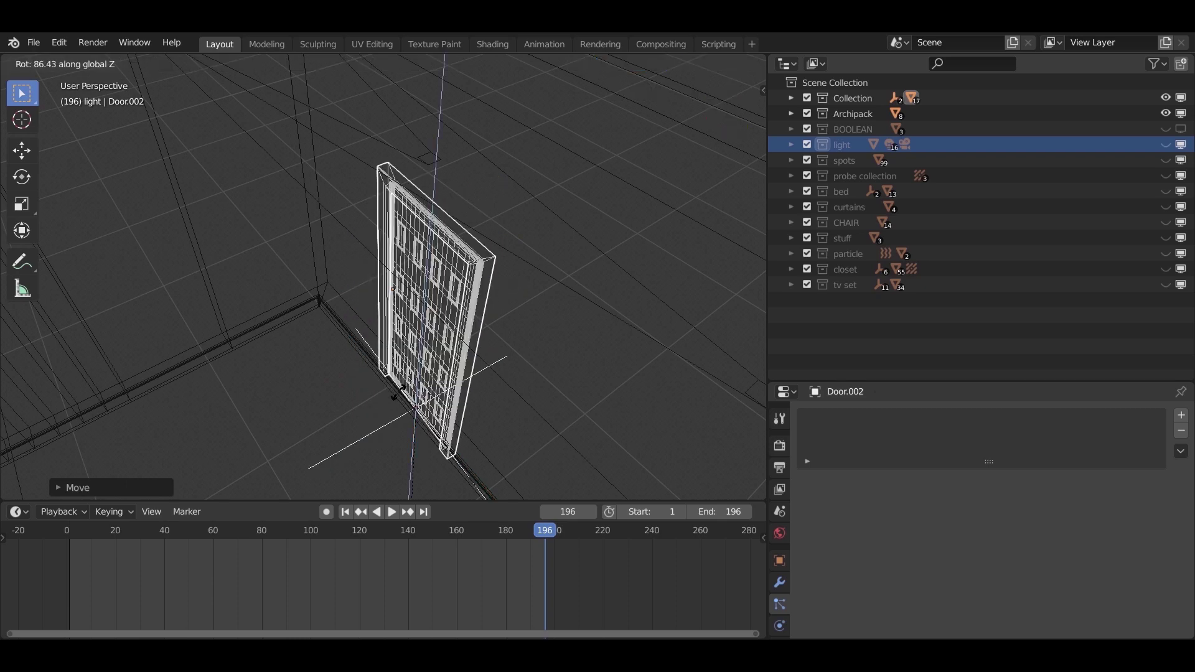
pyautogui.write('90')
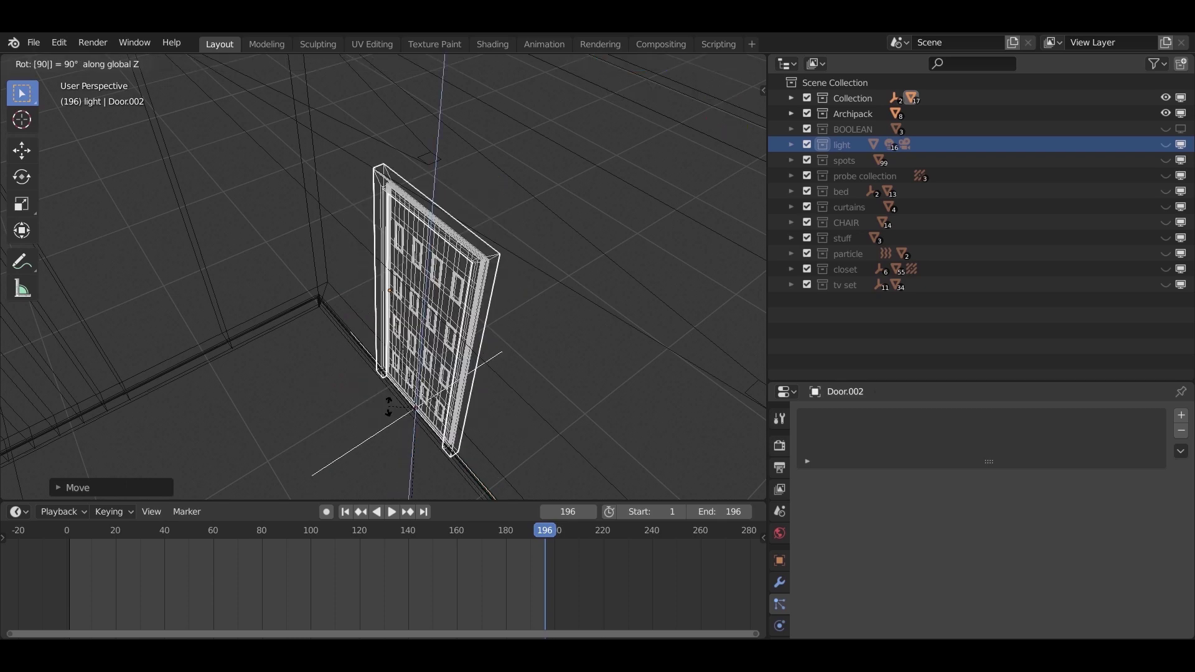
pyautogui.write('-')
pyautogui.press('Return')
# - Leave wireframe shading and shift the door copy slightly along global X so it sits in the wall
pyautogui.moveTo(434, 391)
pyautogui.mouseDown(button='middle')
pyautogui.moveTo(468, 344)
pyautogui.moveTo(340, 405)
pyautogui.moveTo(446, 392)
pyautogui.moveTo(485, 298)
pyautogui.moveTo(508, 320)
pyautogui.moveTo(489, 338)
pyautogui.mouseUp(button='middle')
pyautogui.hotkey('shift', 'z')
pyautogui.press('g')
pyautogui.press('x')
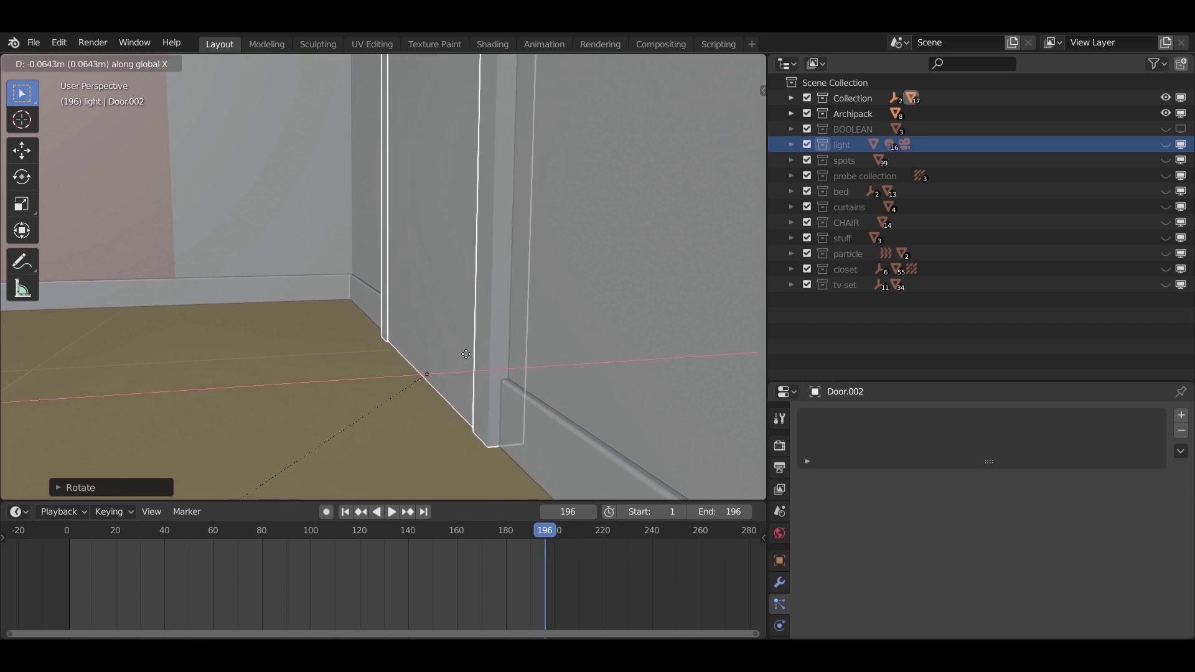
pyautogui.click(468, 356)
# - Try rotating the door copy about global Z at the wall and check its base against the skirting
pyautogui.moveTo(472, 358); pyautogui.dragTo(499, 377, button='middle')
pyautogui.press('r')
pyautogui.press('z')
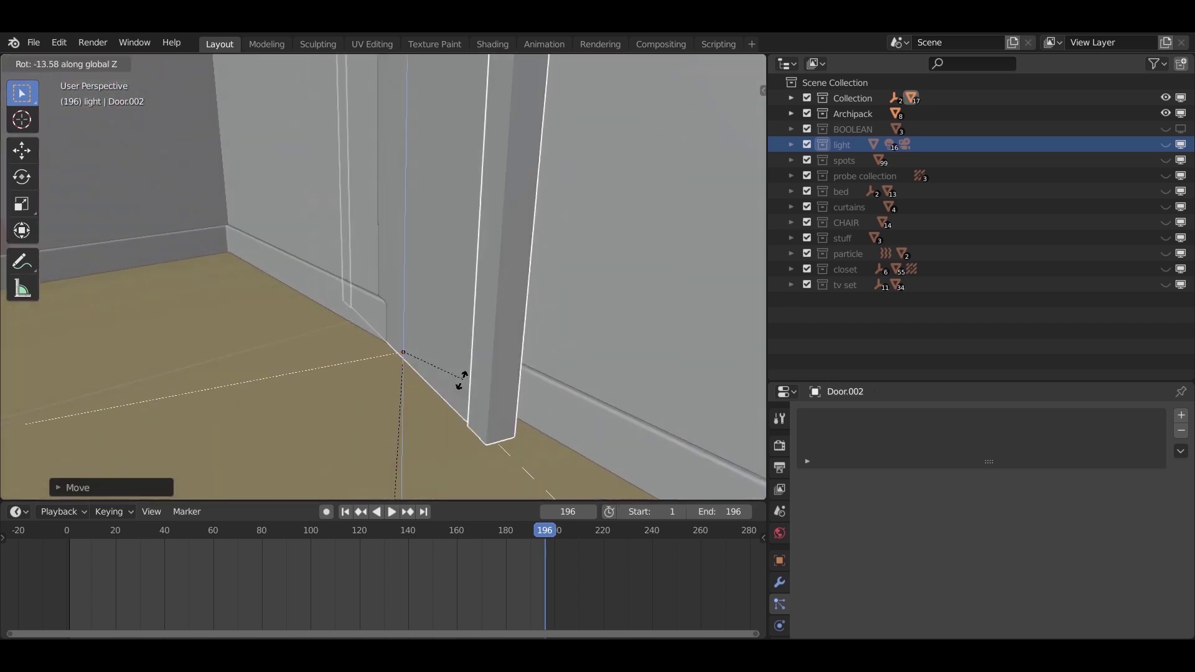
pyautogui.click(453, 359)
pyautogui.moveTo(454, 359); pyautogui.dragTo(440, 370, button='middle')
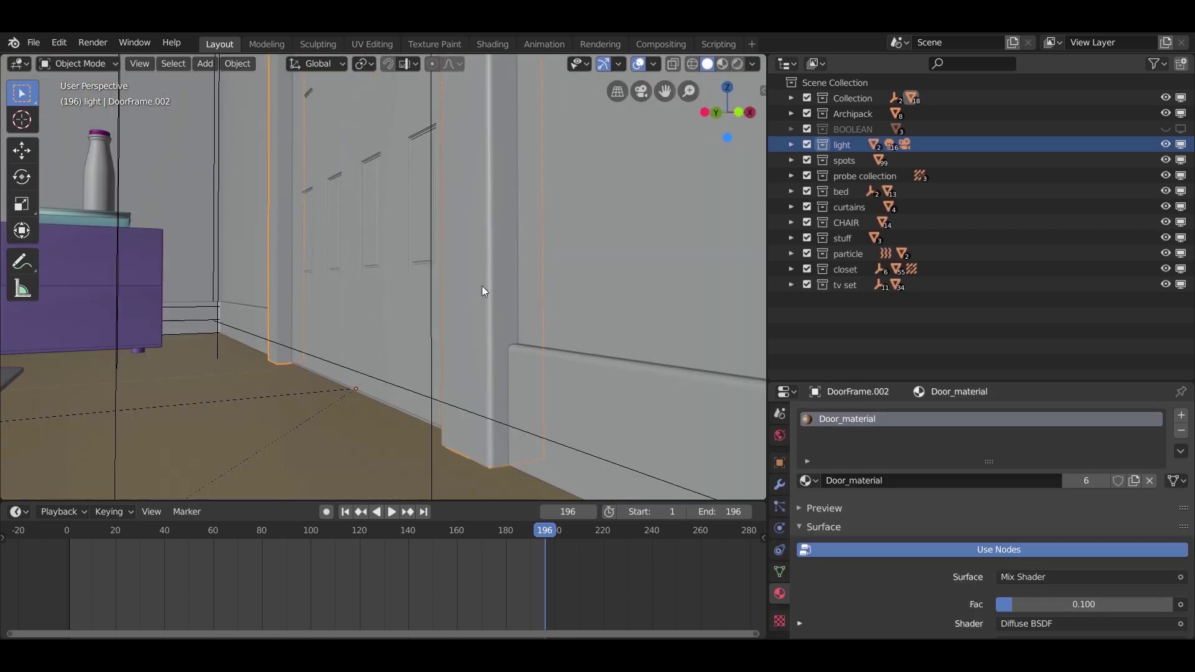
# - Switch the viewport to Look Dev shading, check the new door from inside the room and deselect everything
pyautogui.press('z')
pyautogui.click(463, 367)
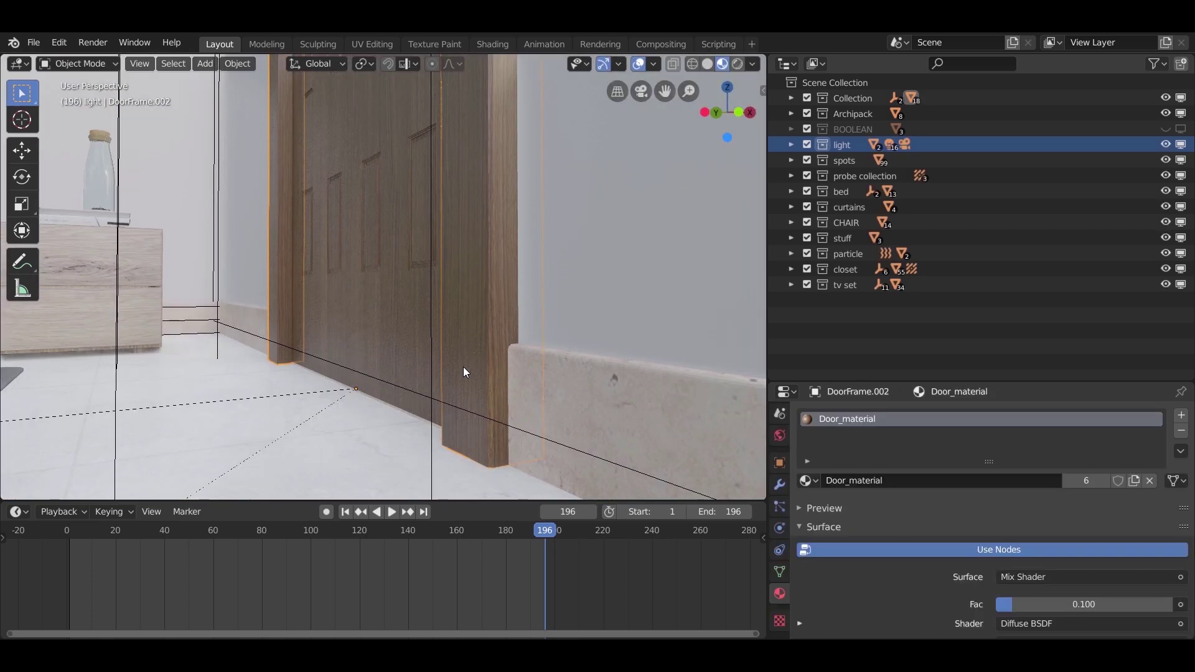
pyautogui.moveTo(478, 120); pyautogui.dragTo(556, 321, button='middle')
pyautogui.scroll(-10, 554, 316)
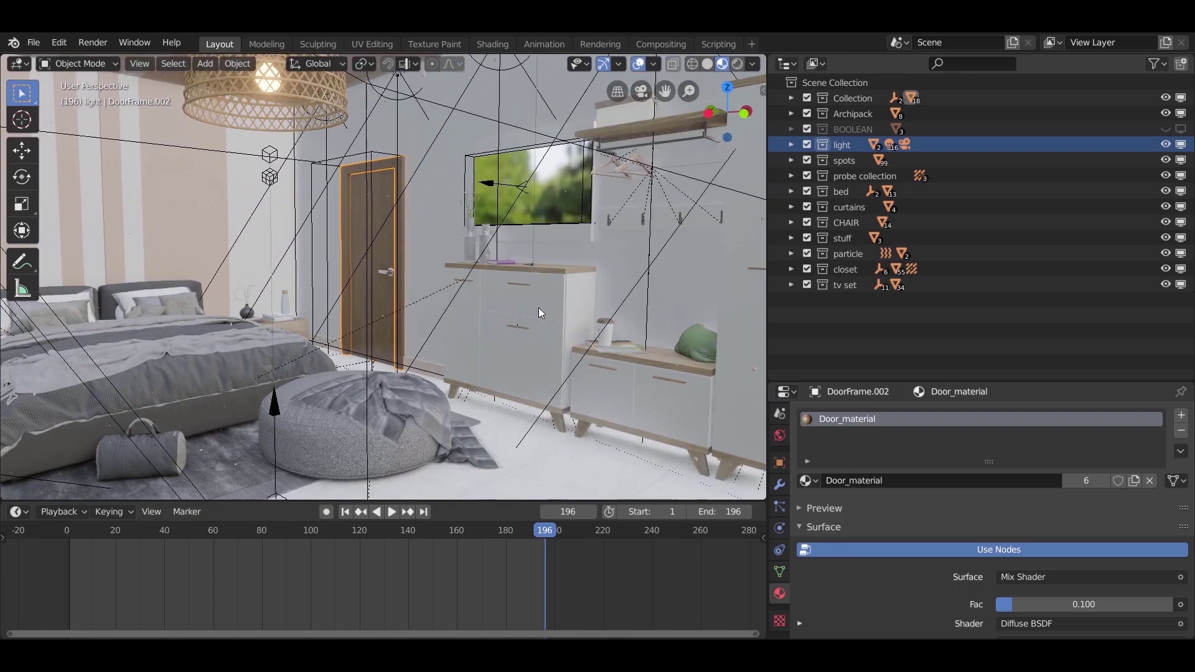
pyautogui.moveTo(578, 349); pyautogui.dragTo(243, 249, button='middle')
pyautogui.scroll(3, 625, 354)
pyautogui.click(173, 64)
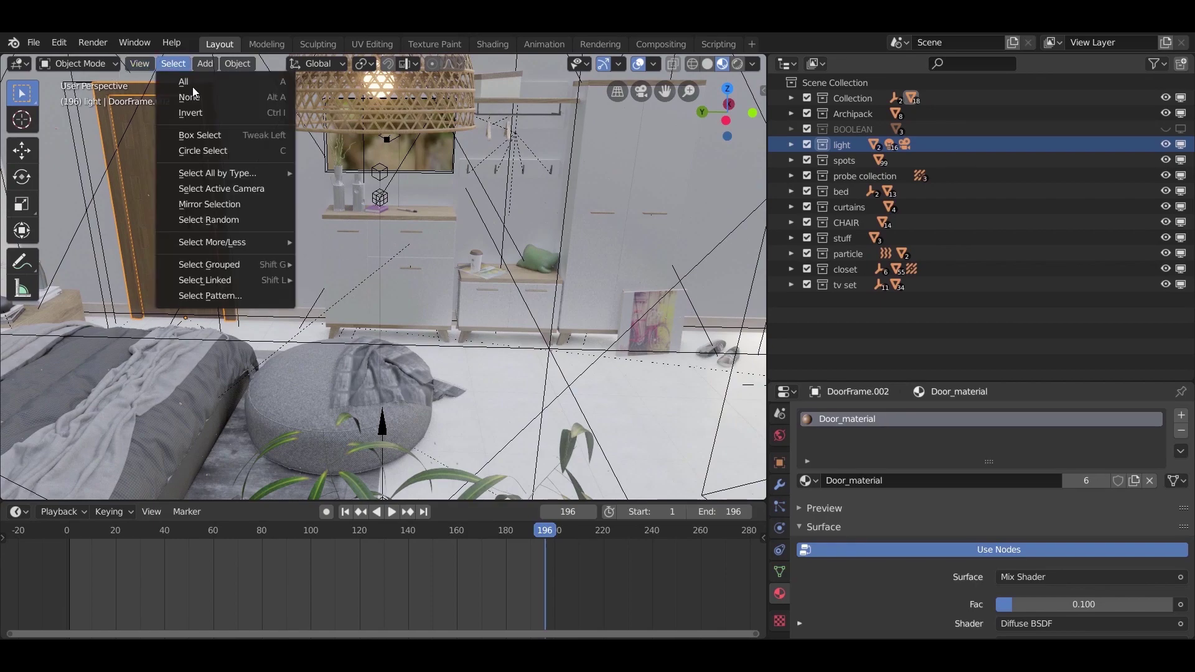
pyautogui.click(223, 100)
# - Hide the viewport overlays and preview the bed area in Rendered shading before returning to Look Dev
pyautogui.moveTo(379, 351); pyautogui.dragTo(249, 343, button='middle')
pyautogui.keyDown('shift'); pyautogui.moveTo(249, 343); pyautogui.dragTo(398, 358, button='middle'); pyautogui.keyUp('shift')
pyautogui.scroll(8, 366, 318)
pyautogui.scroll(-1, 427, 358)
pyautogui.scroll(1, 427, 359)
pyautogui.click(639, 64)
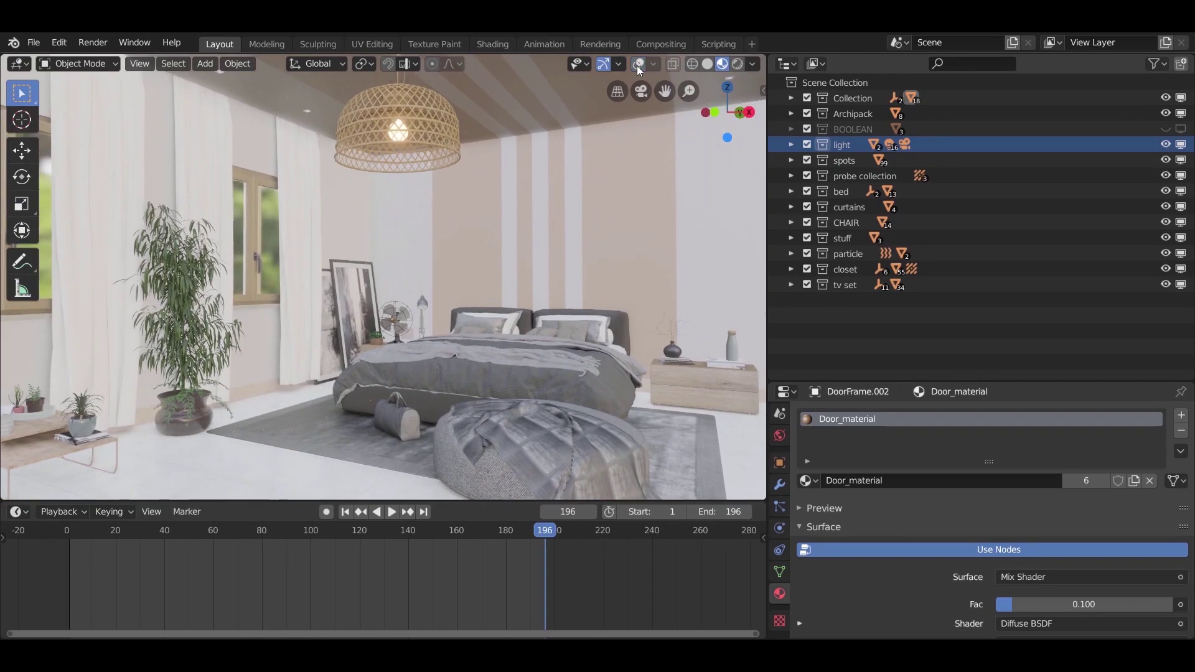
pyautogui.press('z')
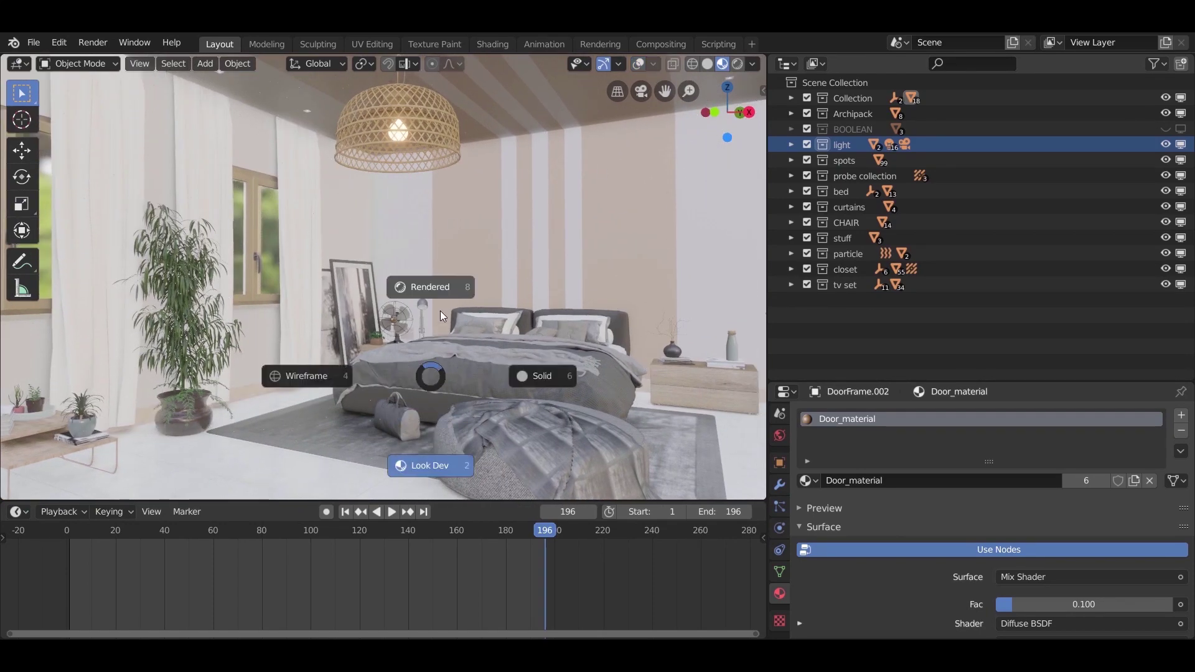
pyautogui.click(440, 312)
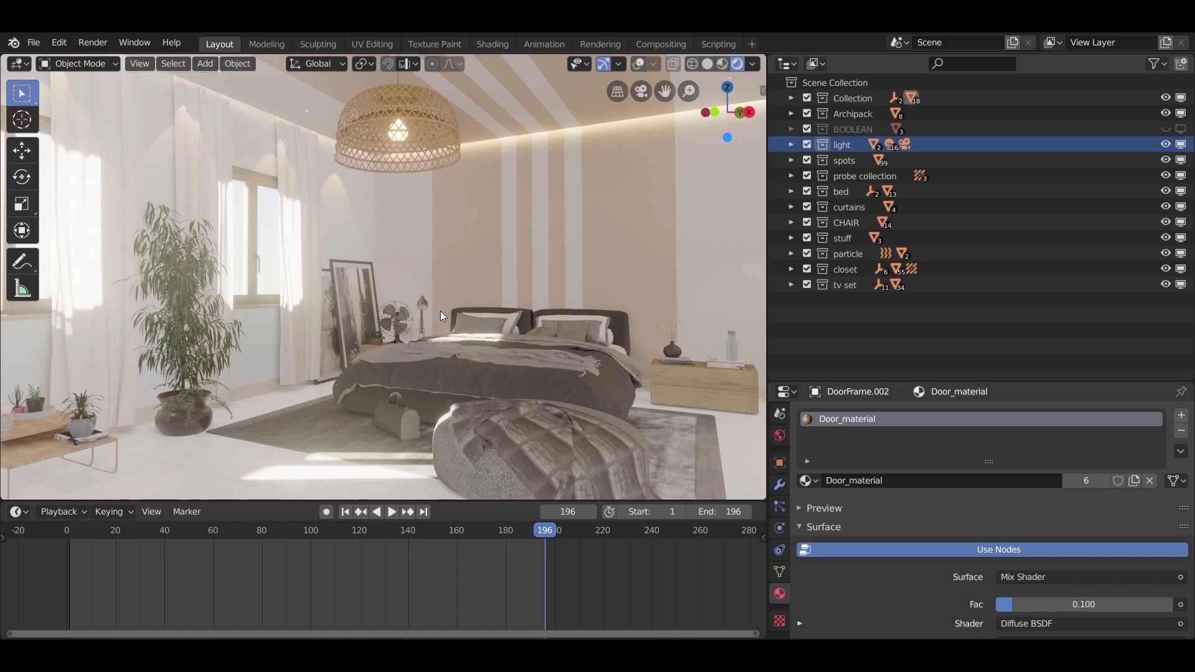
pyautogui.press('z')
pyautogui.click(450, 289)
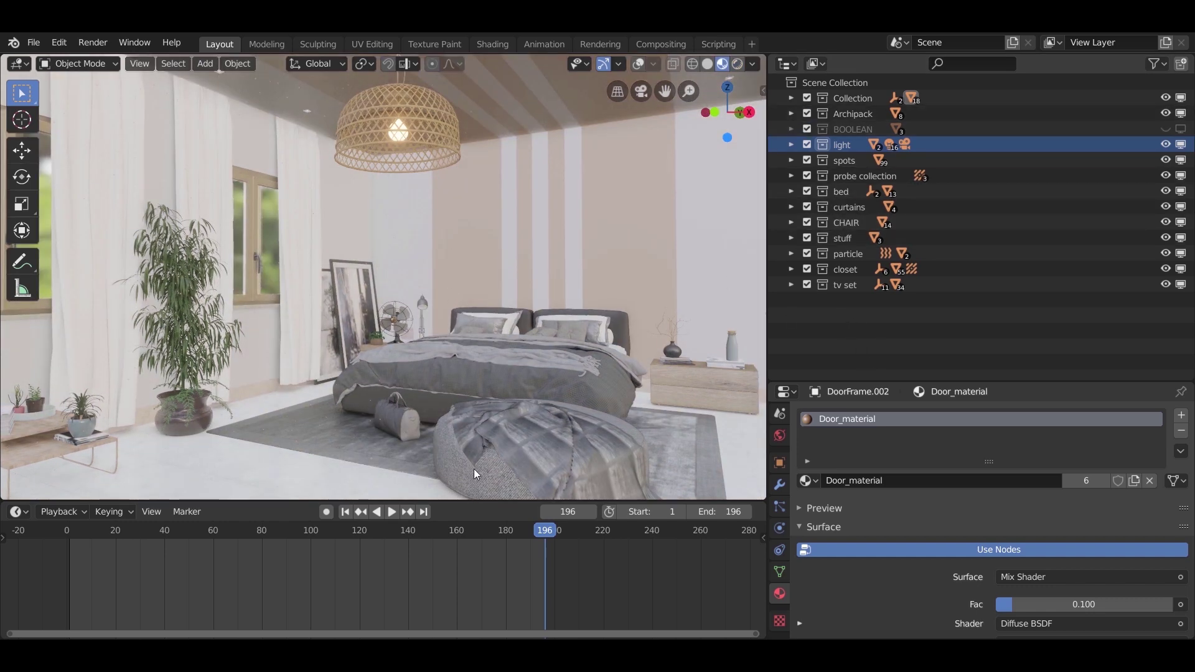
# - Create a new collection named cams and paste the camera and its NURBS path into it
pyautogui.rightClick(847, 320)
pyautogui.click(847, 319)
pyautogui.doubleClick(854, 303)
pyautogui.write('ca')
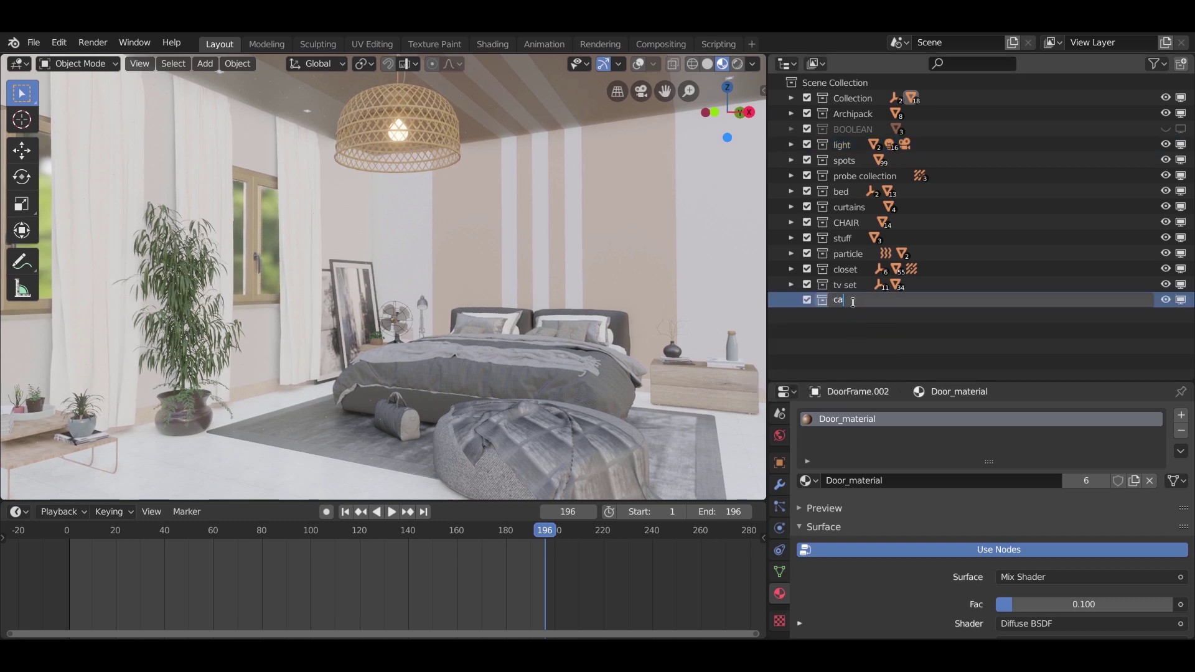
pyautogui.write('ms')
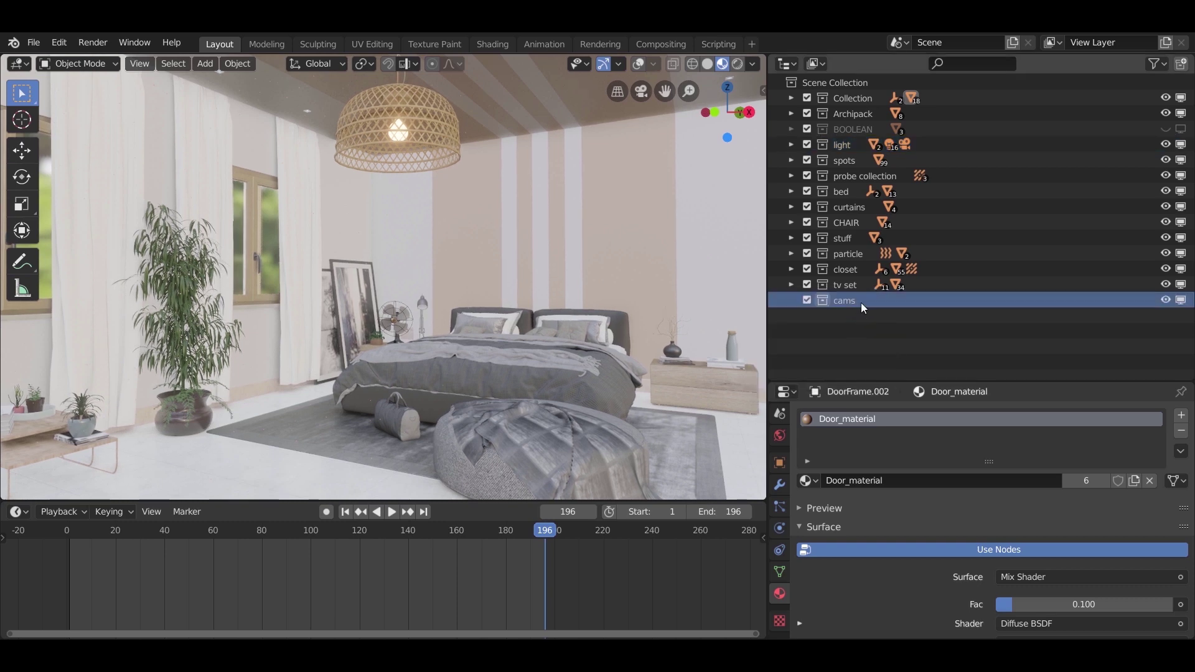
pyautogui.press('Return')
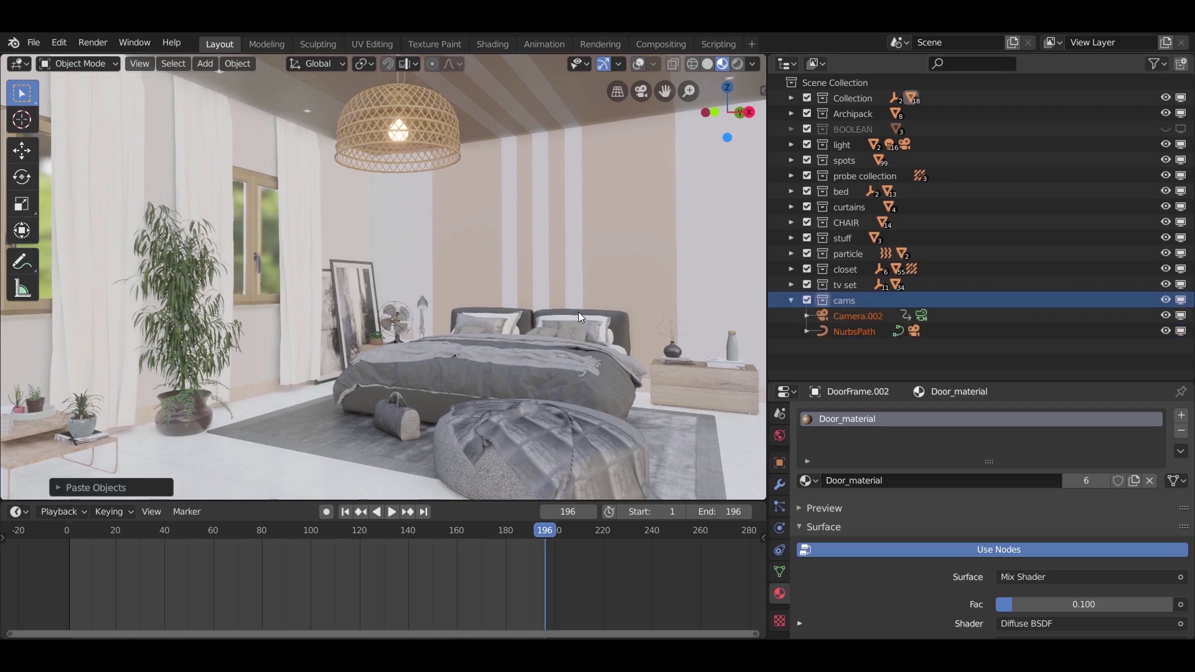
# - Turn the viewport overlays back on and play the pasted camera's animation
pyautogui.click(639, 63)
pyautogui.moveTo(554, 279); pyautogui.dragTo(563, 325, button='middle')
pyautogui.press('space')
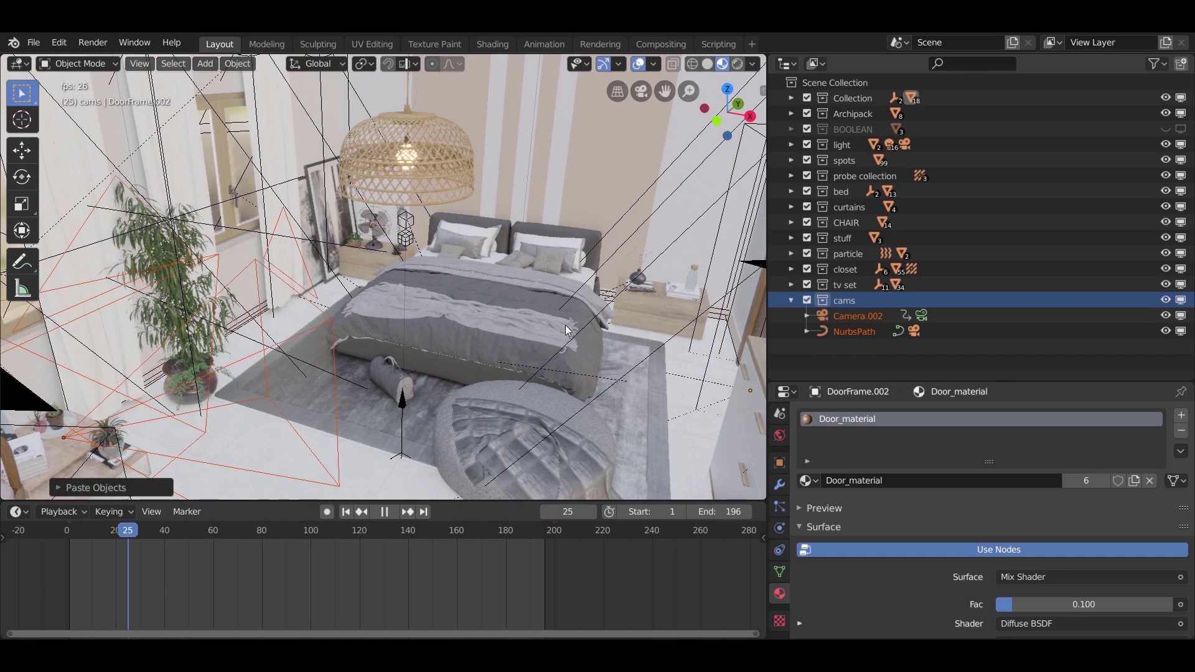
pyautogui.press('space')
# - Rotate the pasted camera and path a quarter turn about global Z in wireframe top view
pyautogui.press('KP_7')
pyautogui.scroll(-8, 375, 365)
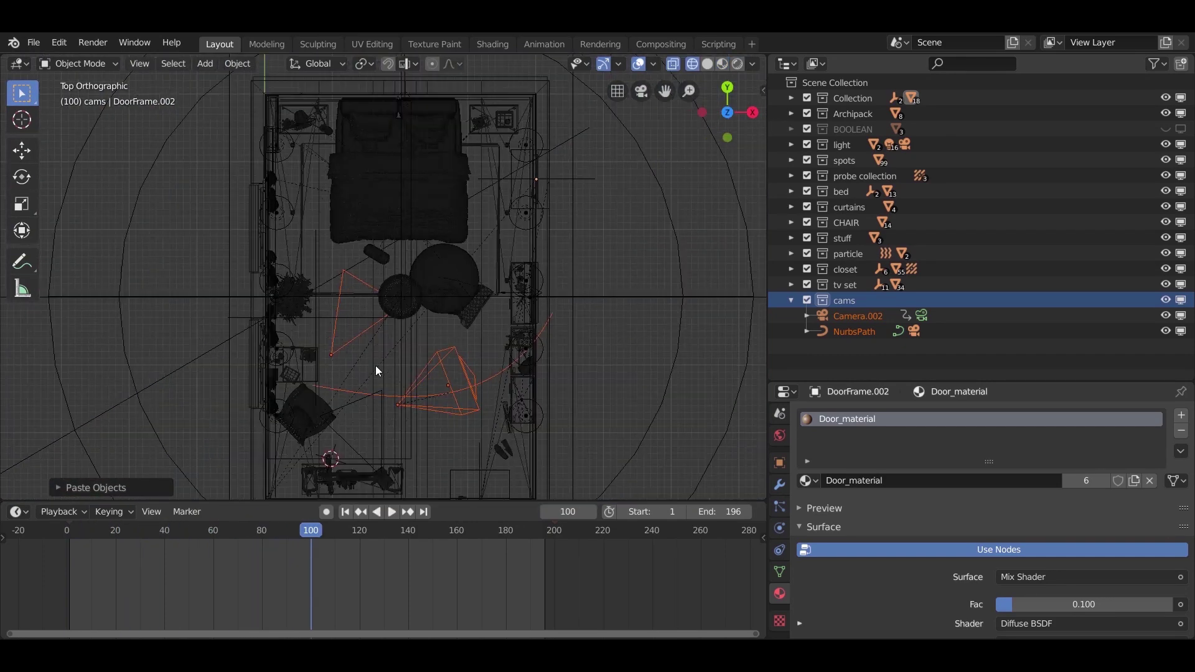
pyautogui.press('r')
pyautogui.press('z')
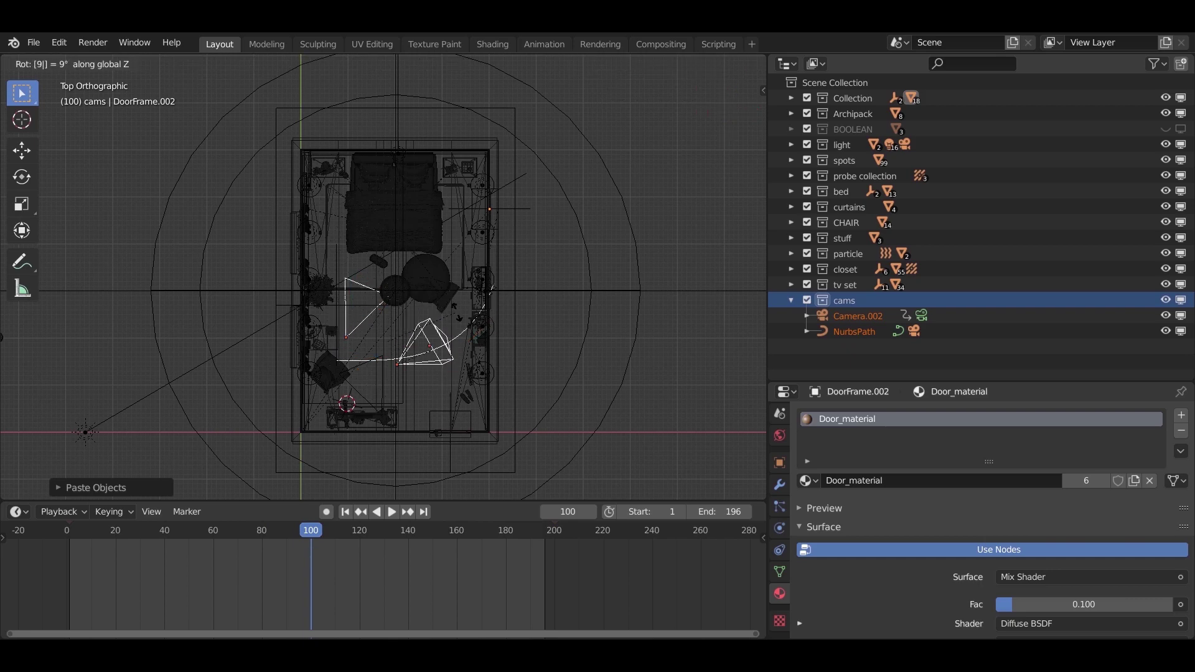
pyautogui.click(424, 364)
# - Move the camera and path toward the closet side of the room with the global Z axis locked
pyautogui.scroll(3, 424, 365)
pyautogui.scroll(-2, 447, 382)
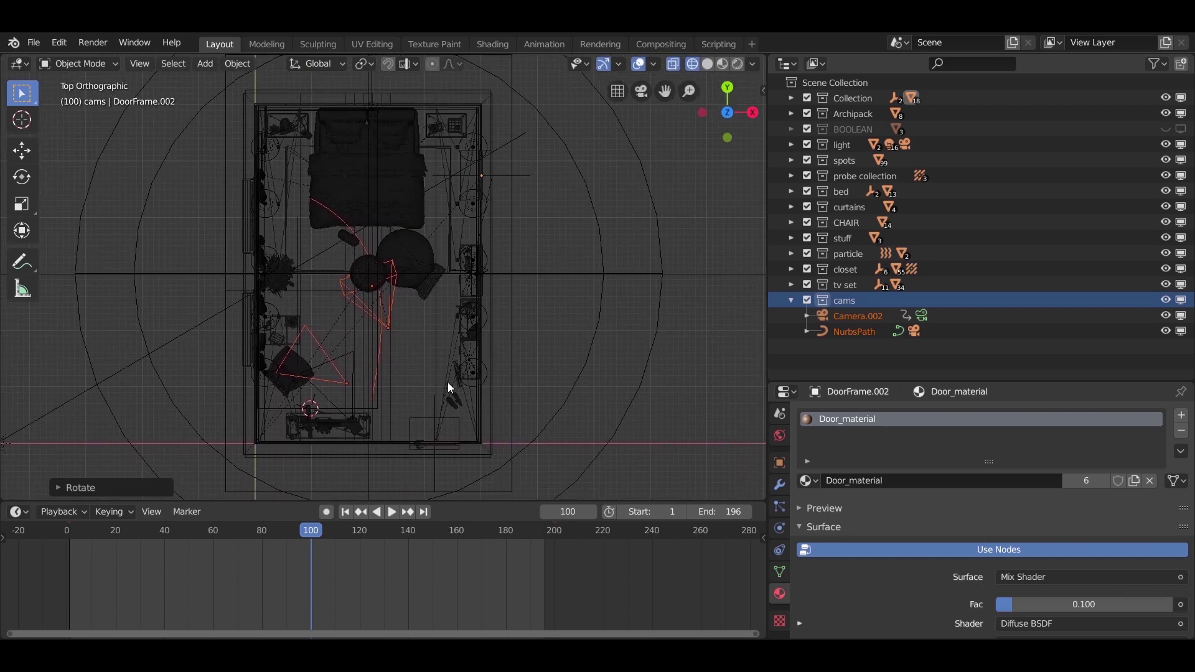
pyautogui.scroll(2, 430, 363)
pyautogui.press('g')
pyautogui.hotkey('shift', 'z')
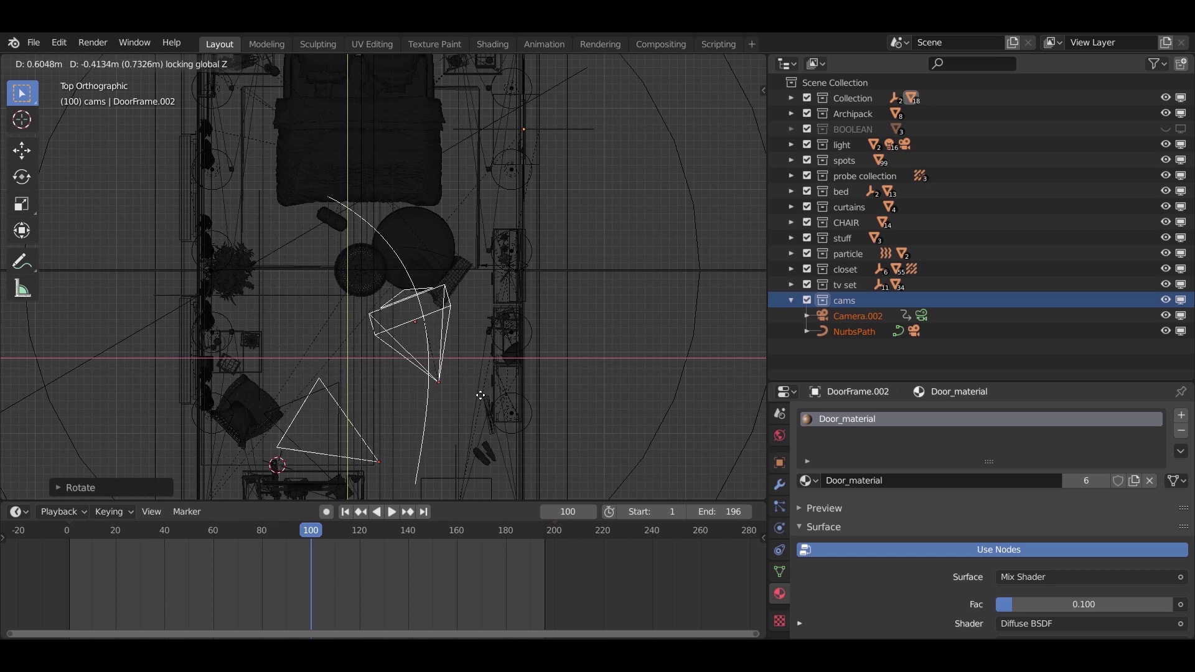
pyautogui.click(483, 391)
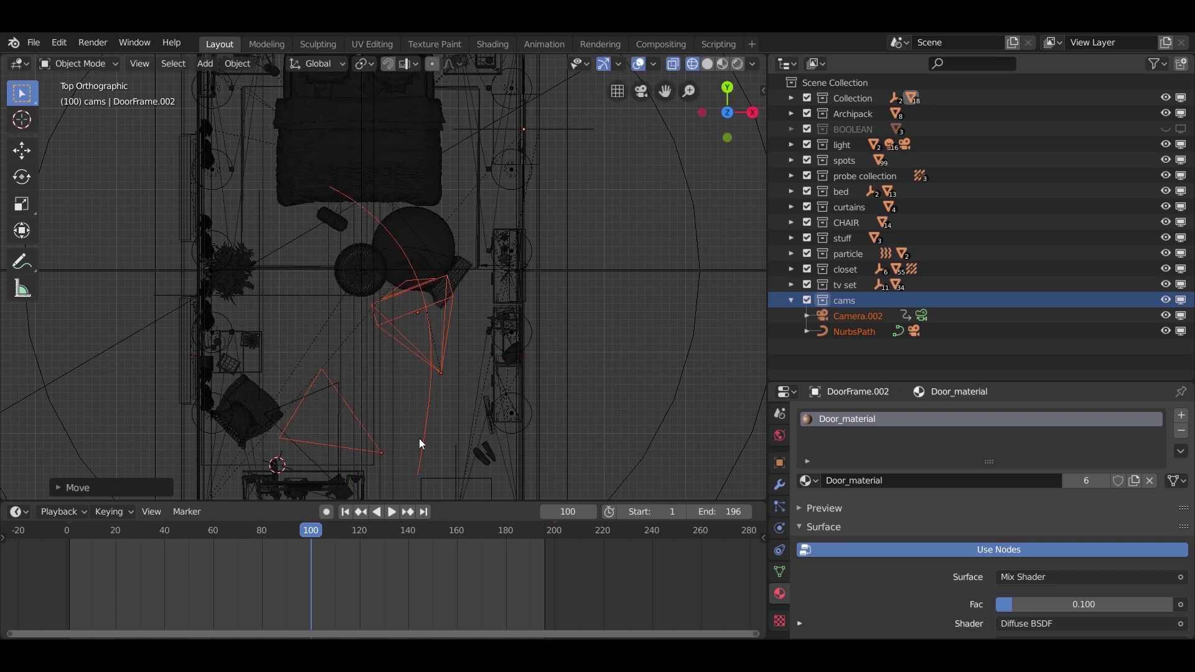
# - Play the camera animation from frame 1 in top view to check its path
pyautogui.click(345, 511)
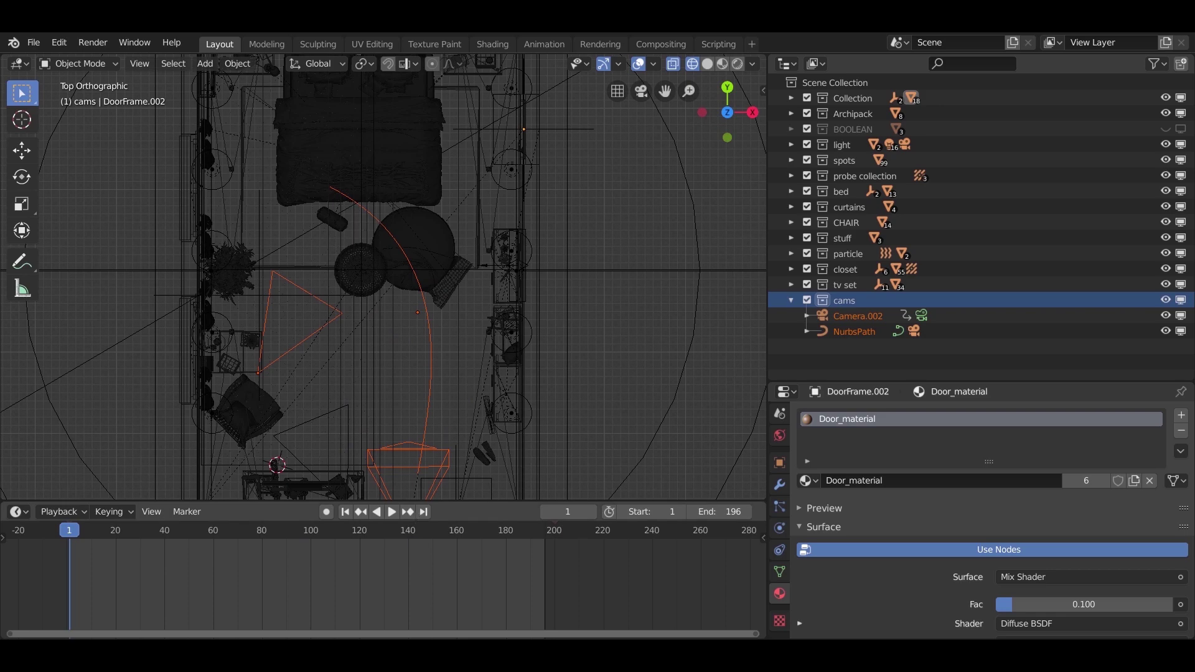
pyautogui.press('space')
pyautogui.press('space')
# - Select Camera.001 on the path and look through the camera in Look Dev shading
pyautogui.click(449, 404)
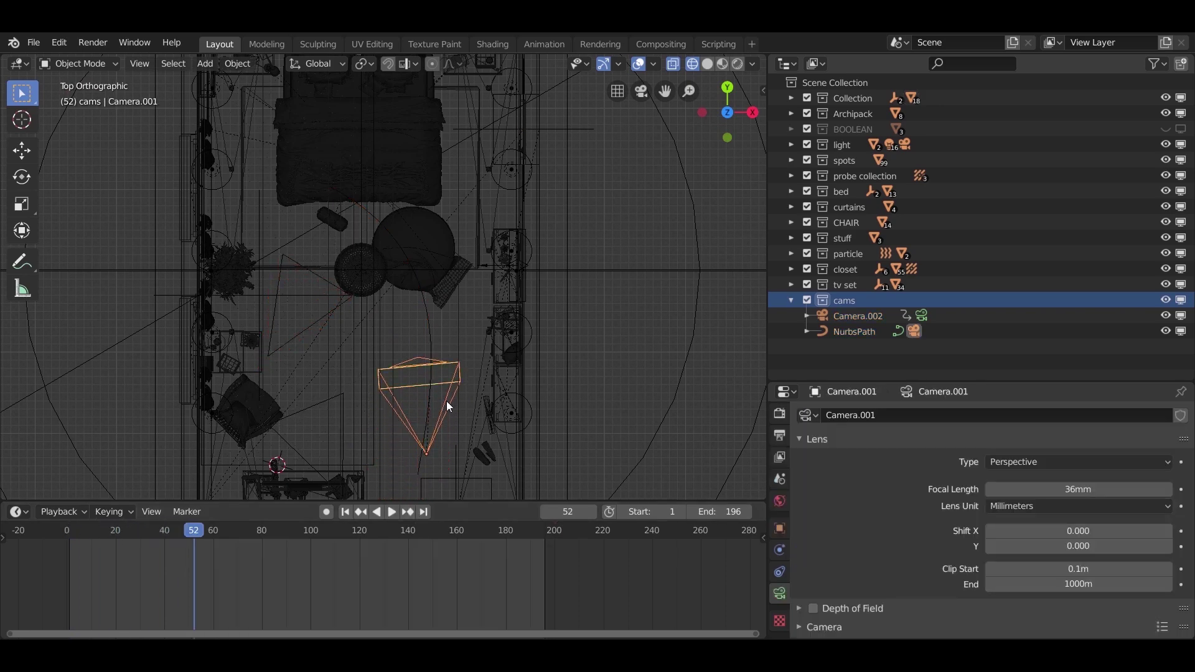
pyautogui.press('KP_0')
pyautogui.press('z')
pyautogui.click(461, 375)
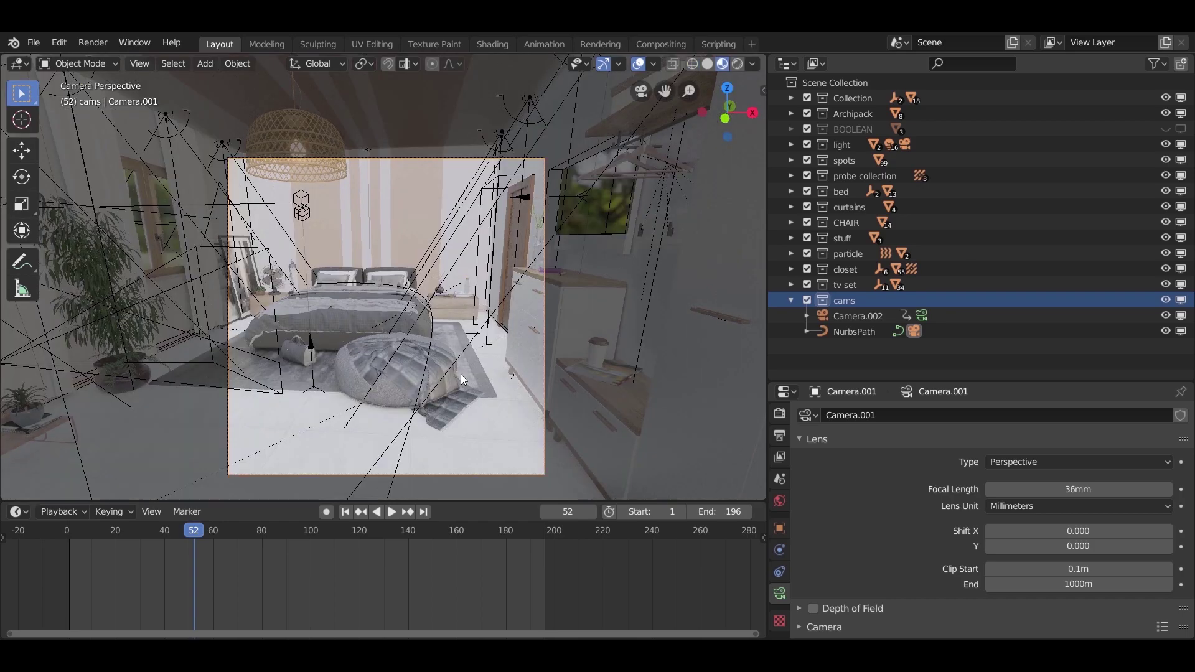
# - Play the animation through Camera.001 in Look Dev shading to review its move past the bed
pyautogui.press('space')
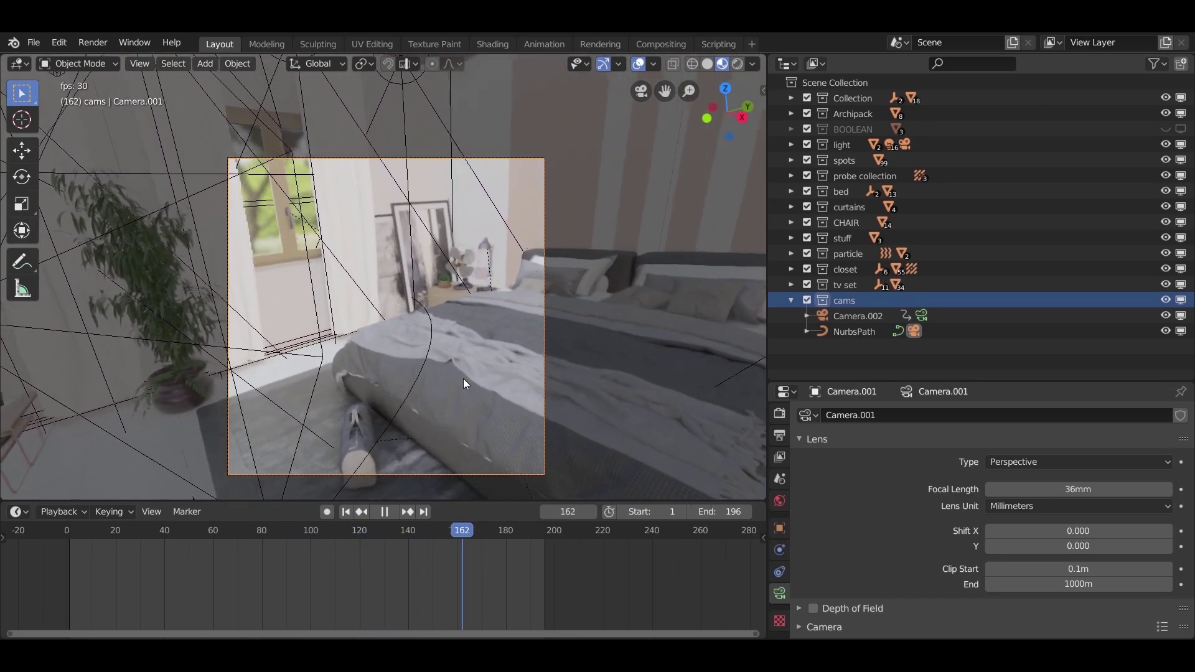
pyautogui.press('space')
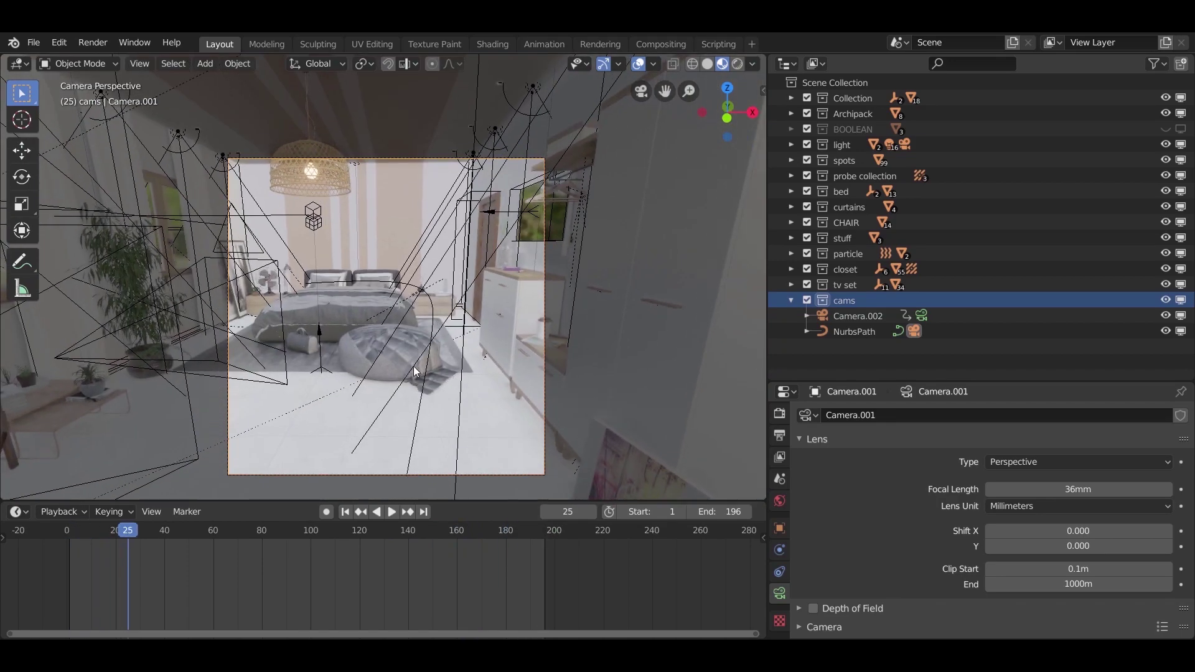
pyautogui.click(180, 352)
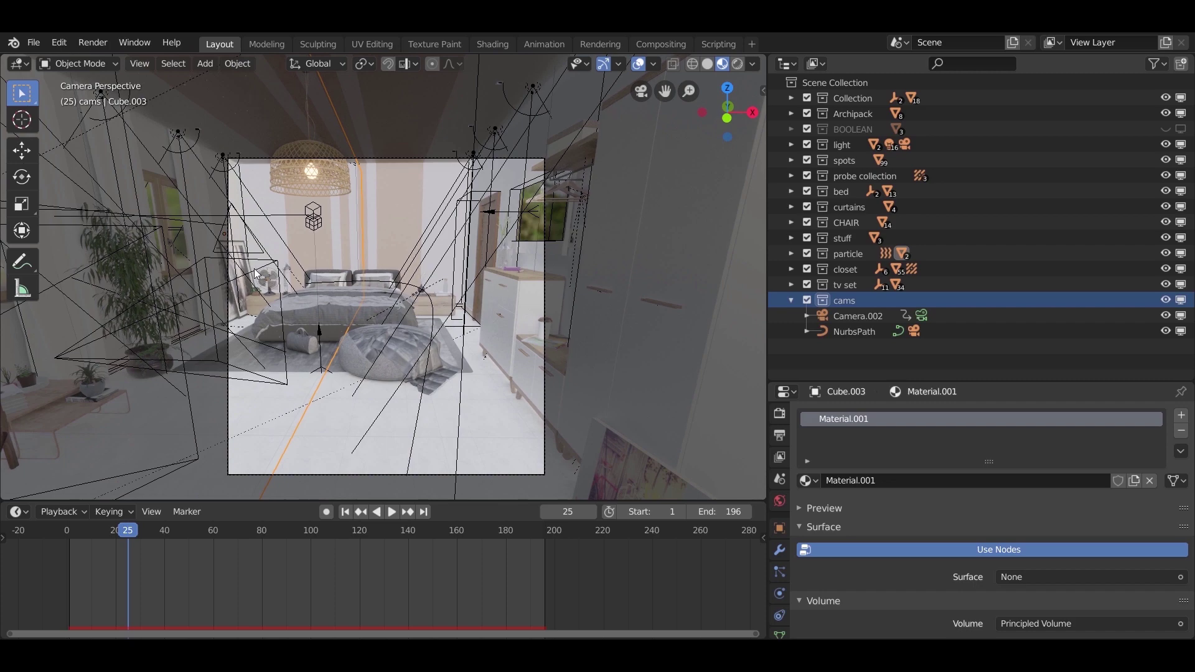
# - Select Camera.002 in wireframe shading and play the animation through its view
pyautogui.moveTo(274, 287); pyautogui.dragTo(348, 292, button='middle')
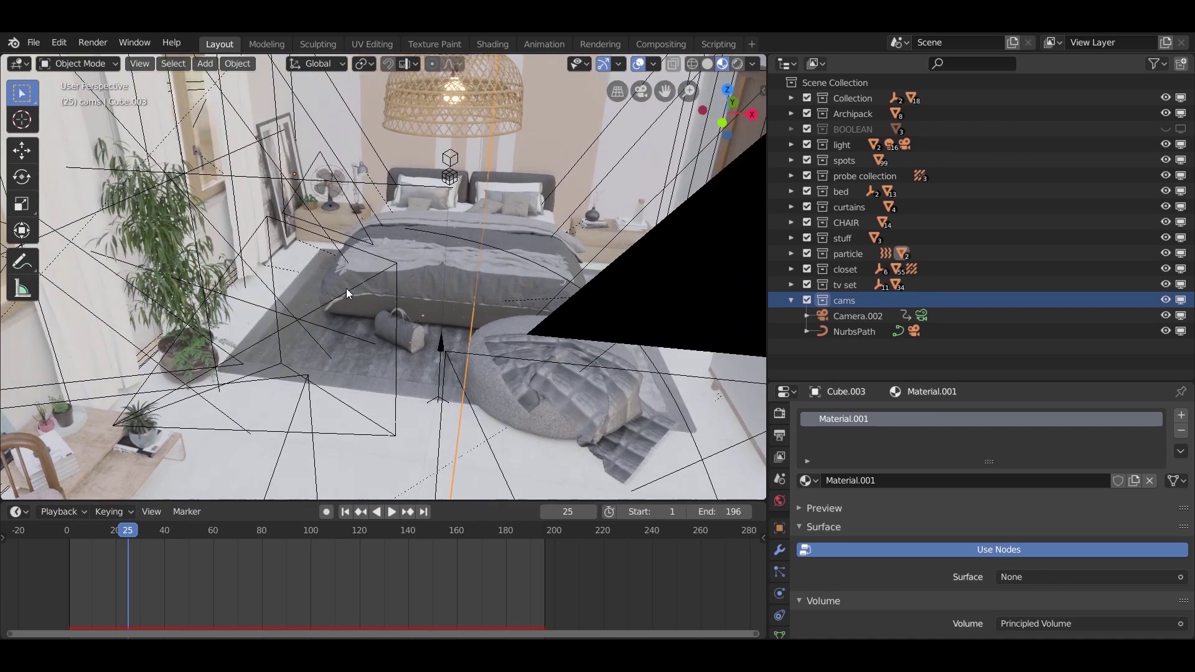
pyautogui.press('z')
pyautogui.click(387, 260)
pyautogui.click(386, 263)
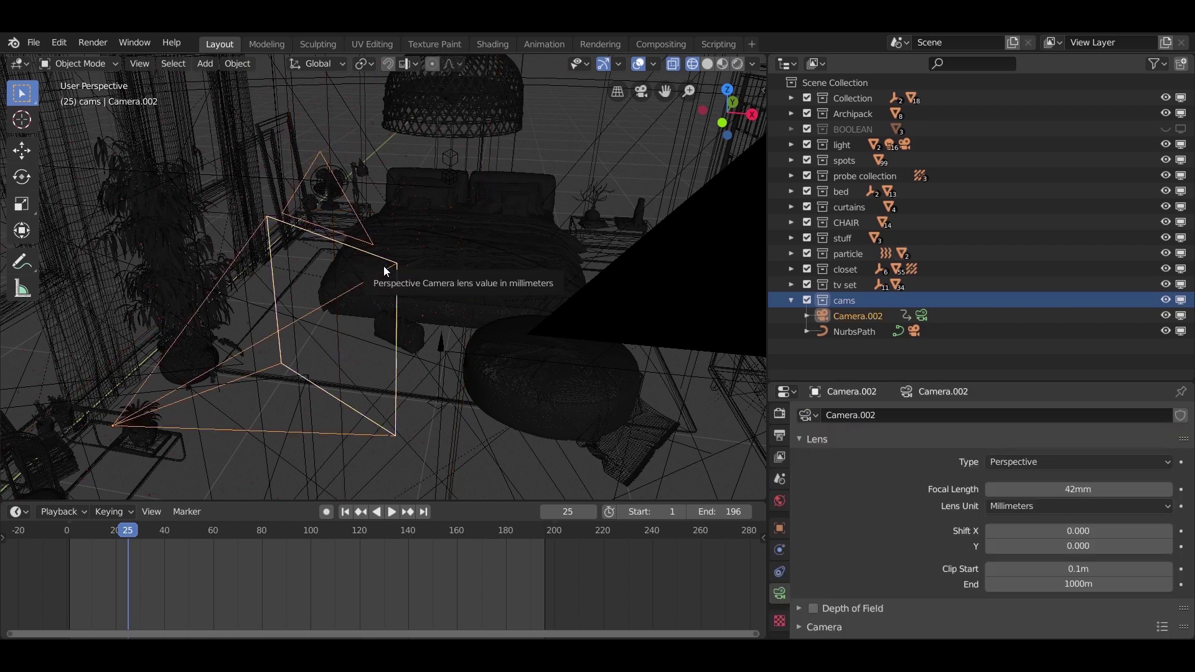
pyautogui.press('KP_0')
pyautogui.press('space')
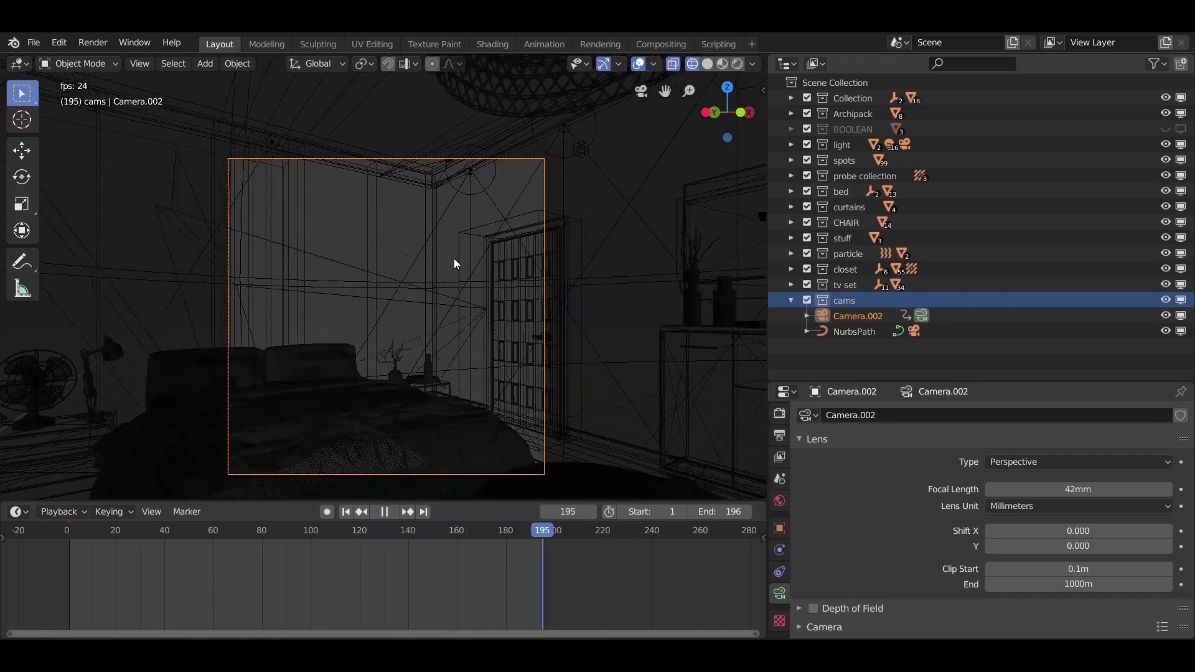
pyautogui.press('space')
# - Select the camera near the TV set and play the animation through its view in Look Dev shading
pyautogui.moveTo(547, 333); pyautogui.dragTo(280, 326, button='middle')
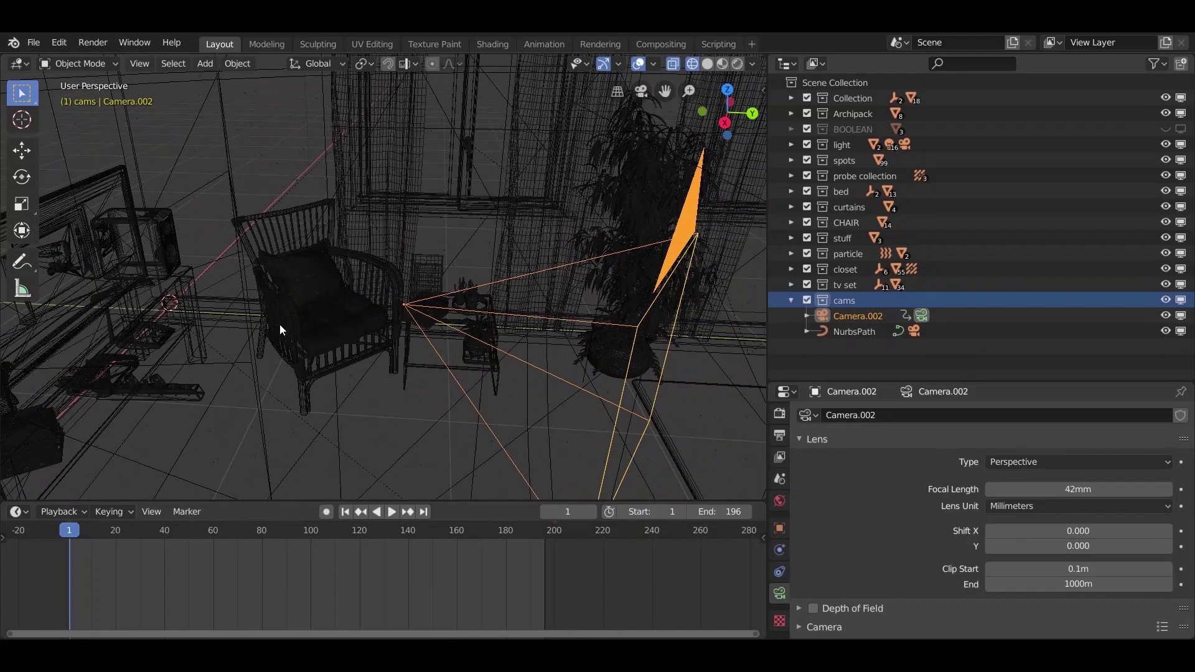
pyautogui.click(253, 383)
pyautogui.moveTo(253, 383); pyautogui.dragTo(253, 384, button='middle')
pyautogui.press('KP_0')
pyautogui.press('space')
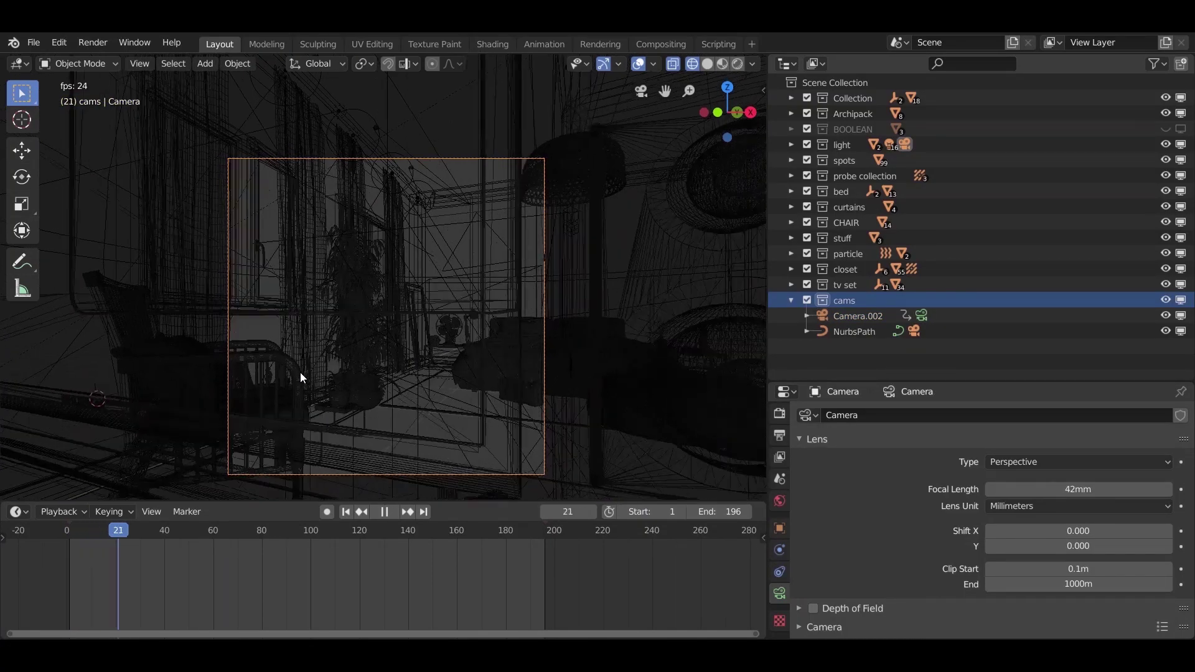
pyautogui.press('z')
pyautogui.click(327, 451)
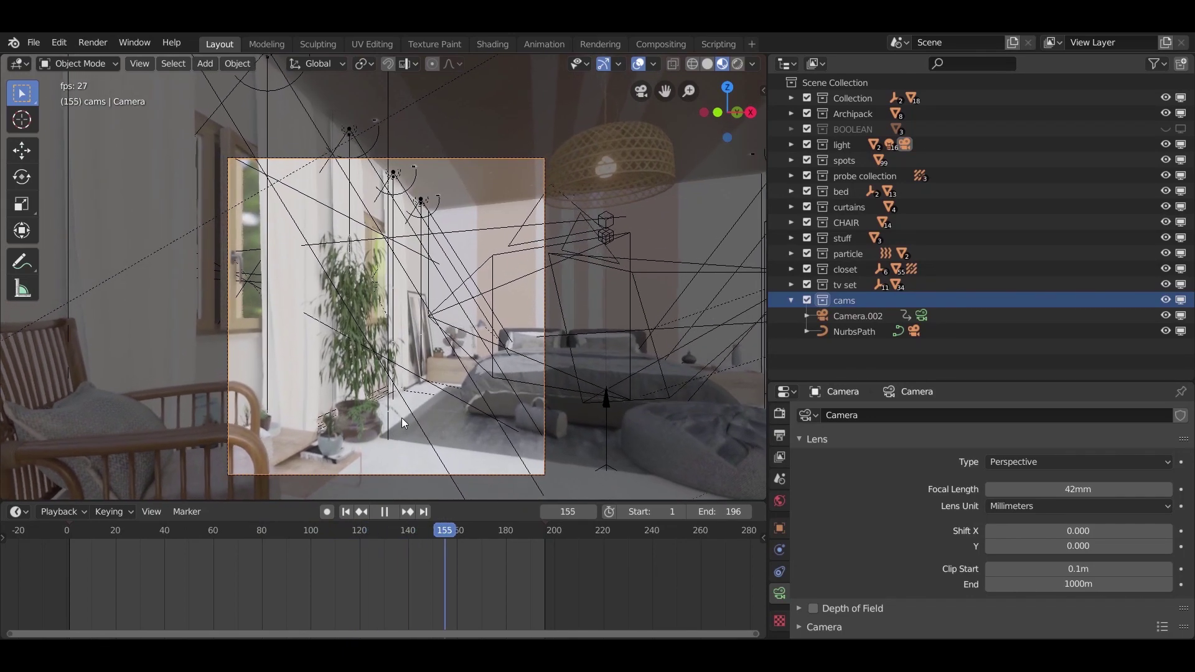
pyautogui.press('space')
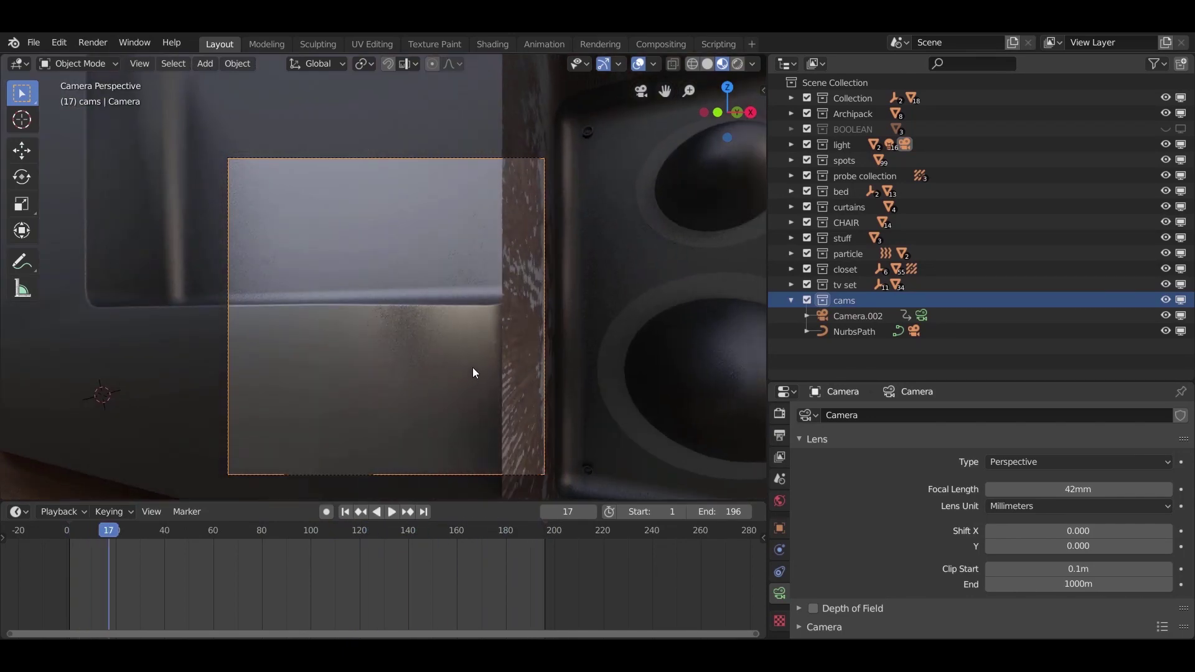
# - Show the room in top orthographic view with wireframe shading, framing the camera by the TV set
pyautogui.press('KP_0')
pyautogui.press('KP_5')
pyautogui.press('KP_7')
pyautogui.scroll(-5, 435, 393)
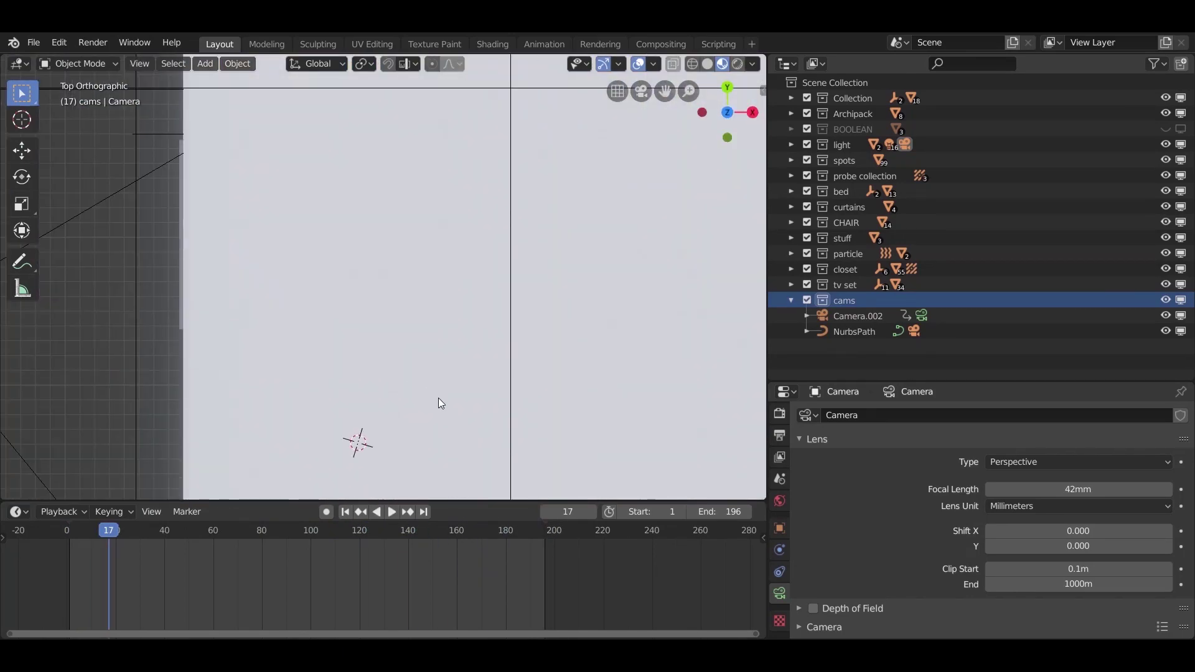
pyautogui.scroll(2, 400, 341)
pyautogui.keyDown('shift'); pyautogui.moveTo(410, 265); pyautogui.dragTo(482, 352, button='middle'); pyautogui.keyUp('shift')
pyautogui.press('z')
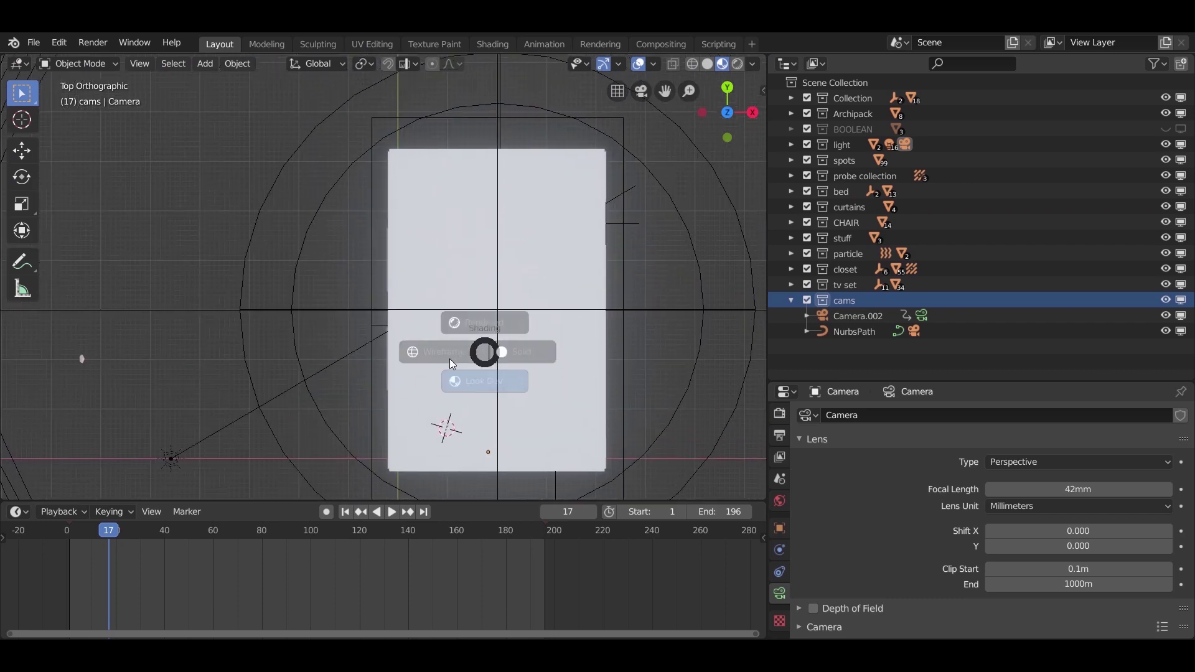
pyautogui.click(395, 393)
pyautogui.scroll(4, 386, 317)
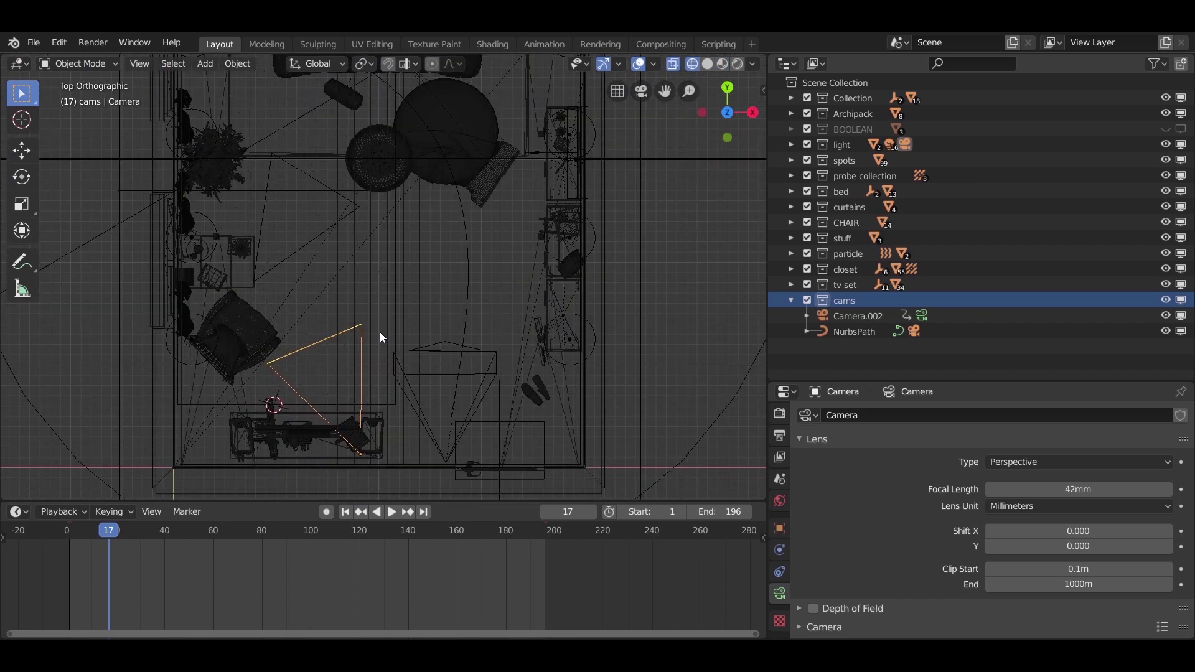
# - At frame 1, set the camera's location to X 1.672 m and Y 0.53591 m and keyframe it
pyautogui.click(344, 512)
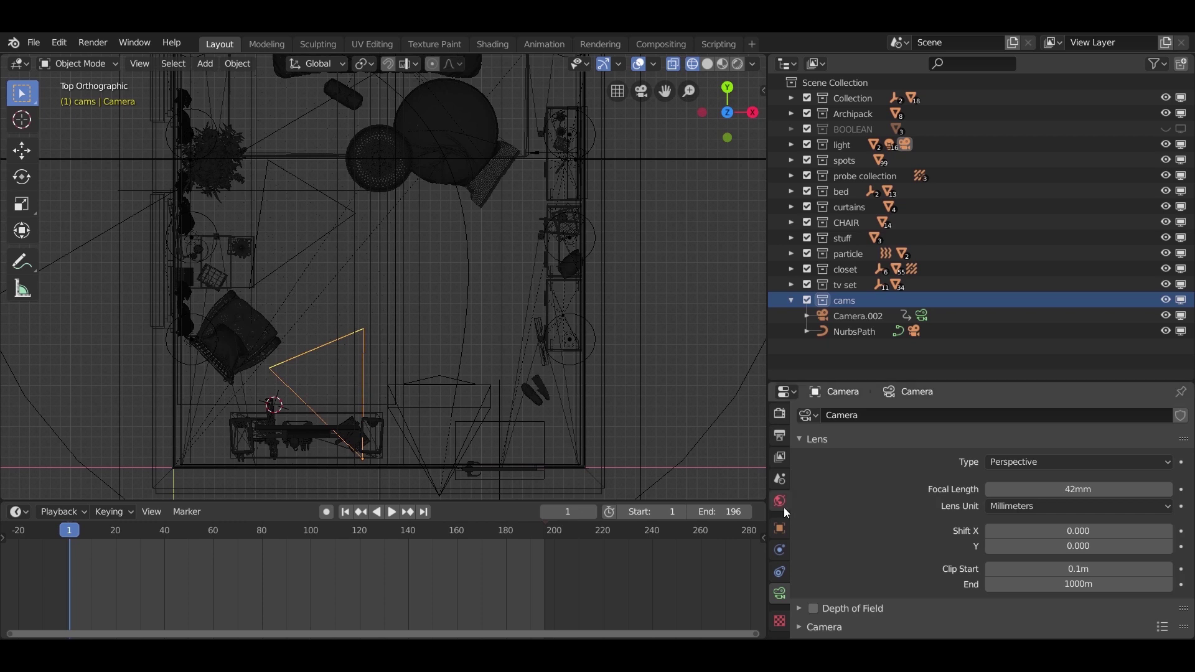
pyautogui.click(779, 528)
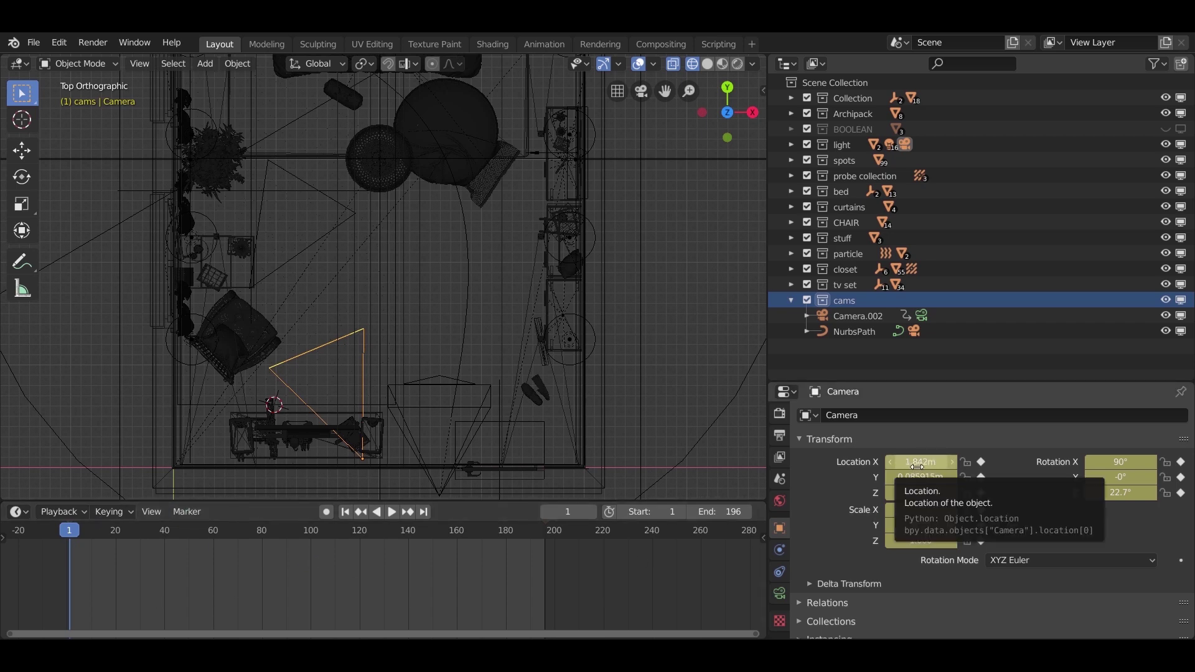
pyautogui.moveTo(917, 467); pyautogui.dragTo(940, 477)
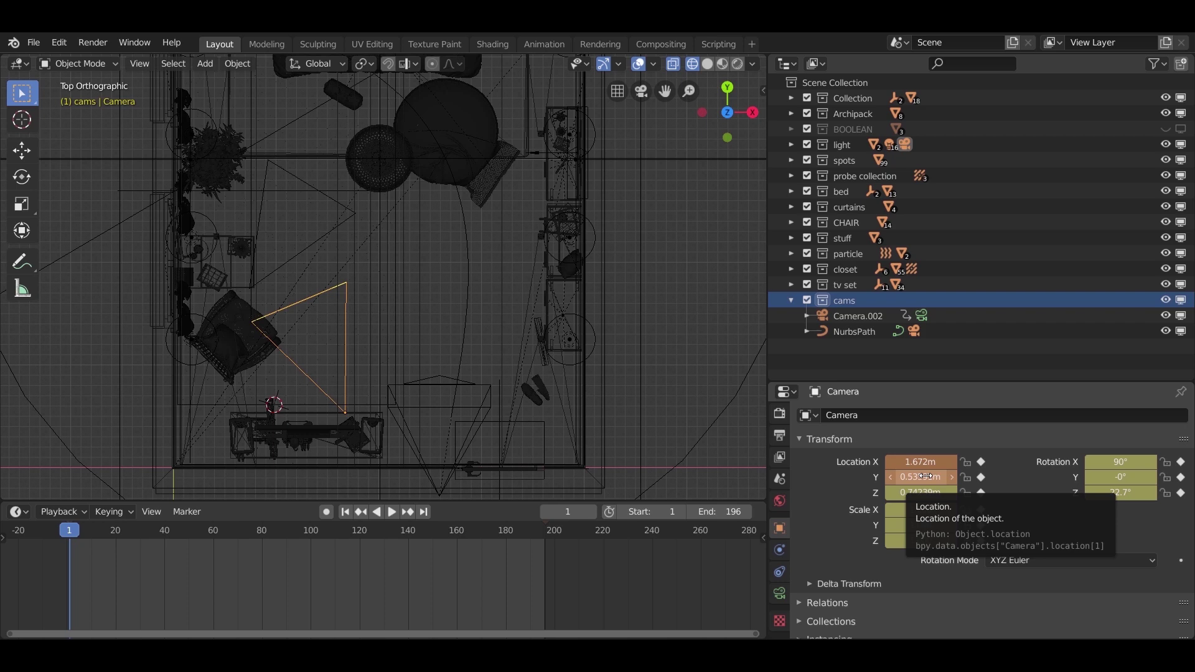
pyautogui.press('i')
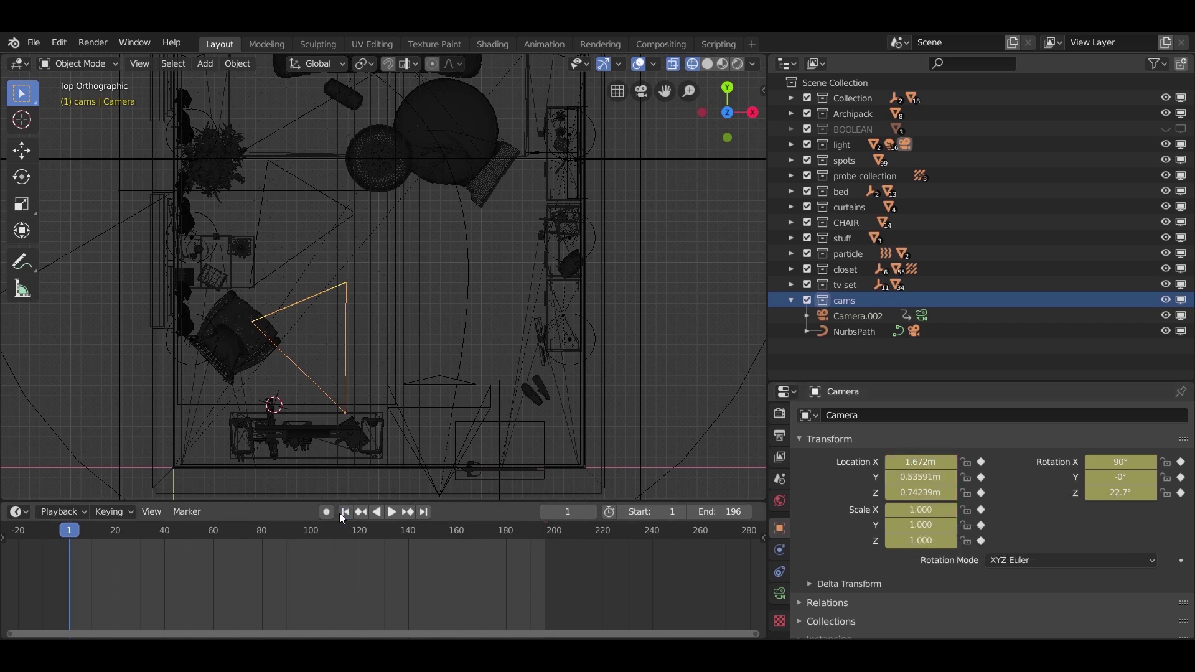
# - Check the camera's move between frames 1 and 196 by playing it in top view and looking through the camera
pyautogui.press('space')
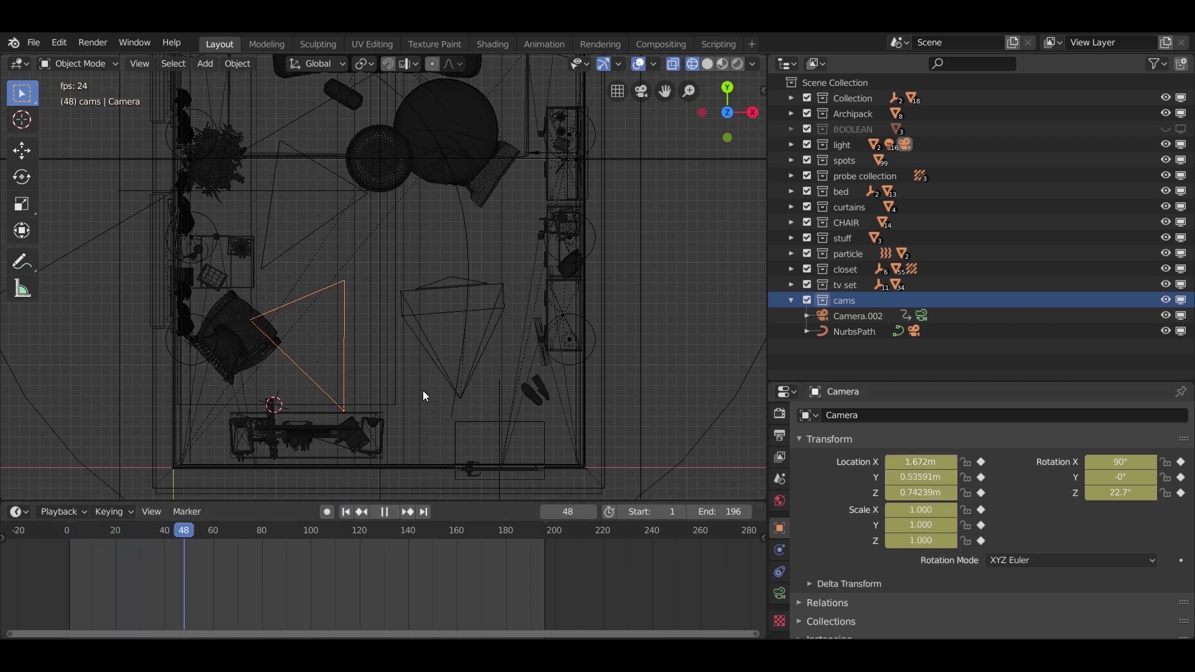
pyautogui.click(424, 512)
pyautogui.press('space')
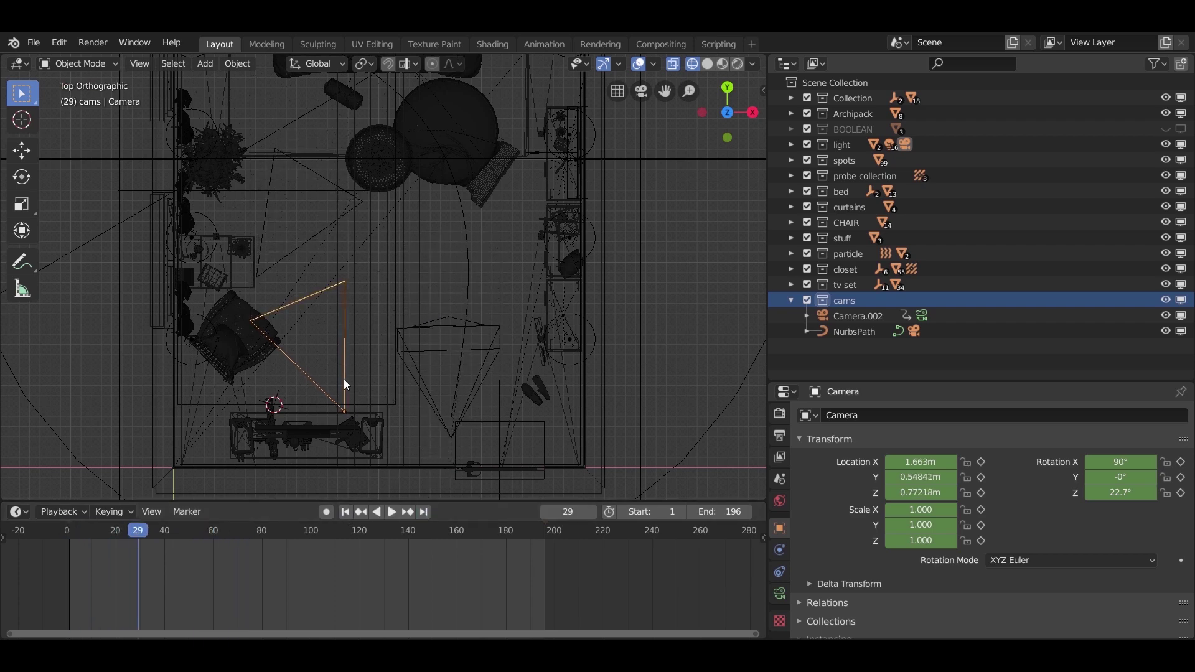
pyautogui.press('i')
pyautogui.click(424, 511)
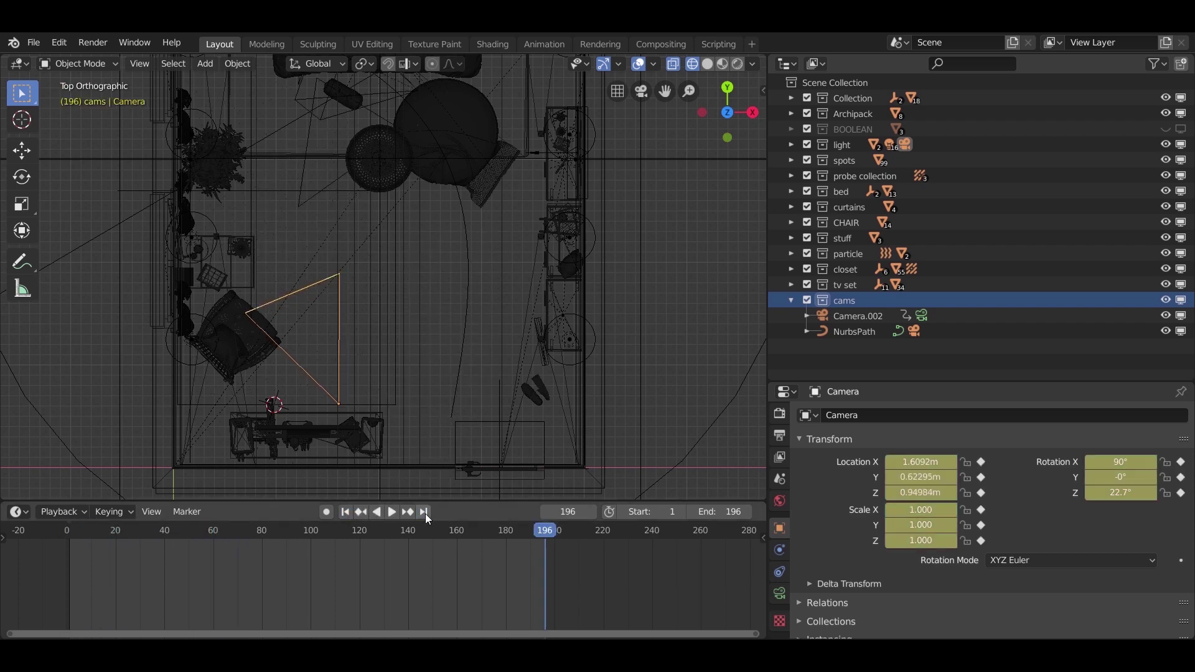
pyautogui.click(346, 512)
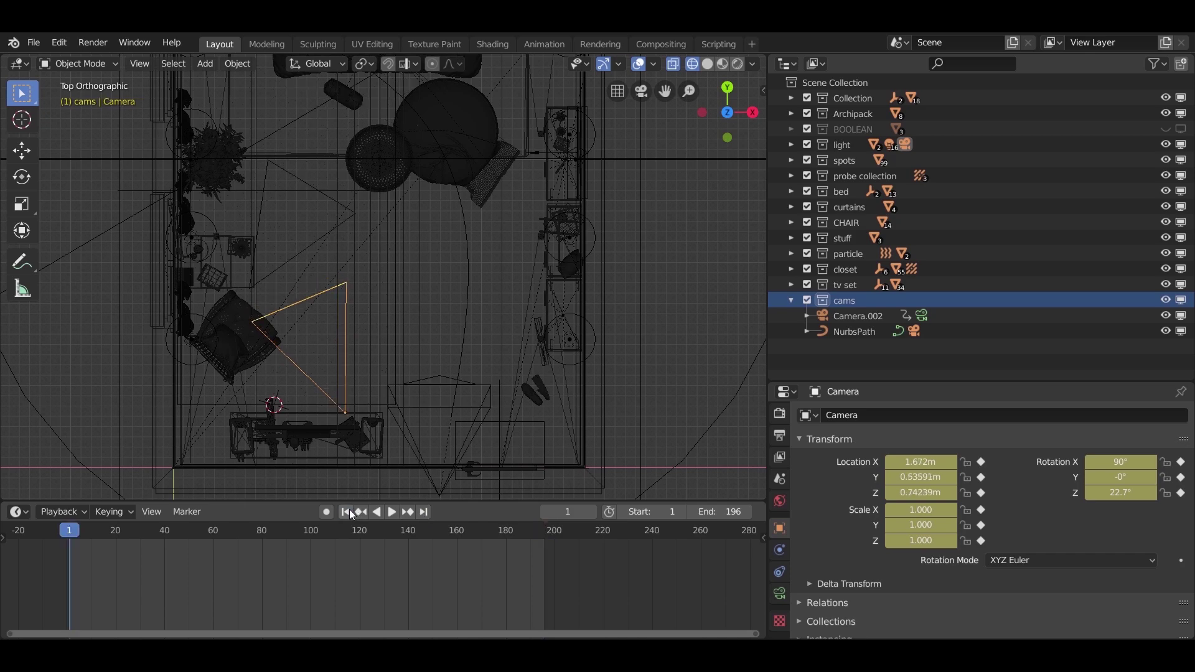
pyautogui.click(392, 512)
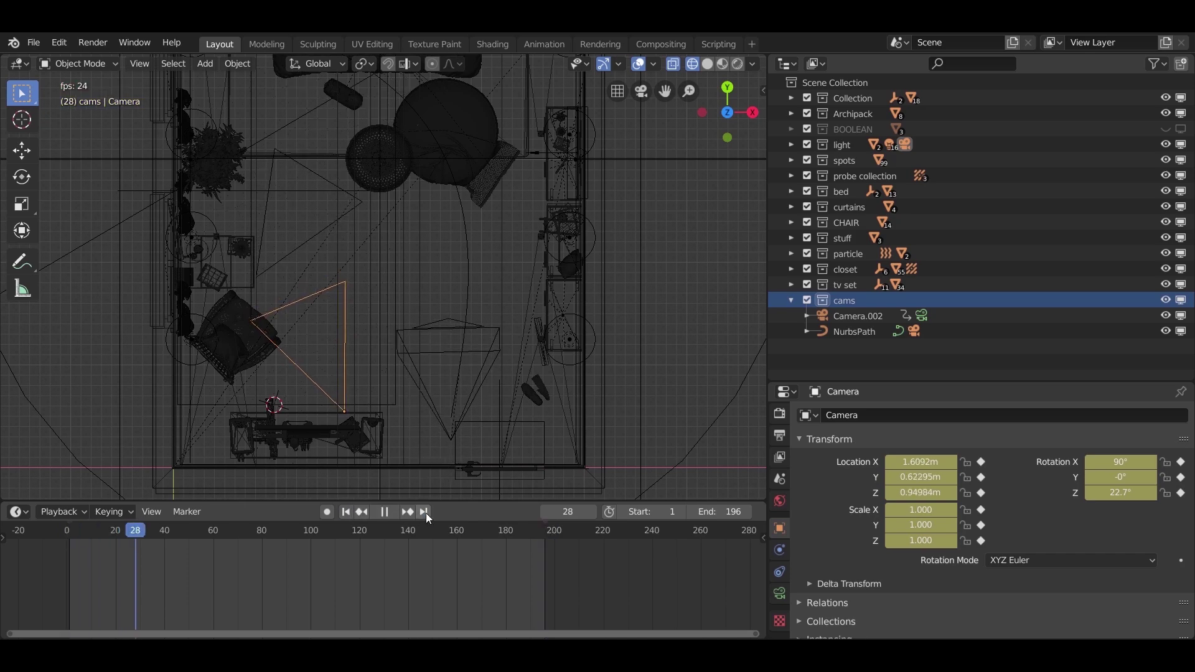
pyautogui.press('KP_0')
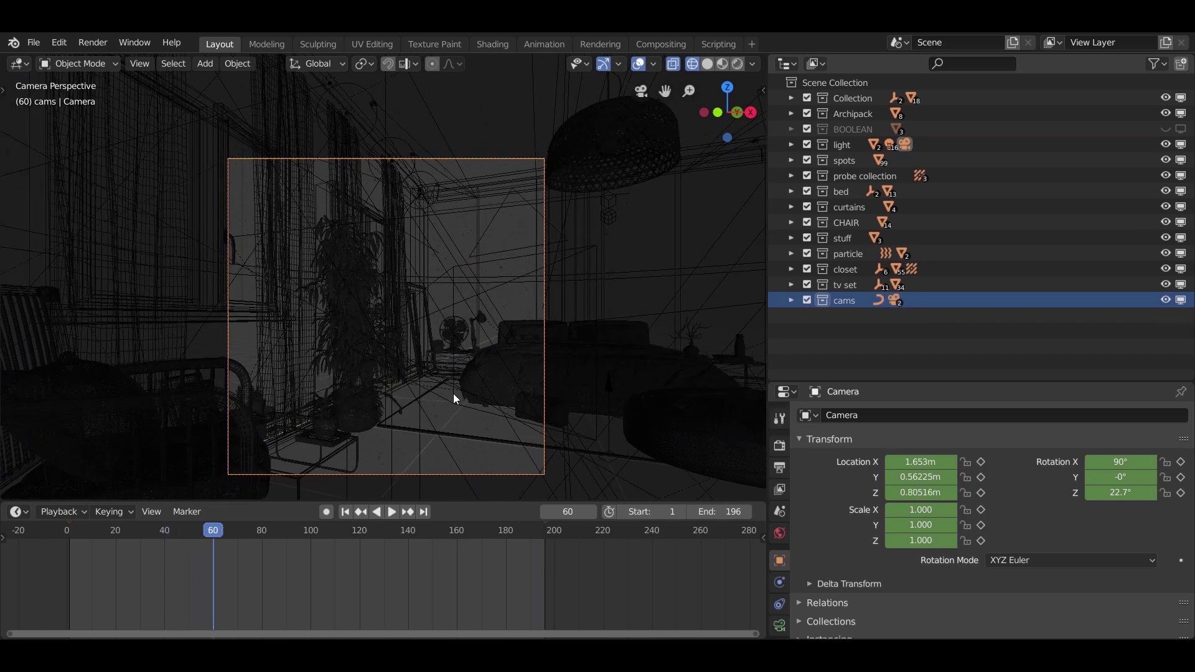
# - Set the default F-Curve interpolation to Linear in the animation preferences
pyautogui.click(62, 42)
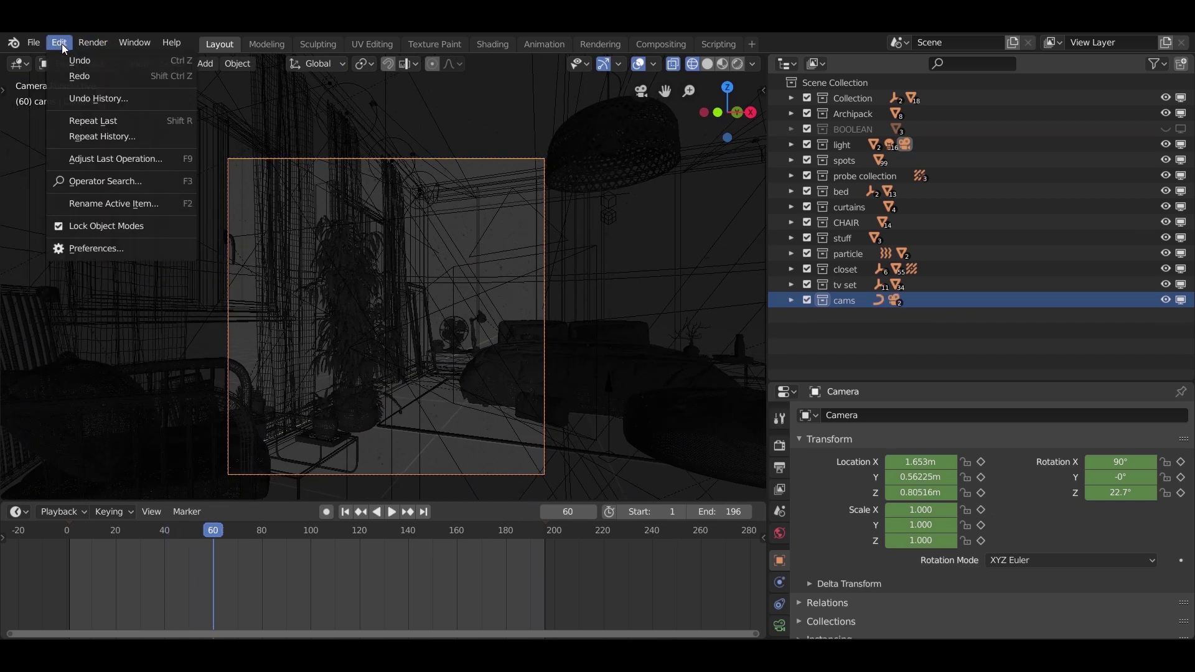
pyautogui.click(129, 246)
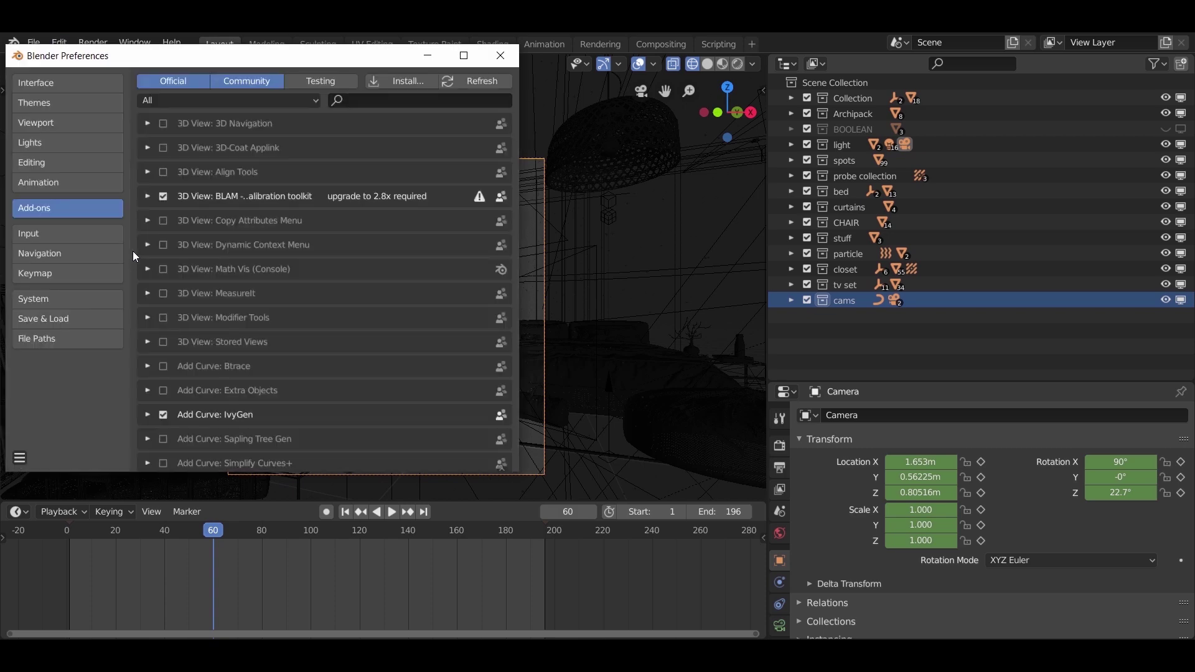
pyautogui.click(66, 182)
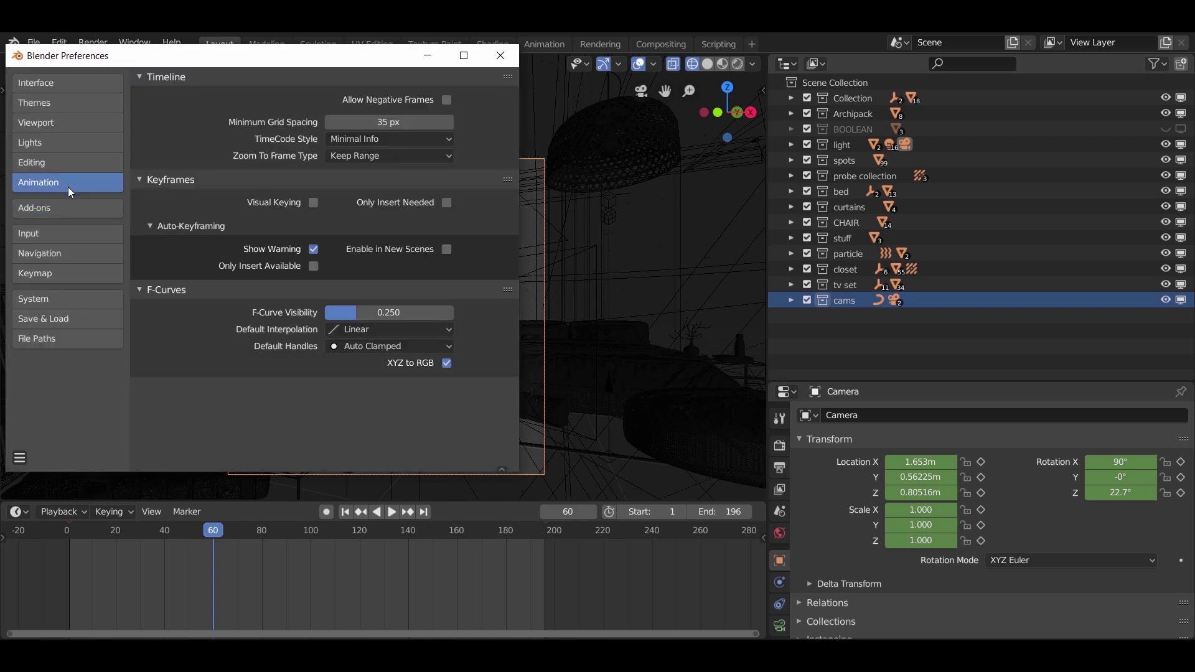
pyautogui.click(438, 331)
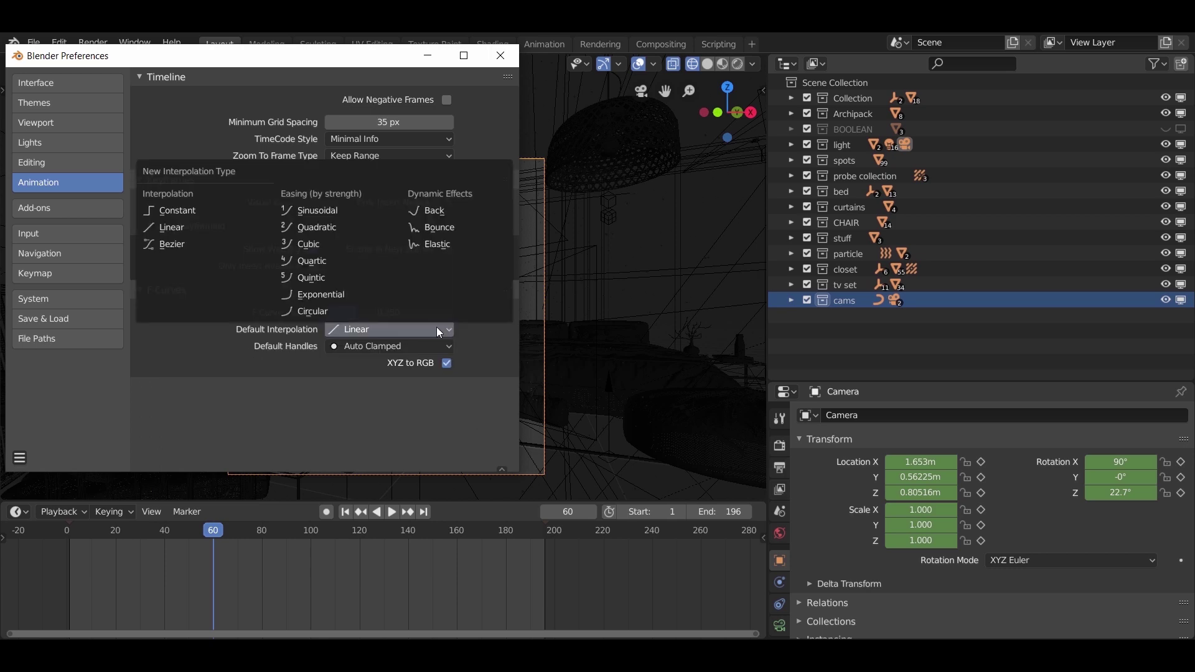
pyautogui.click(210, 226)
pyautogui.click(501, 55)
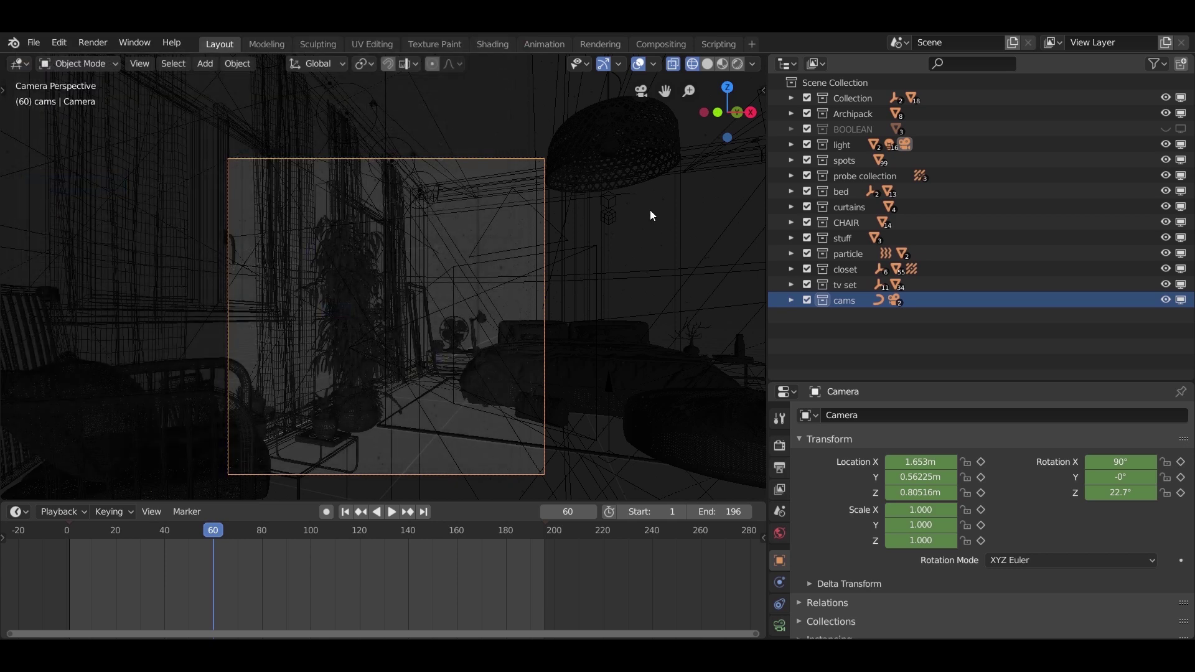
# - Set the Eevee render sampling to 800
pyautogui.click(779, 446)
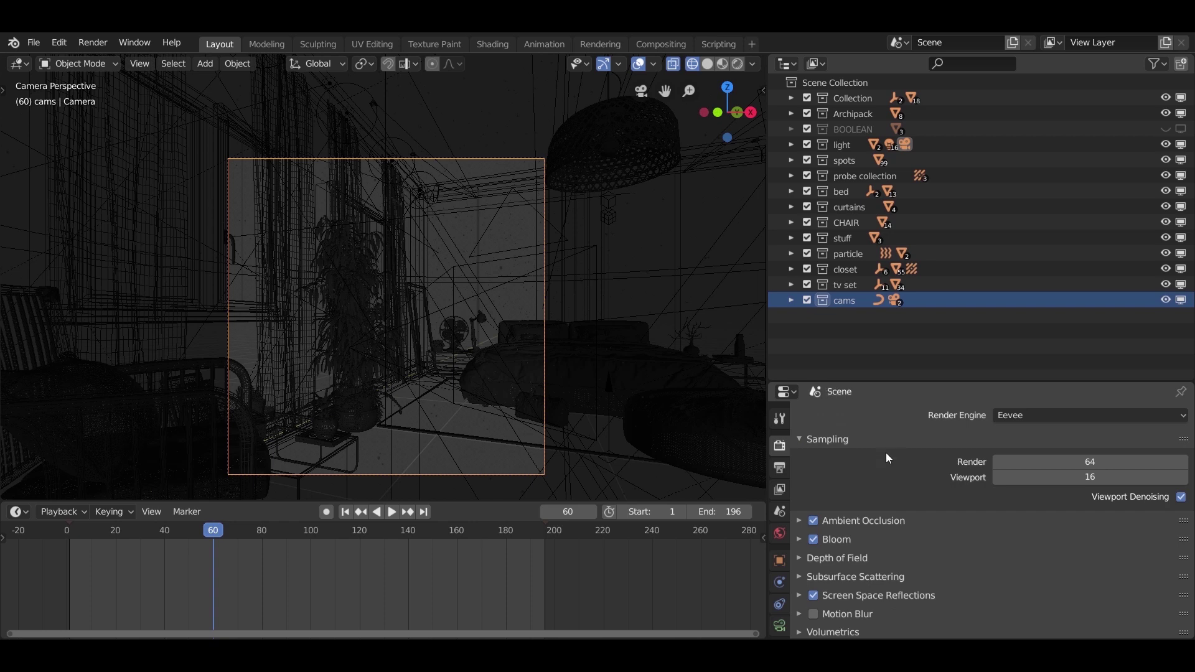
pyautogui.click(1122, 463)
pyautogui.write('800')
pyautogui.press('Return')
# - Raise the Eevee render samples to 2000
pyautogui.click(1089, 462)
pyautogui.write('20')
pyautogui.press('Return')
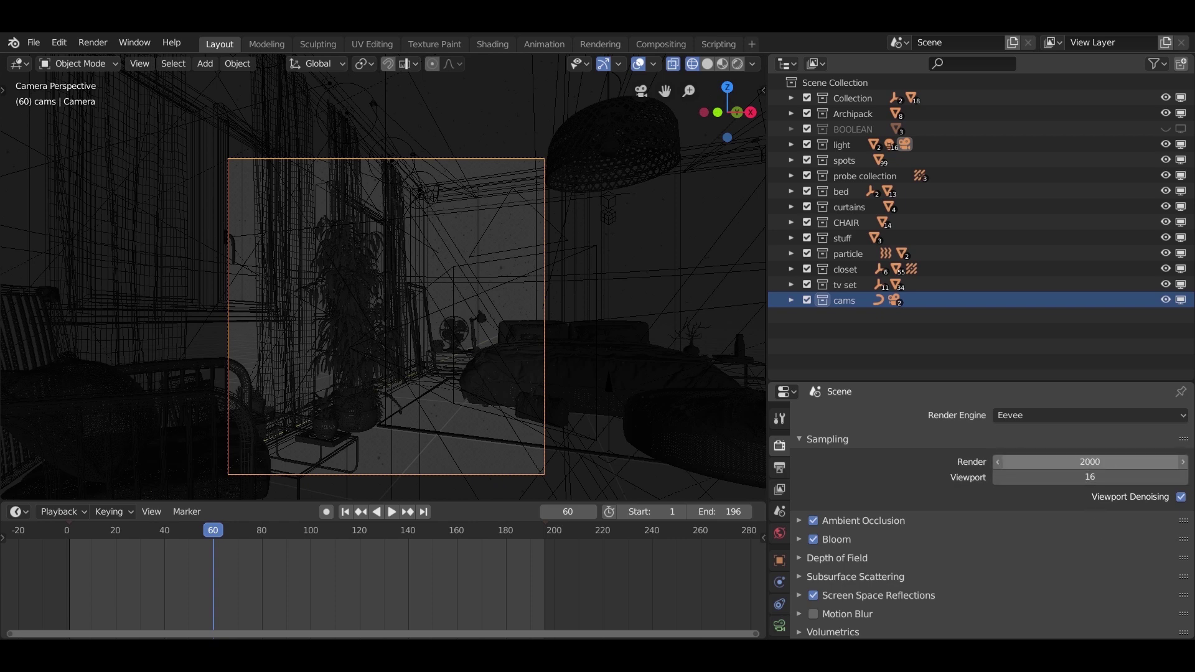
# - Set the render samples back to 800 and turn off viewport denoising
pyautogui.click(1109, 465)
pyautogui.press('BackSpace')
pyautogui.press('BackSpace')
pyautogui.press('BackSpace')
pyautogui.press('BackSpace')
pyautogui.write('8')
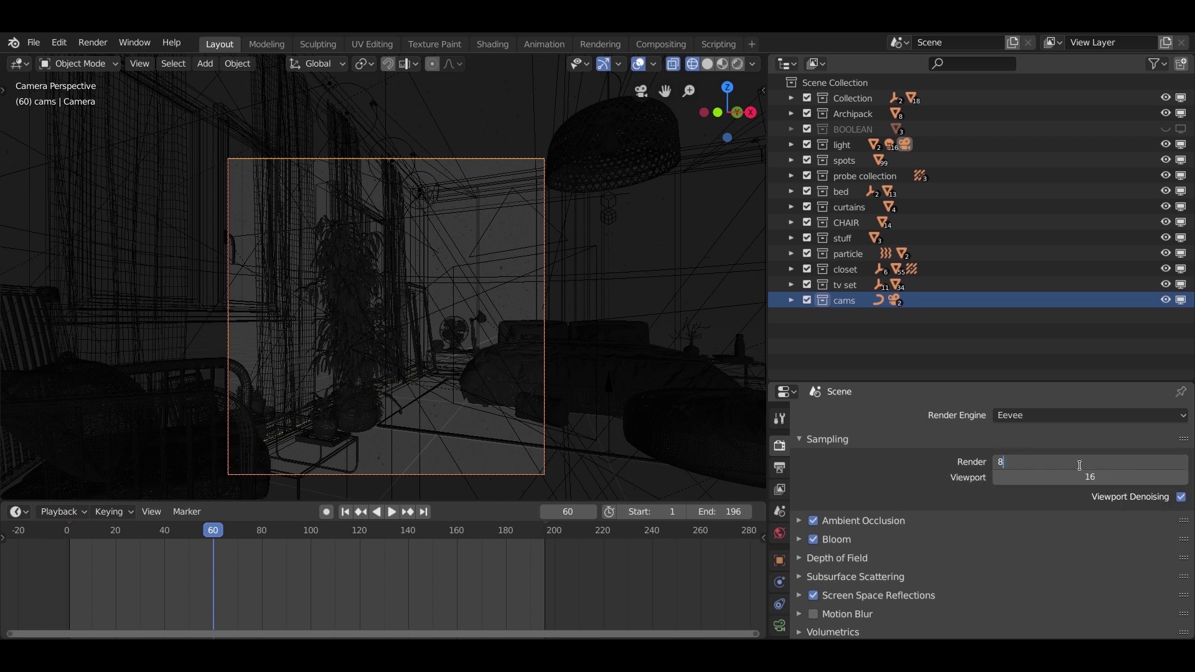
pyautogui.press('Return')
# - Review the Eevee effect settings and the shadow options in the render properties
pyautogui.scroll(-1, 917, 475)
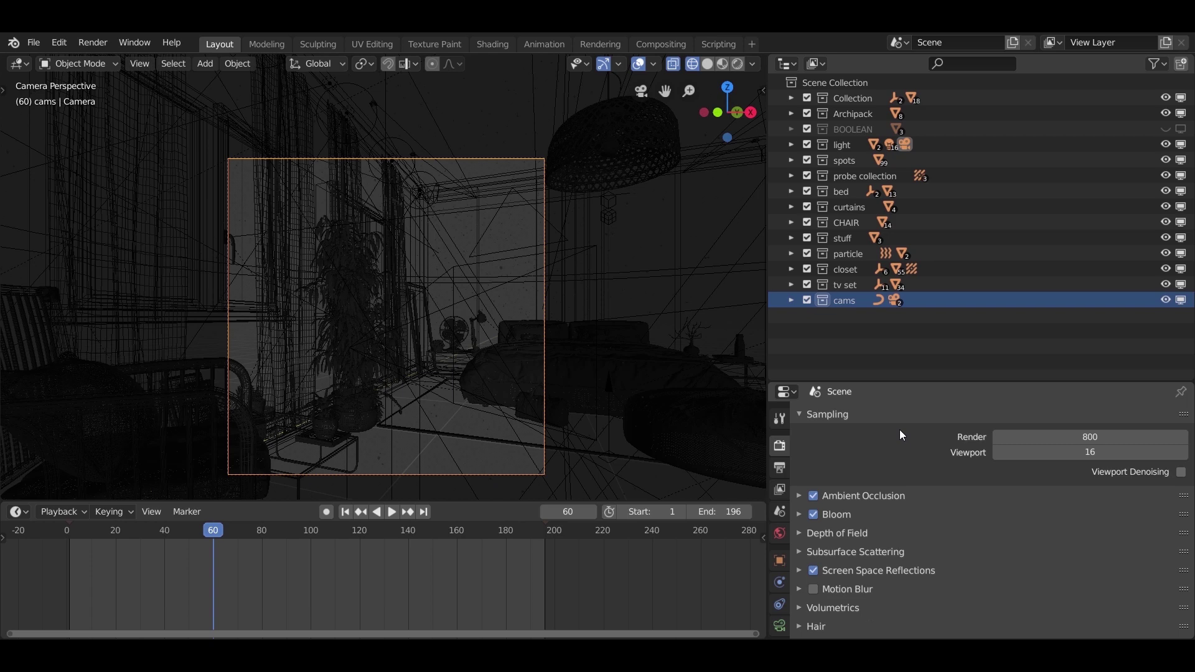
pyautogui.scroll(-1, 899, 439)
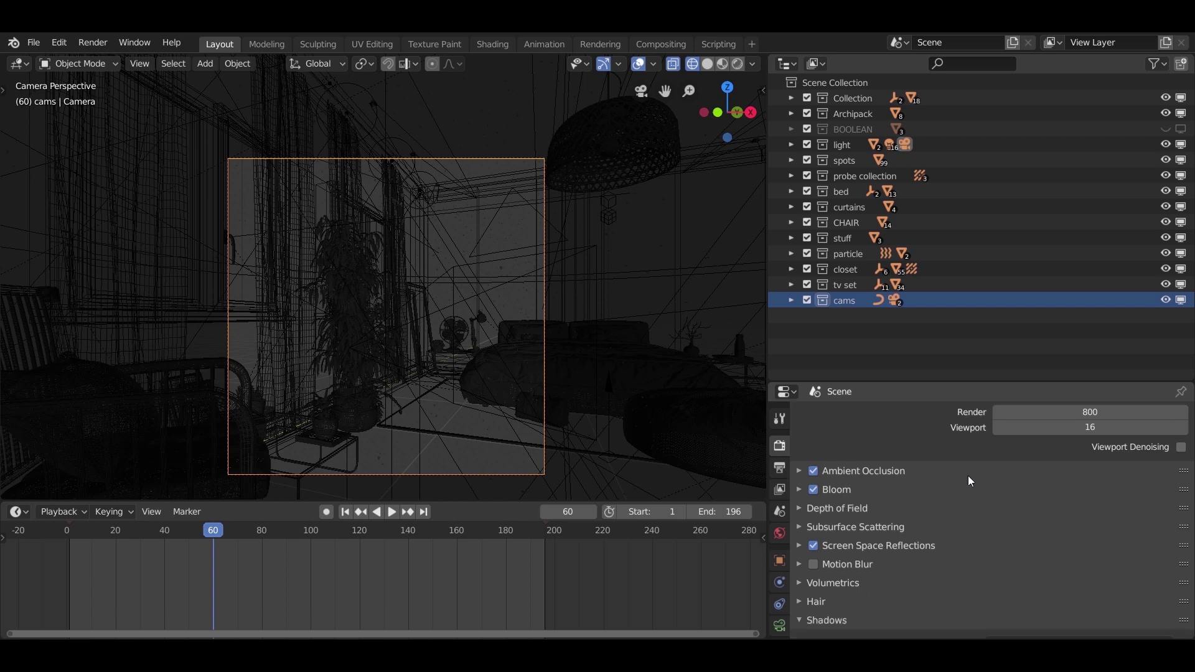
pyautogui.scroll(-1, 986, 489)
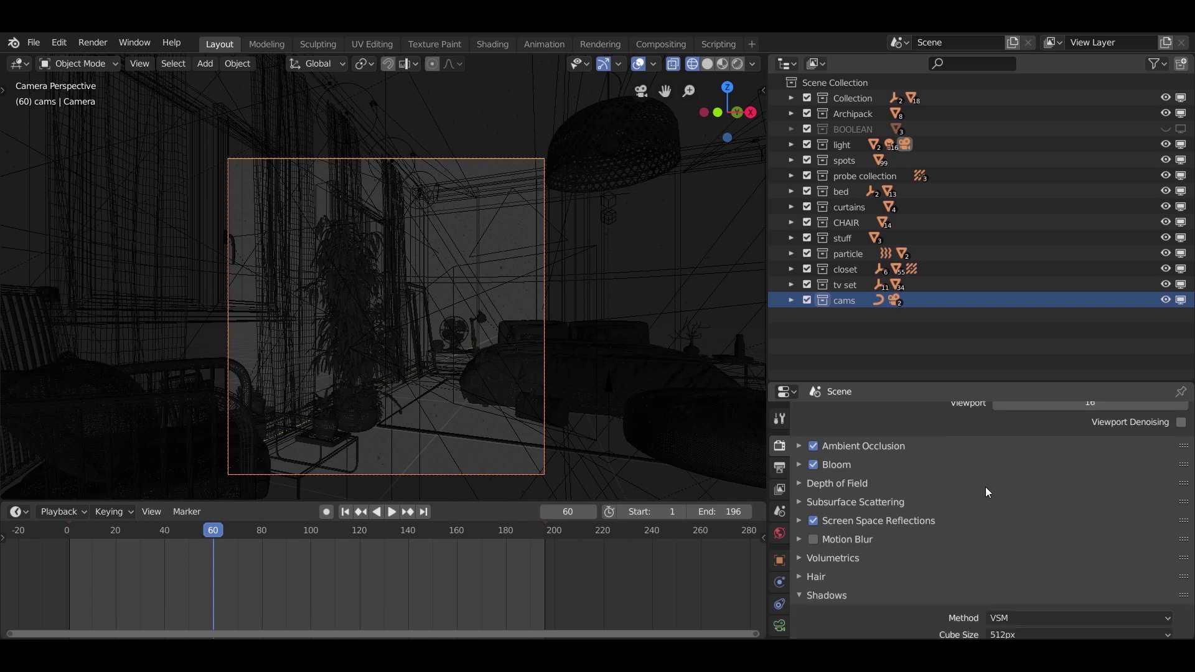
pyautogui.scroll(-7, 985, 486)
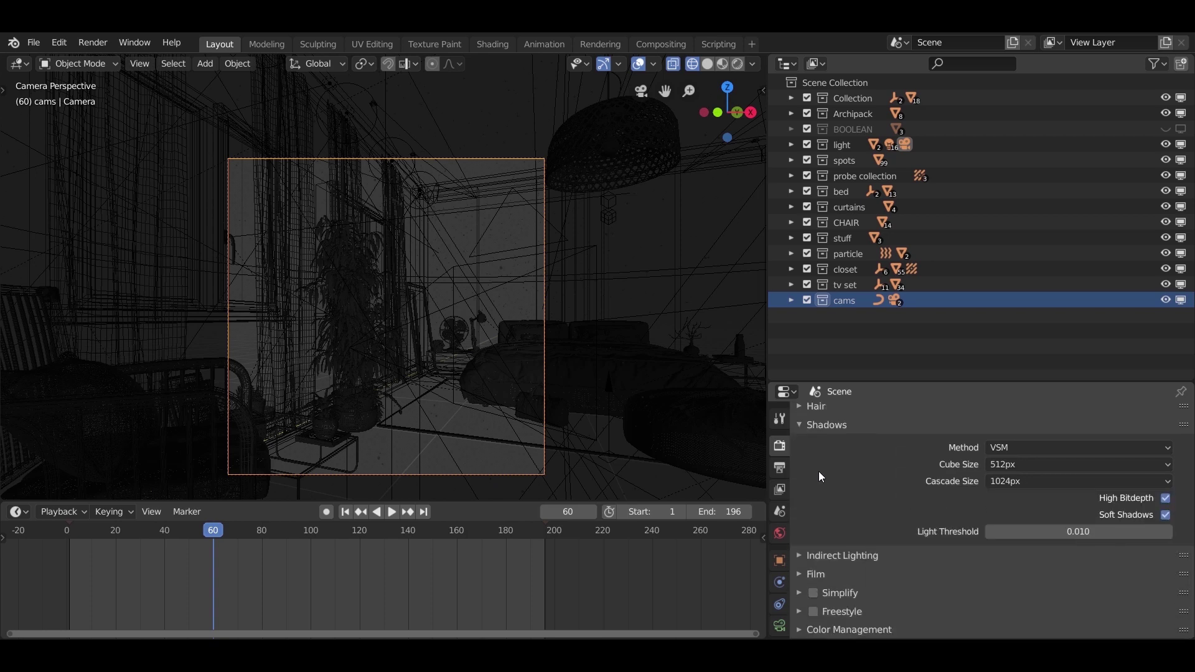
# - Switch the output file format to FFmpeg video and return it to PNG
pyautogui.click(780, 467)
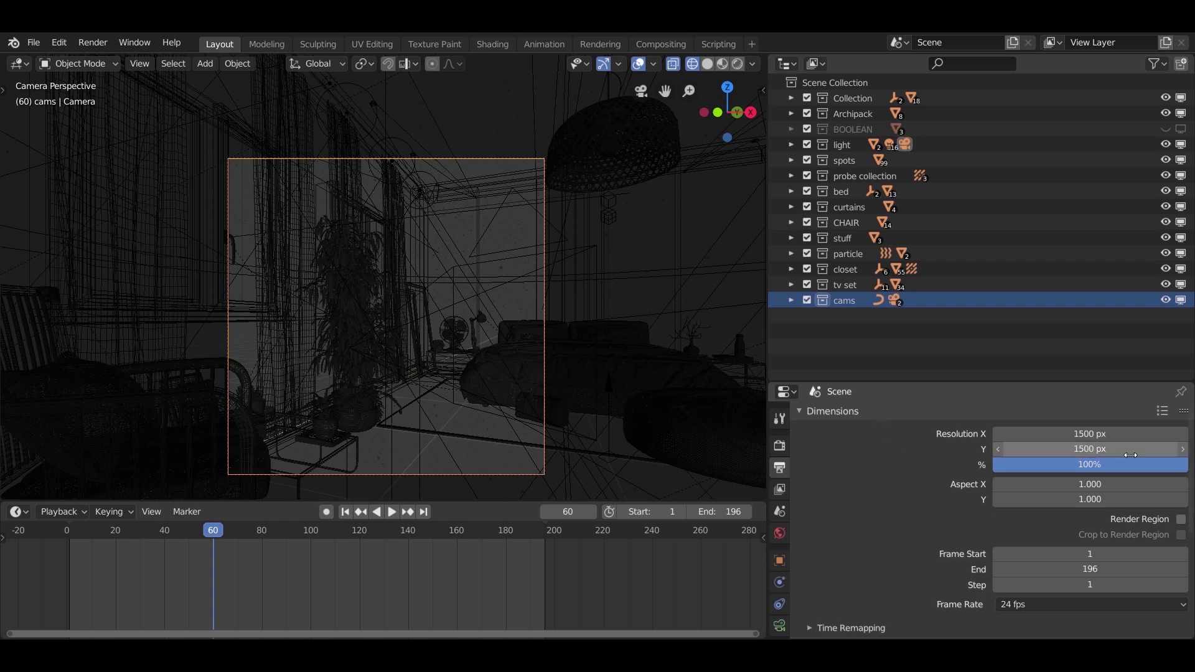
pyautogui.scroll(-5, 923, 527)
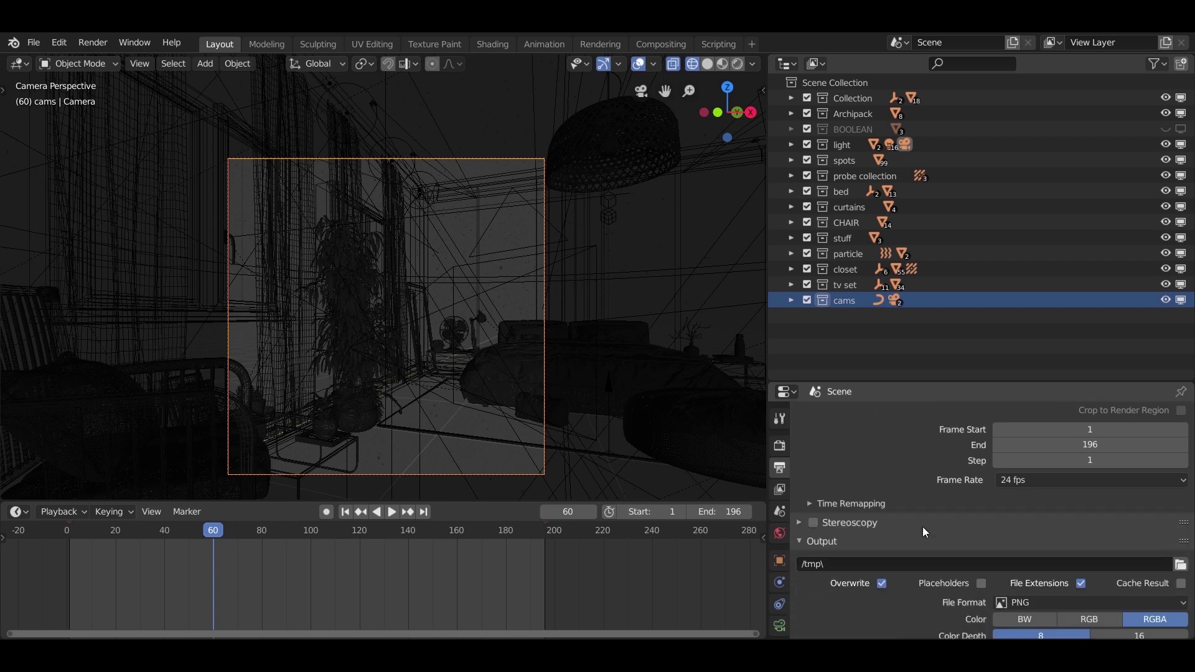
pyautogui.scroll(-2, 922, 526)
pyautogui.click(1111, 539)
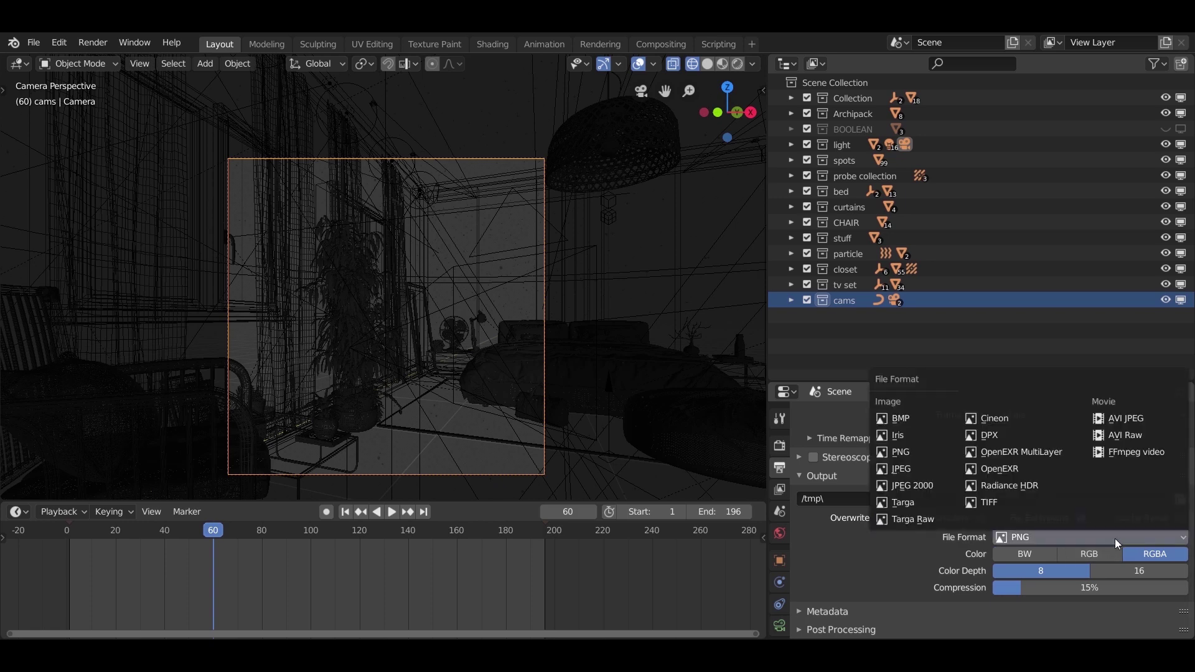
pyautogui.click(1153, 455)
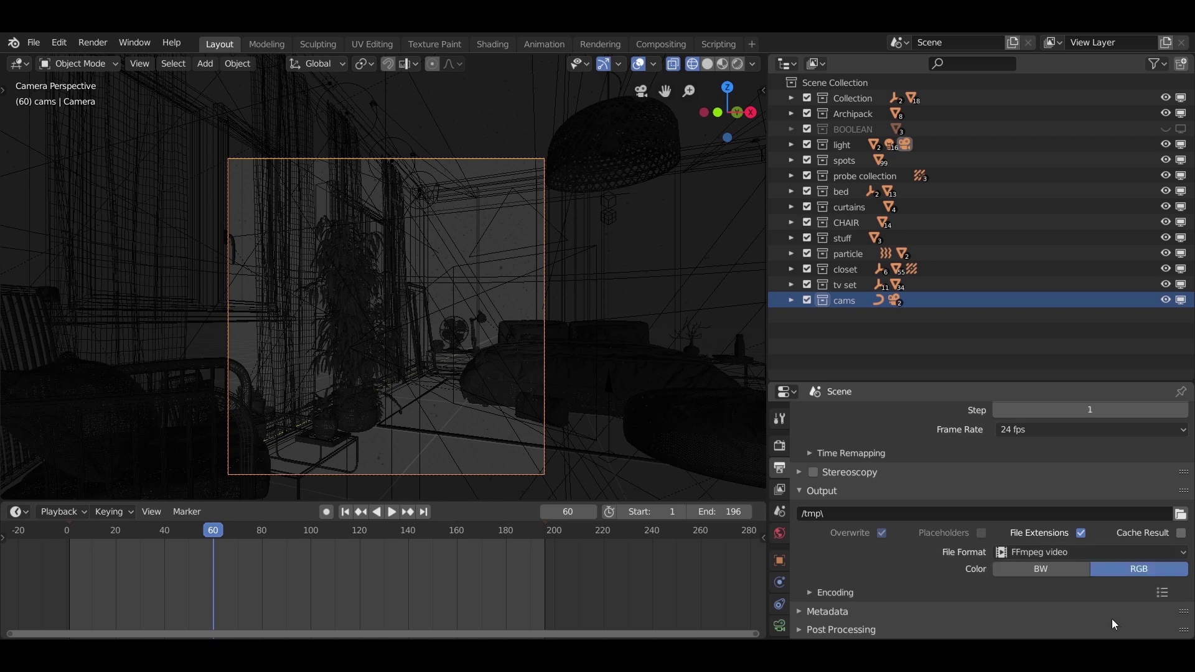
pyautogui.click(1123, 554)
pyautogui.click(916, 466)
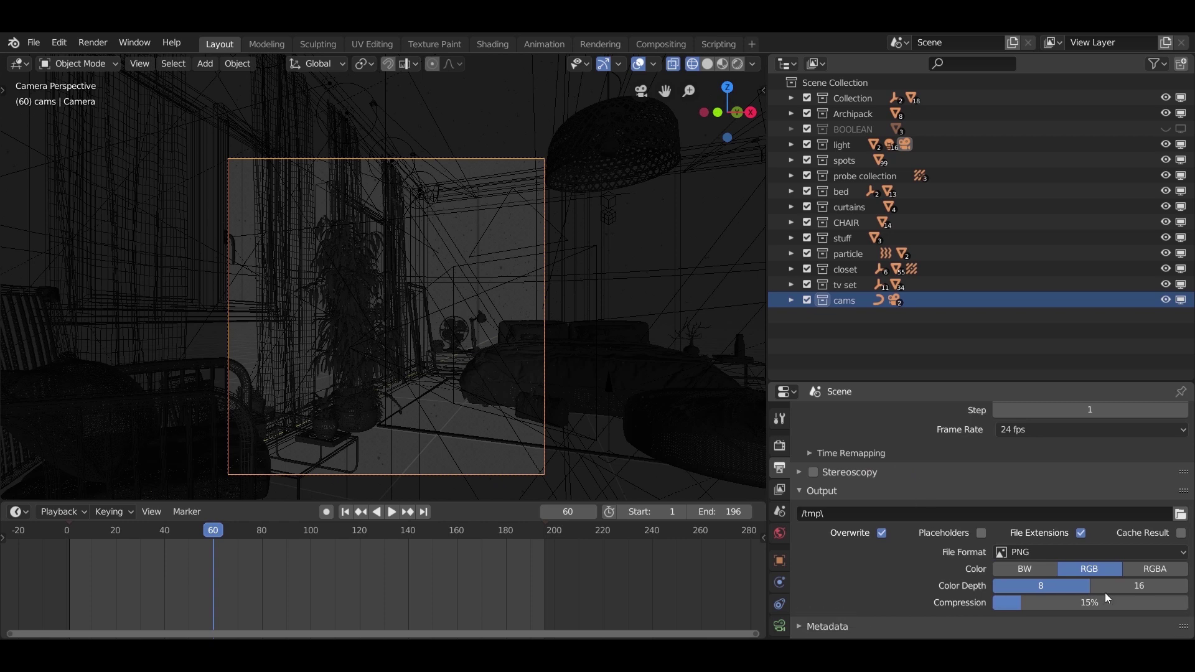
pyautogui.scroll(-1, 883, 569)
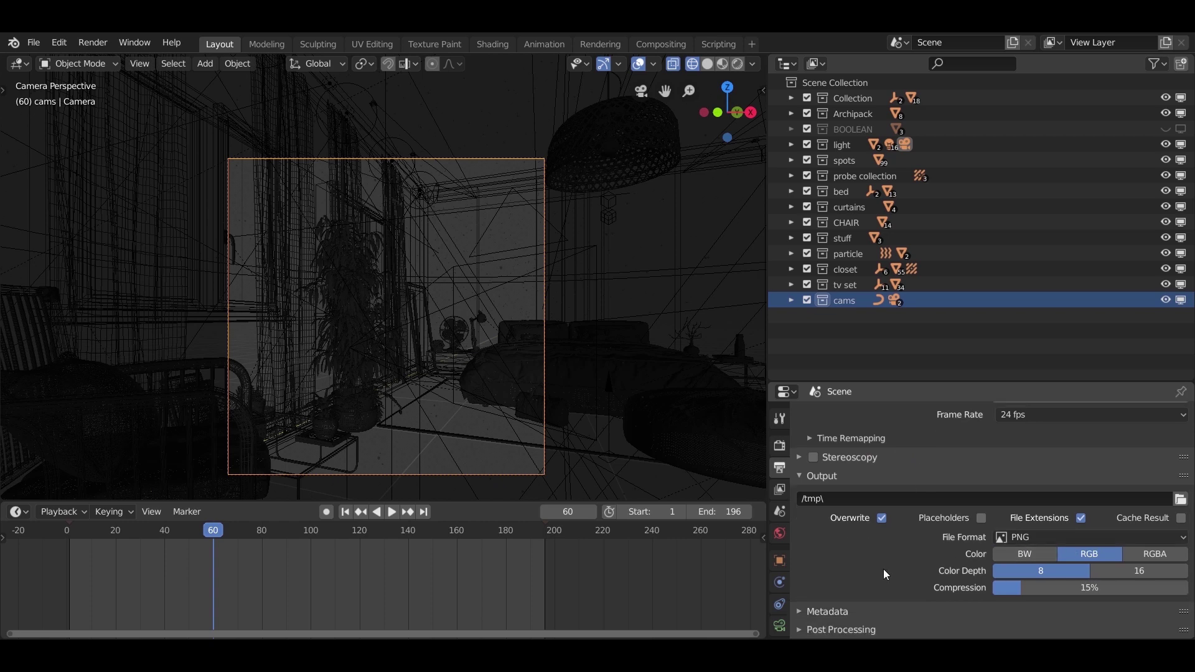
pyautogui.click(1180, 499)
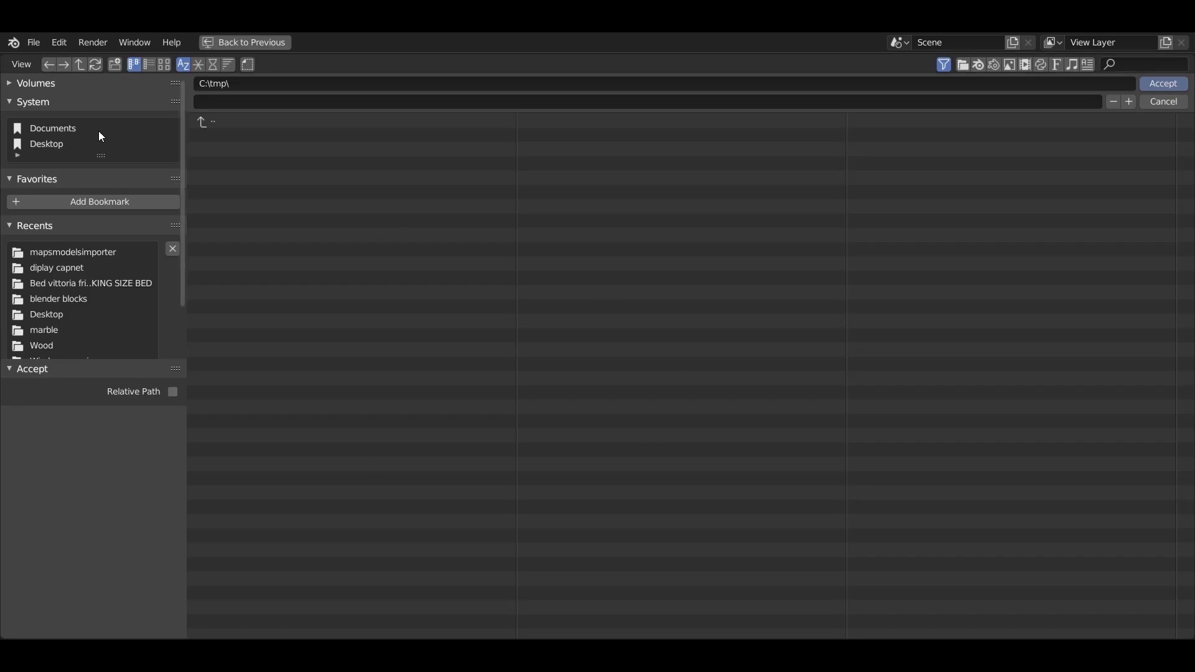
pyautogui.click(60, 142)
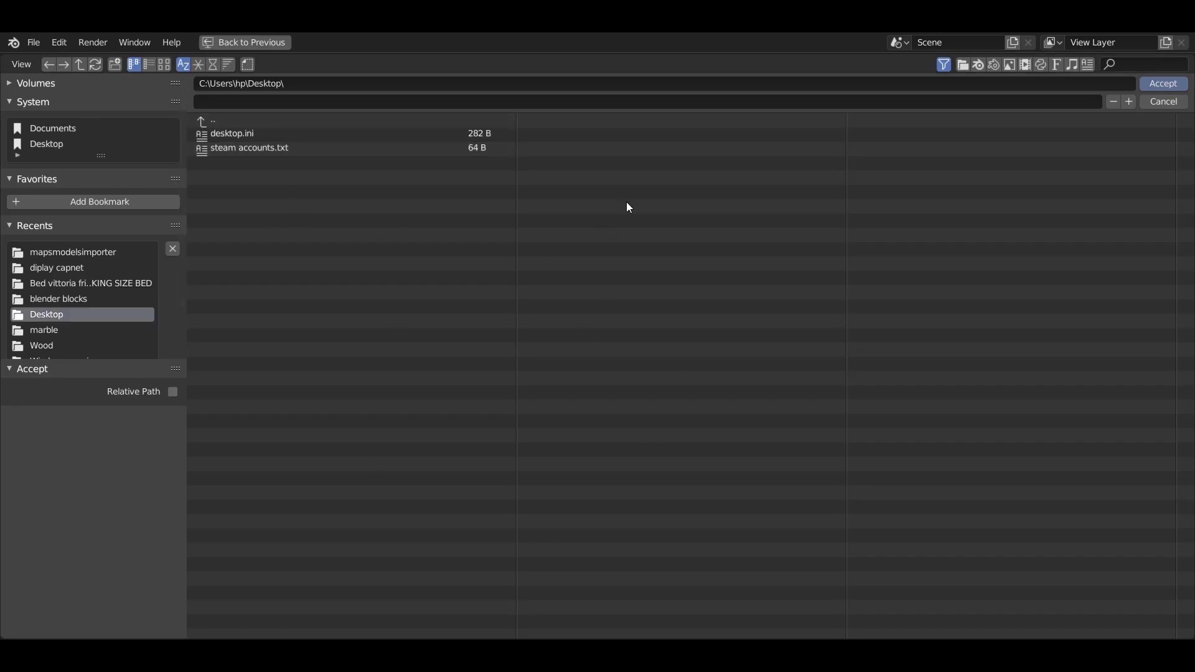
pyautogui.click(1148, 103)
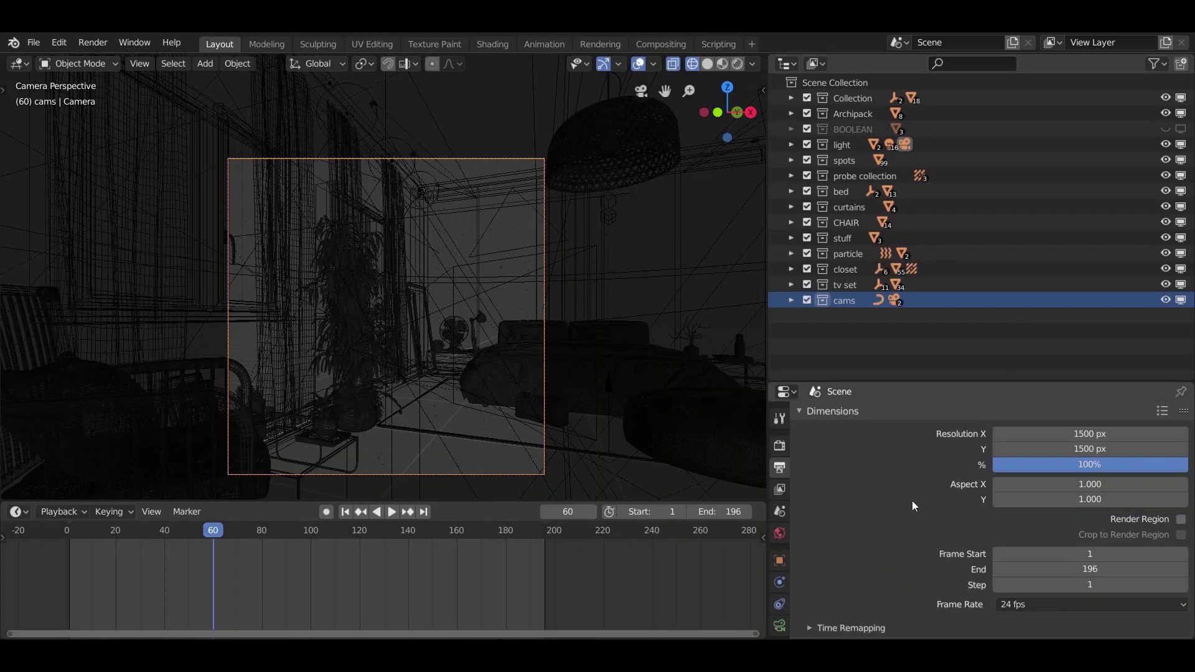
# - Expand the Post Processing and Metadata sections of the output properties and review their options
pyautogui.scroll(-6, 831, 510)
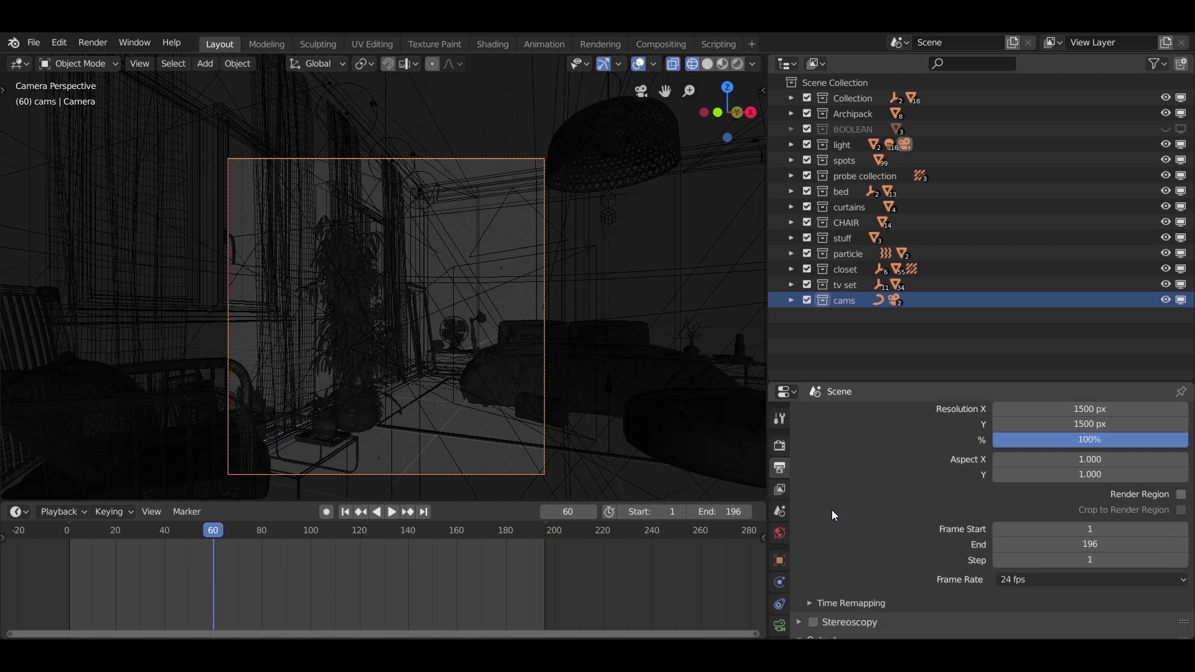
pyautogui.click(799, 630)
pyautogui.scroll(-2, 827, 573)
pyautogui.click(801, 564)
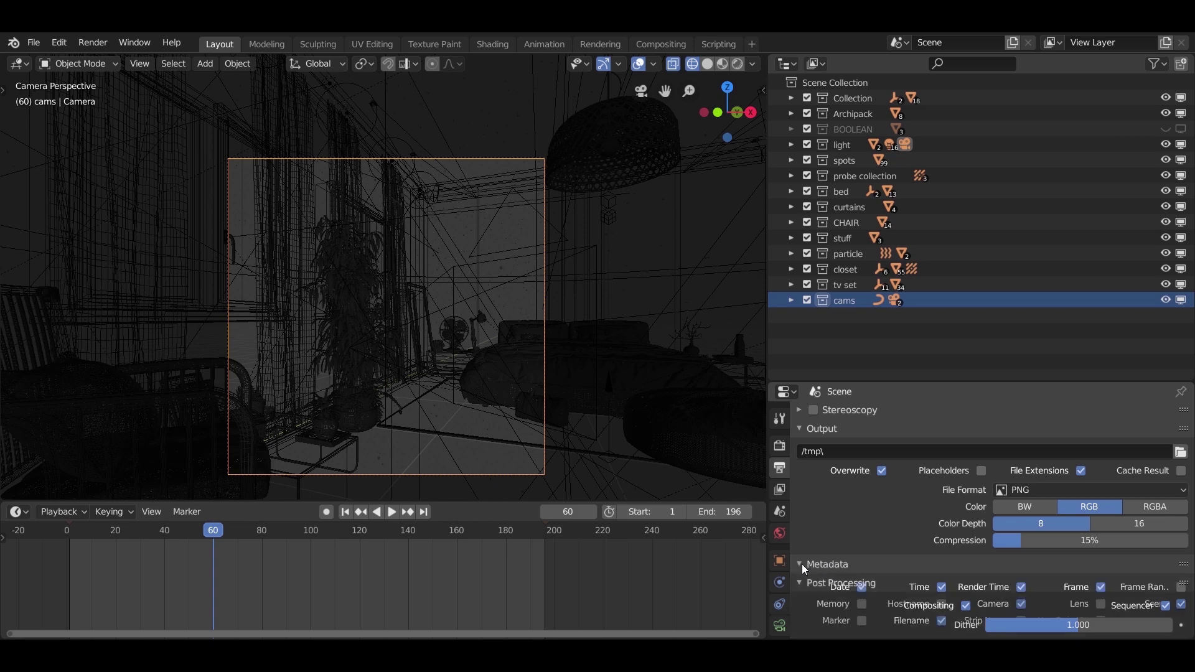
pyautogui.scroll(-1, 854, 528)
pyautogui.scroll(1, 848, 487)
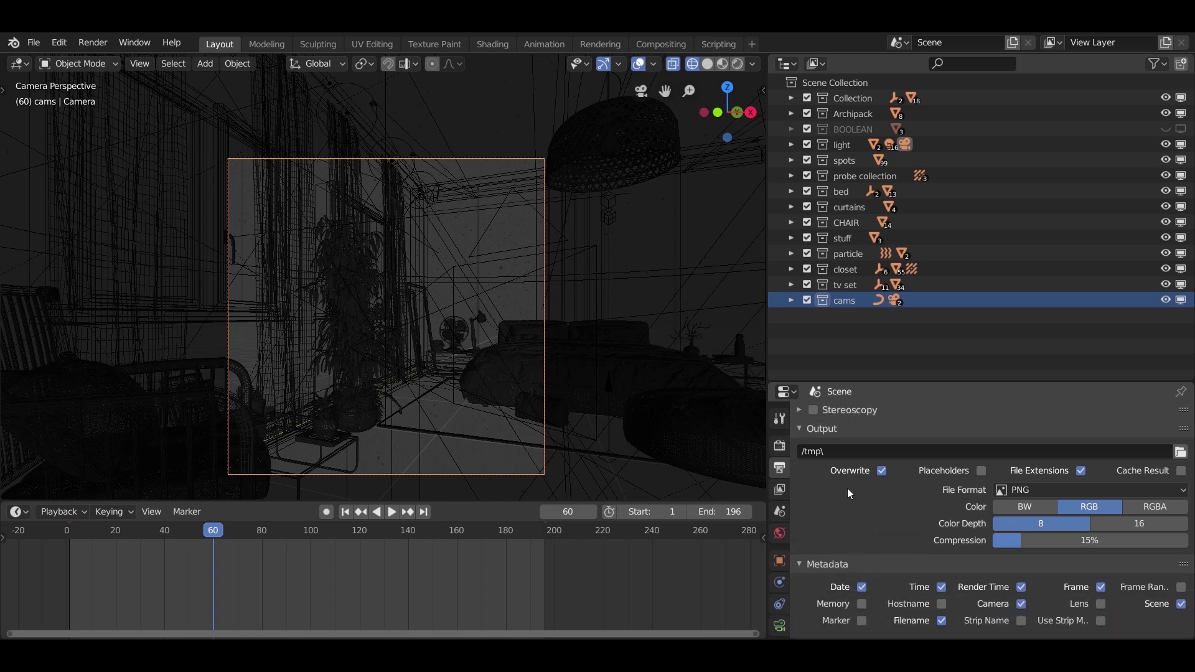
pyautogui.click(99, 44)
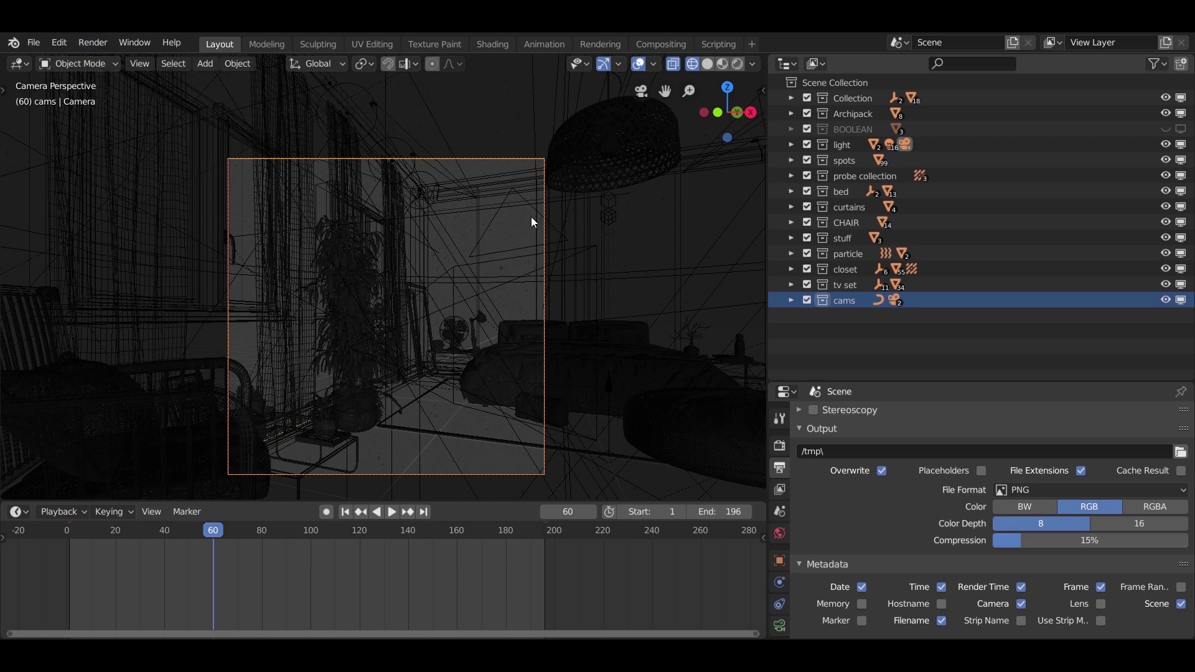
# - Change the 3D viewport to the Video Sequencer and move the playhead to frame 1
pyautogui.click(17, 64)
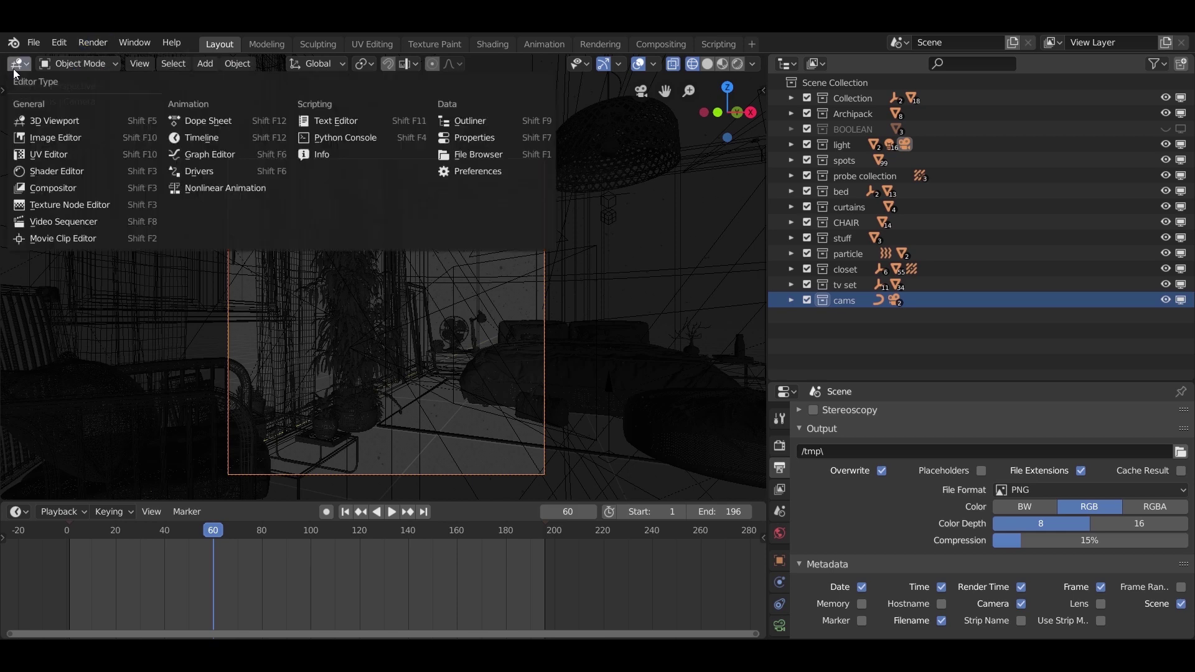
pyautogui.click(76, 220)
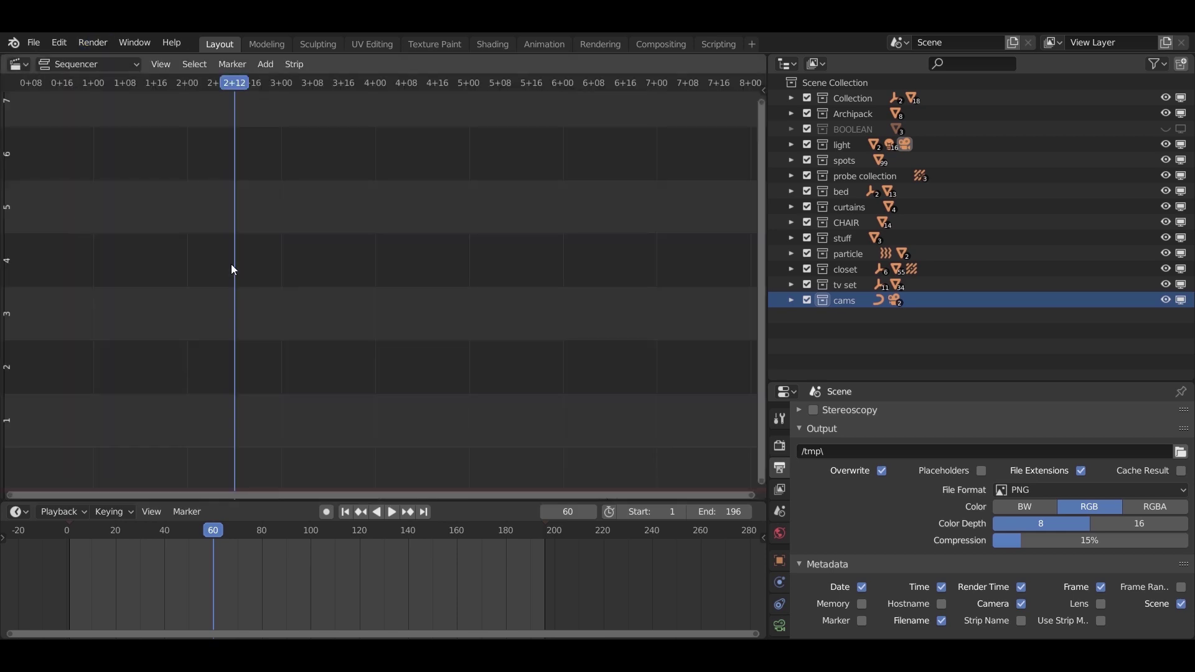
pyautogui.click(346, 512)
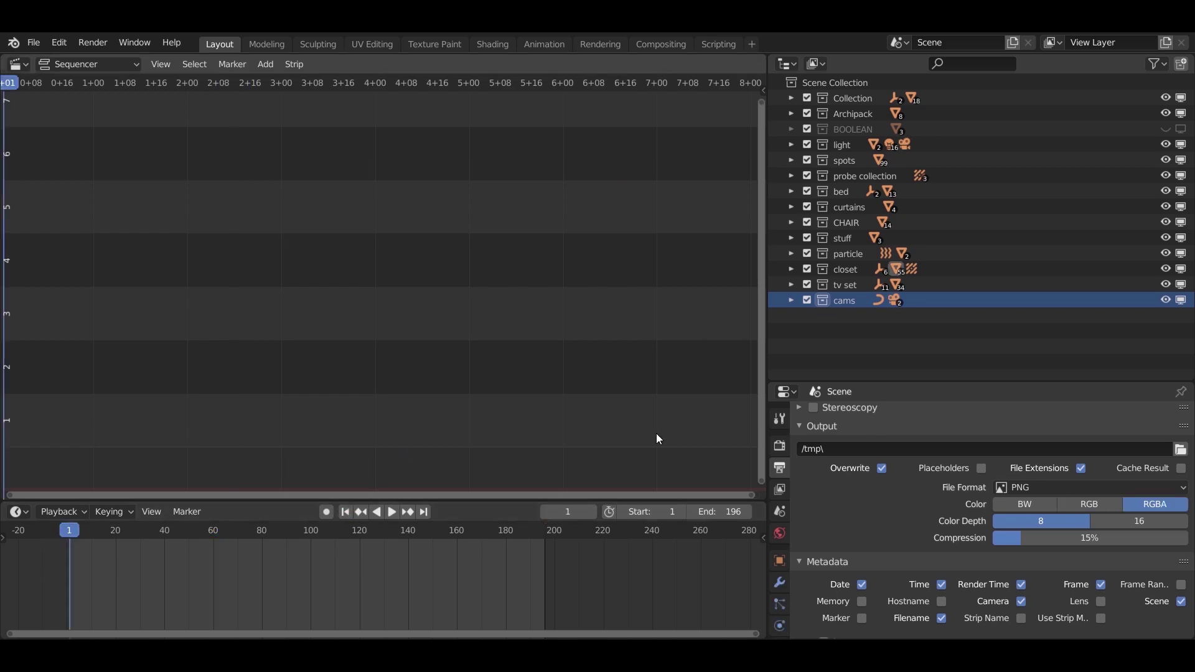
# - Add all PNG frames from the "new render 1" folder to the sequencer as one image sequence strip on channel 2, starting at frame 1
pyautogui.click(268, 64)
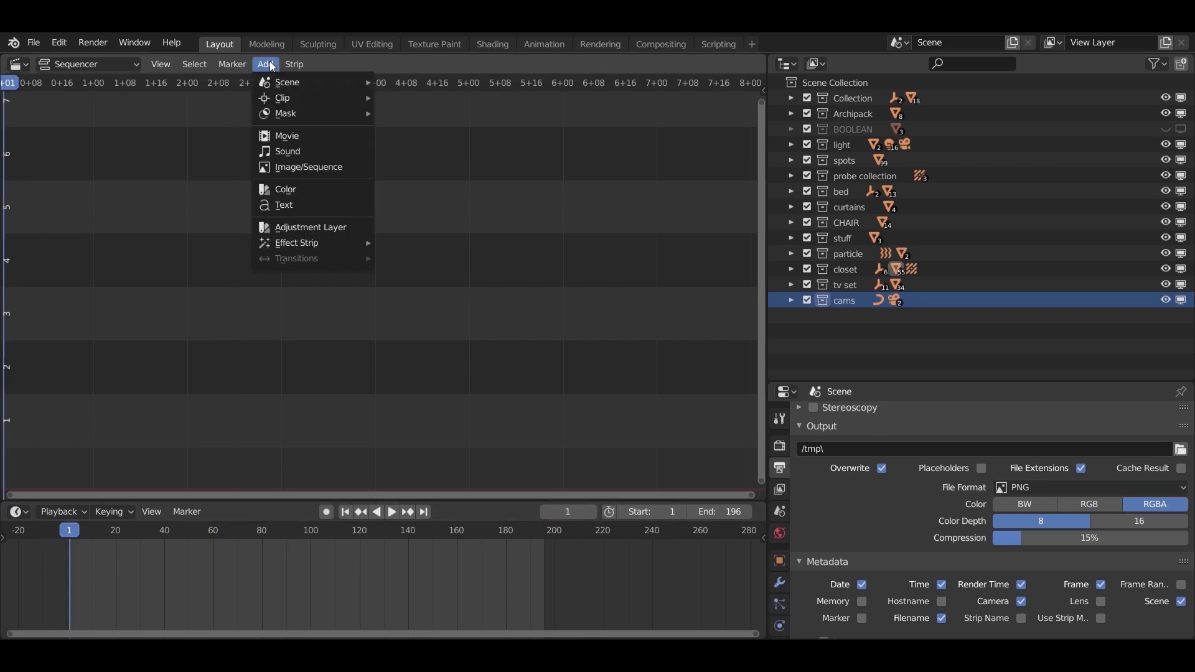
pyautogui.click(298, 163)
pyautogui.click(298, 163)
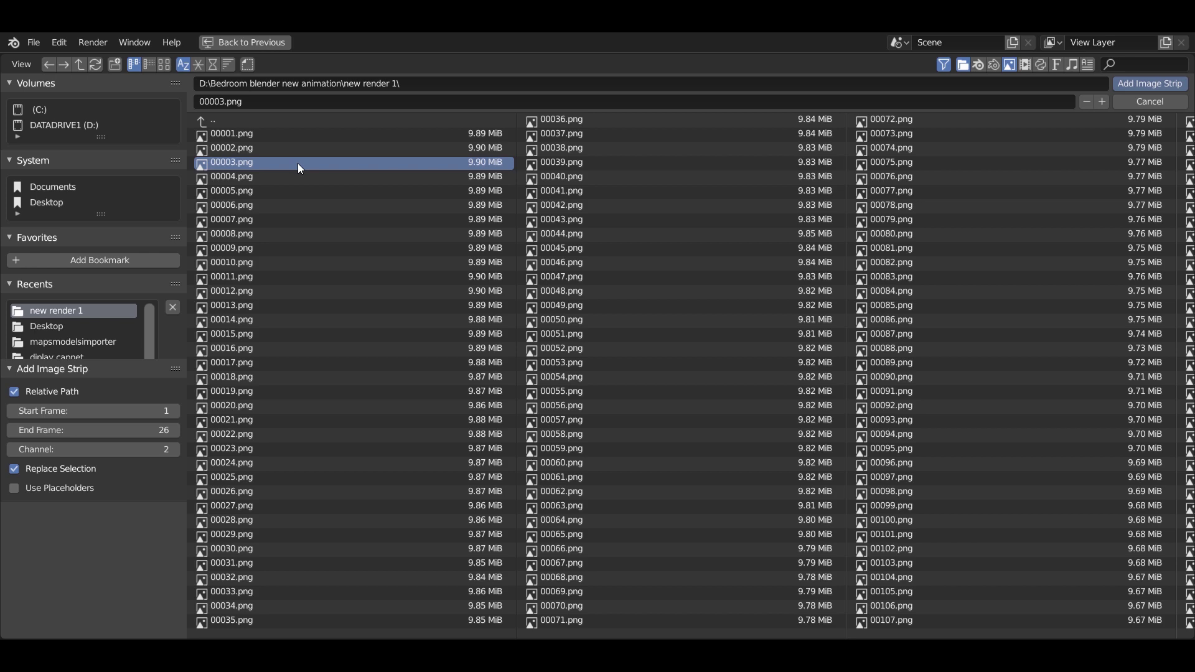
pyautogui.press('a')
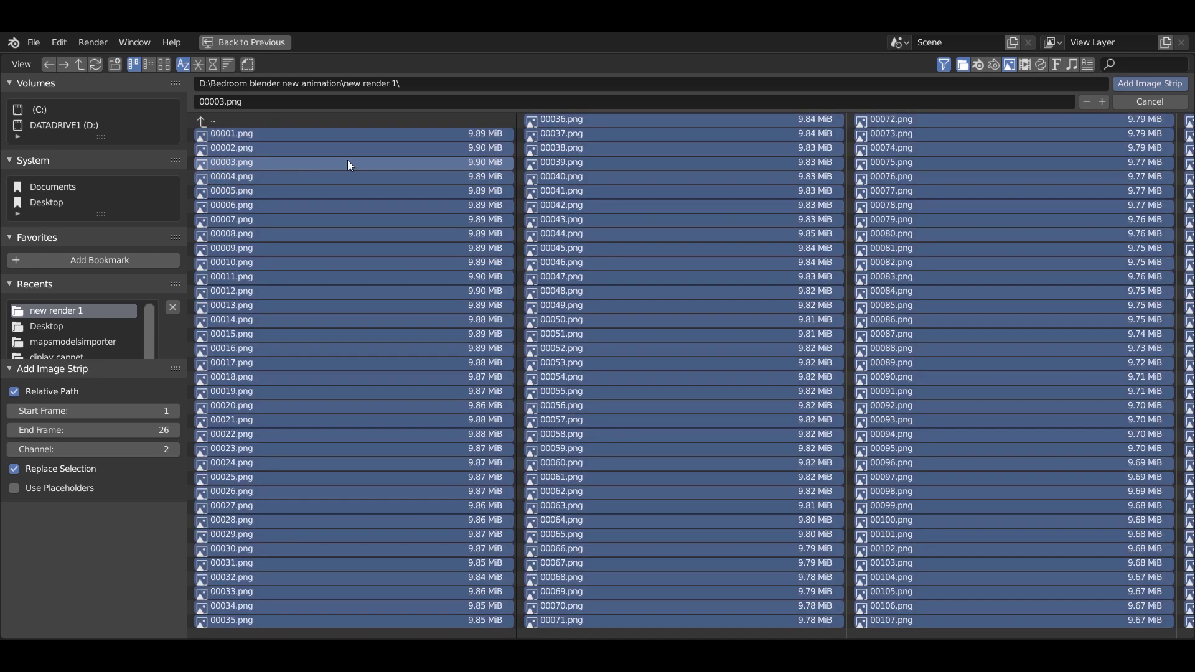
pyautogui.click(1129, 83)
pyautogui.scroll(-1, 495, 343)
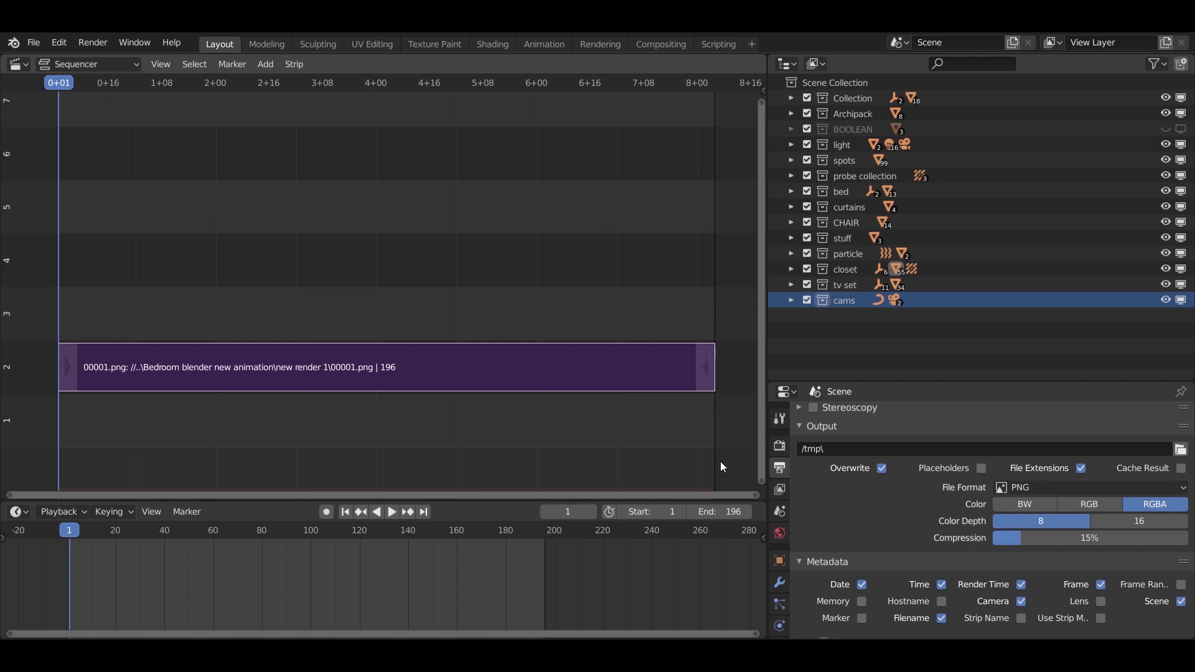
# - Set the output file format to FFmpeg video with an MPEG-4 container
pyautogui.click(1059, 488)
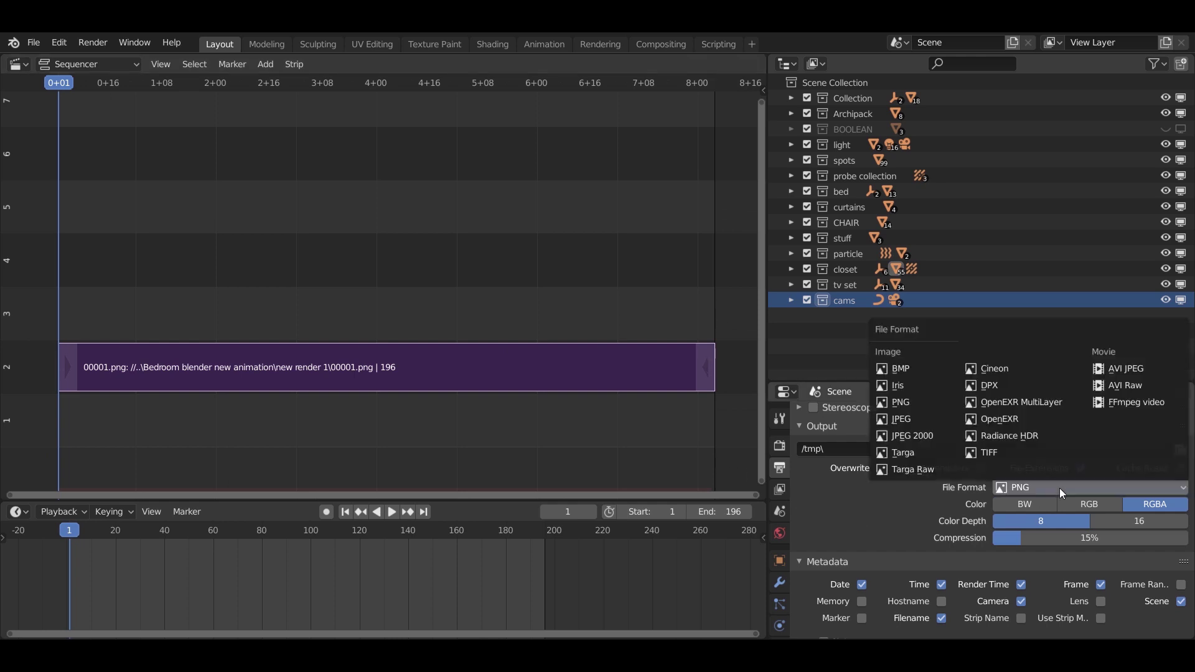
pyautogui.click(1130, 402)
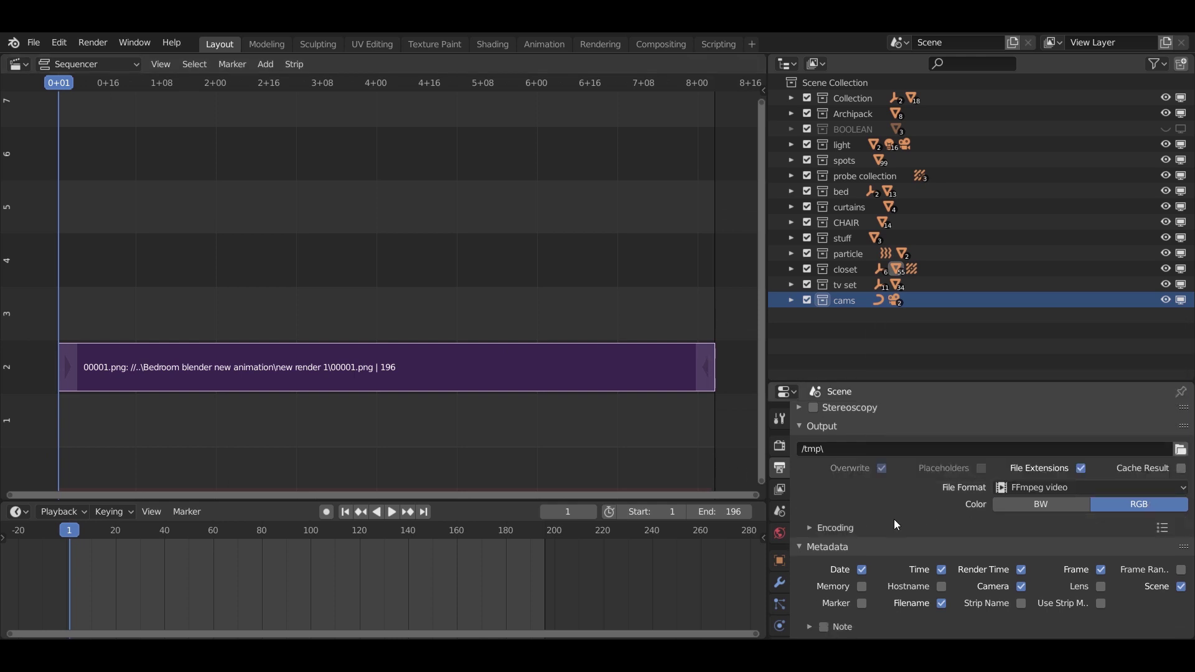
pyautogui.click(811, 529)
pyautogui.scroll(-2, 880, 511)
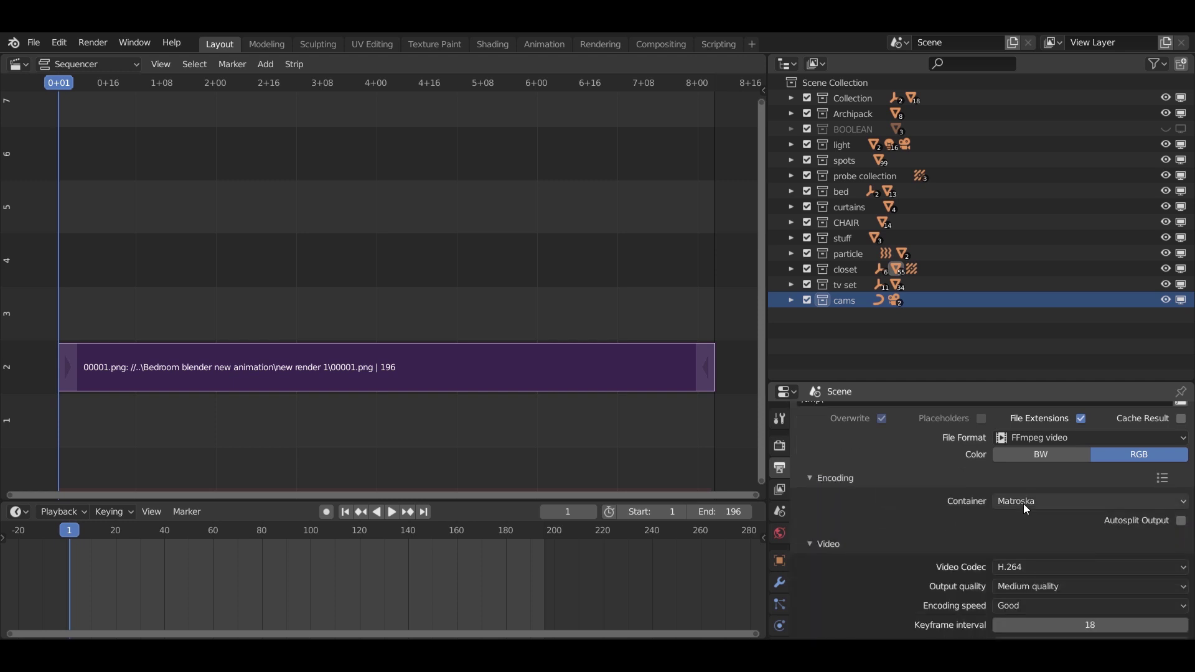
pyautogui.click(1054, 502)
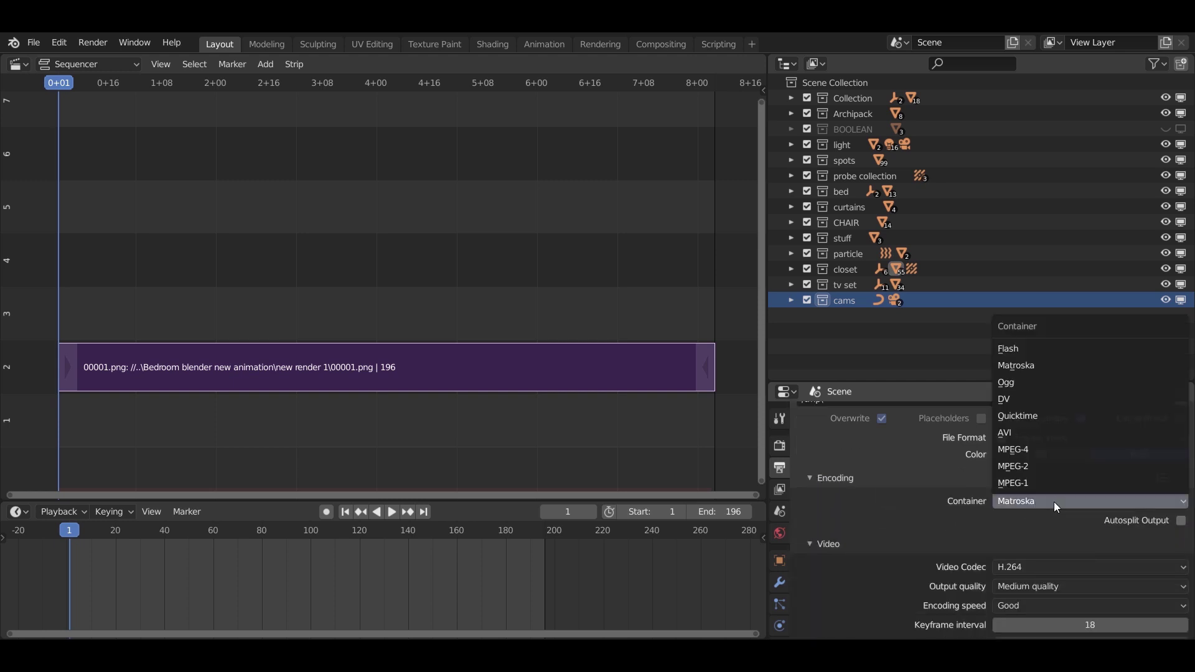
pyautogui.click(1039, 451)
# - Set the output quality of the video encoding to High quality
pyautogui.scroll(-2, 1046, 491)
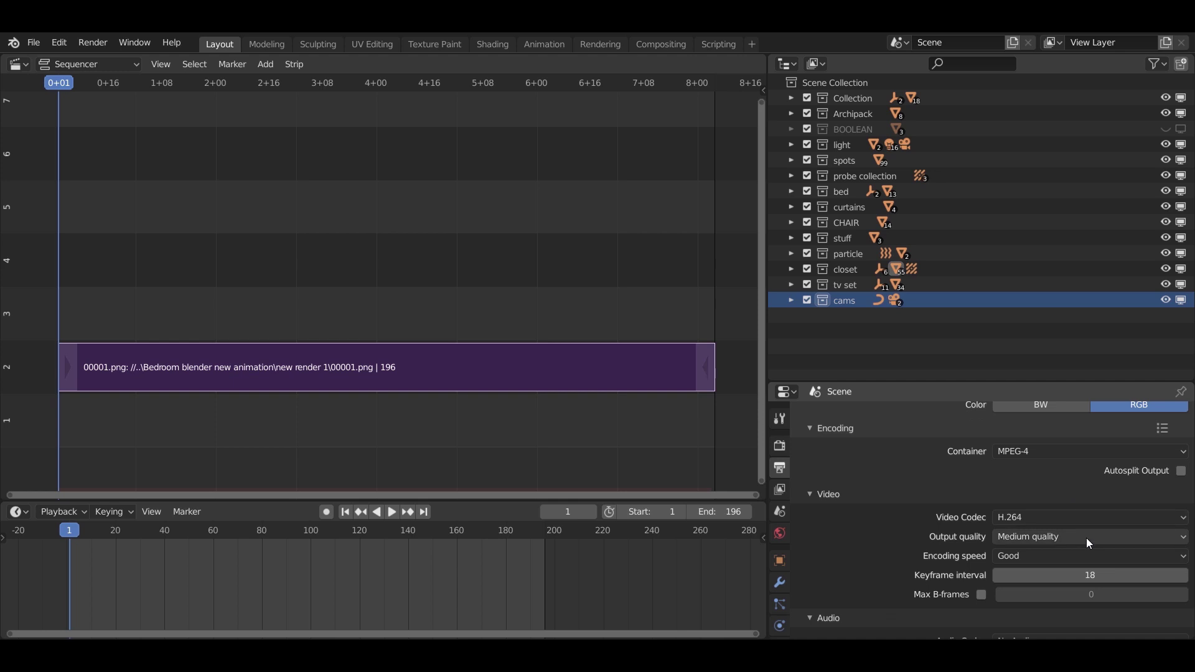
pyautogui.click(1087, 540)
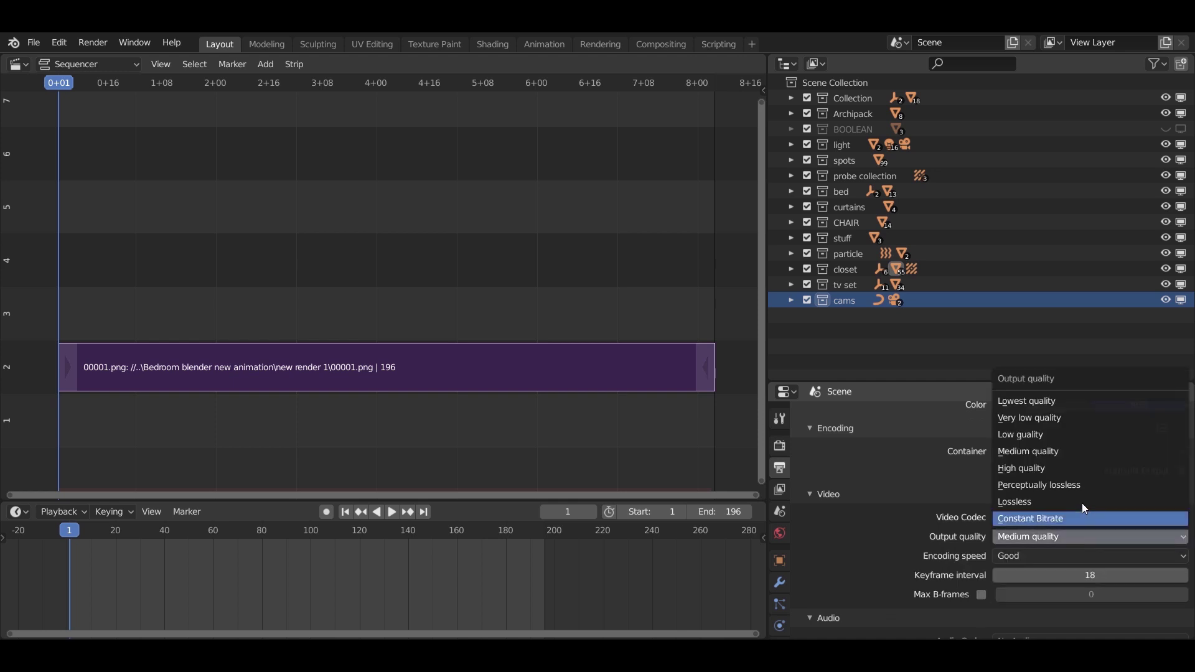
pyautogui.click(1073, 472)
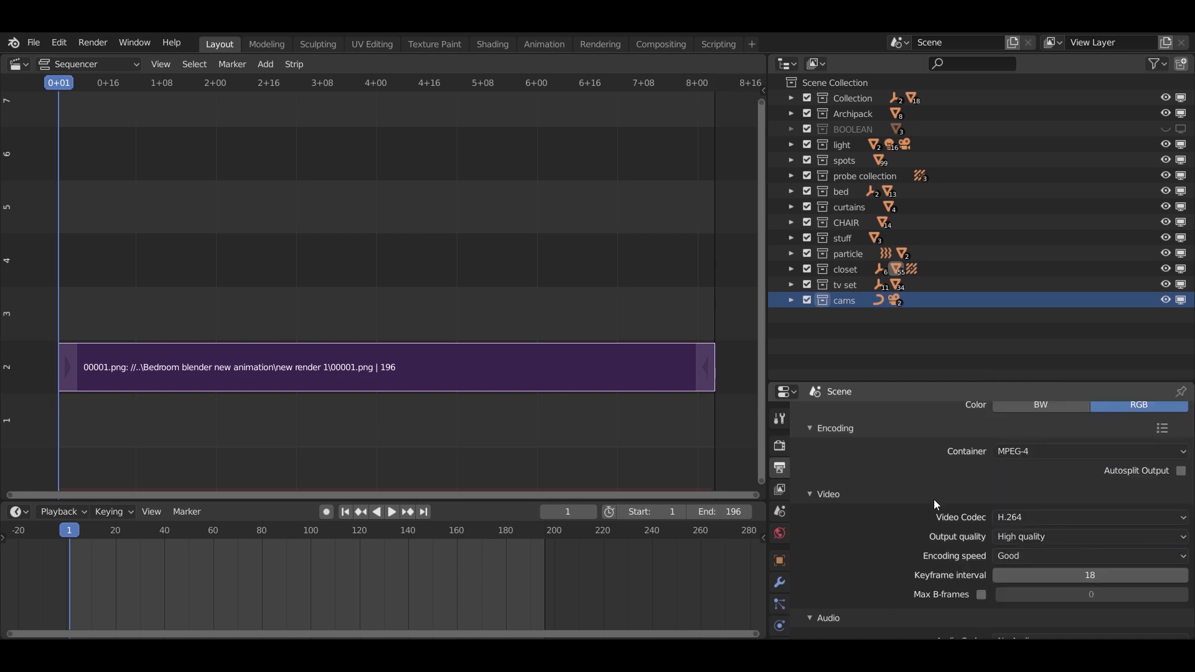
# - Start rendering the sequenced frames as an animation and close the render window
pyautogui.click(91, 44)
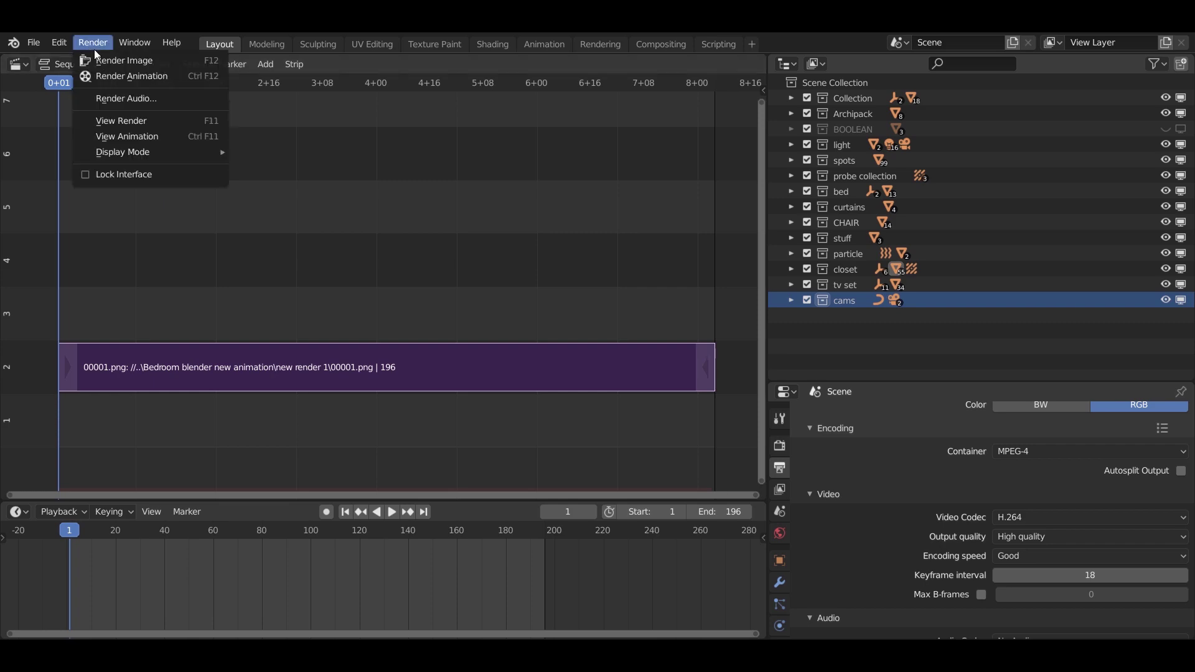
pyautogui.click(192, 81)
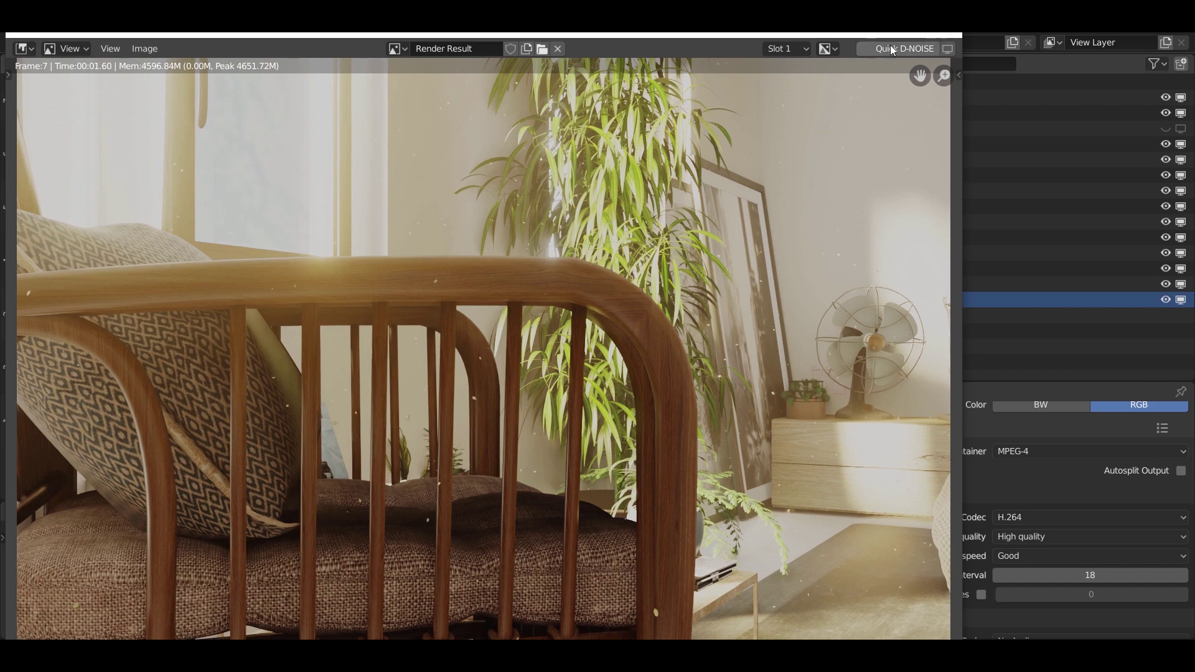
pyautogui.click(938, 34)
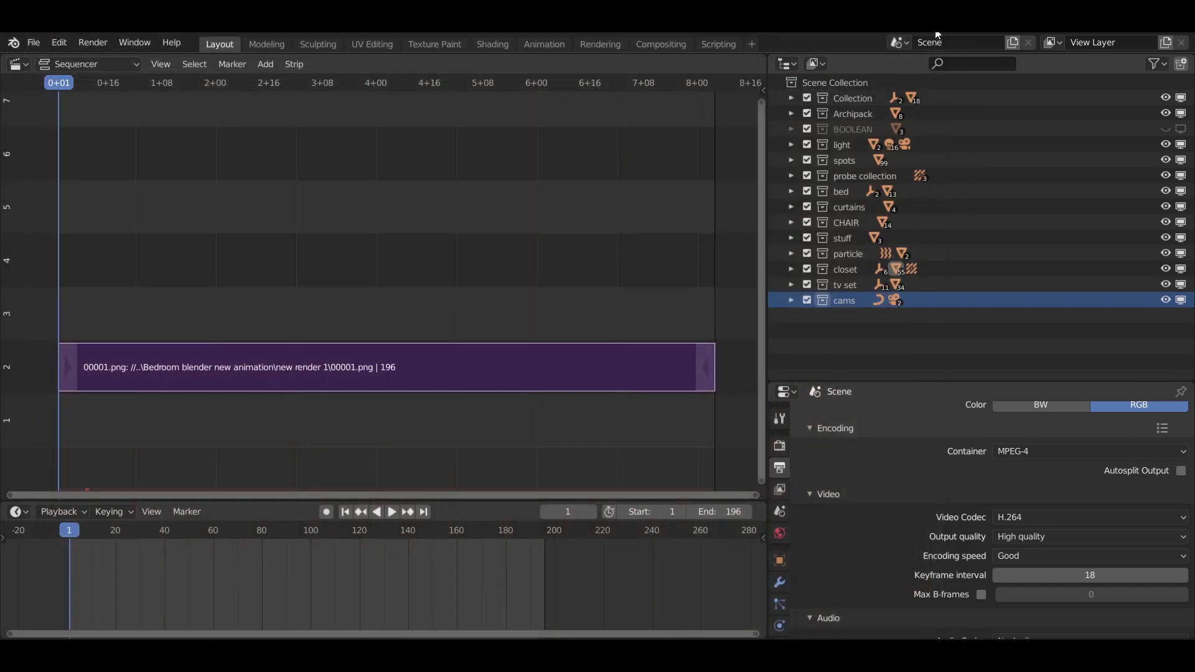